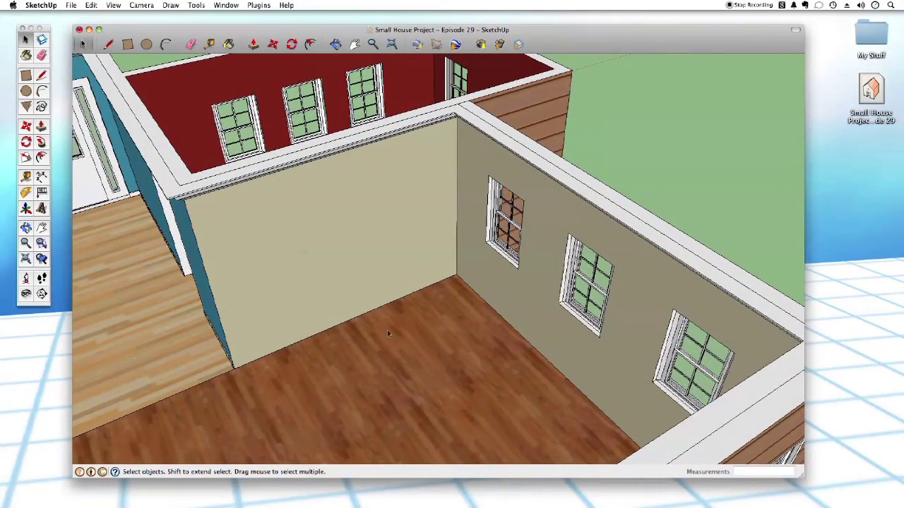
# - Draw a 2' by 2' rectangle on the wood floor, starting from the corner of the beige room
pyautogui.moveTo(422, 329); pyautogui.dragTo(424, 329, button='middle')
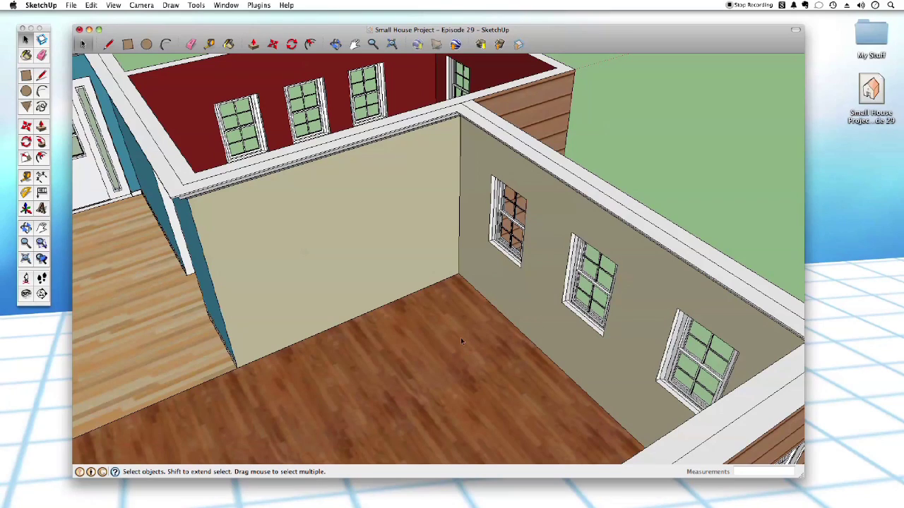
pyautogui.moveTo(485, 275); pyautogui.dragTo(373, 318, button='middle')
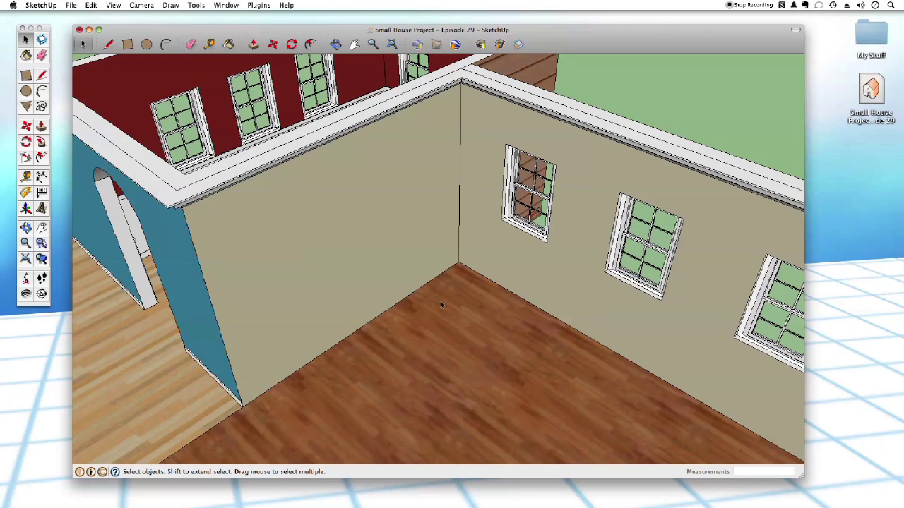
pyautogui.scroll(3, 487, 339)
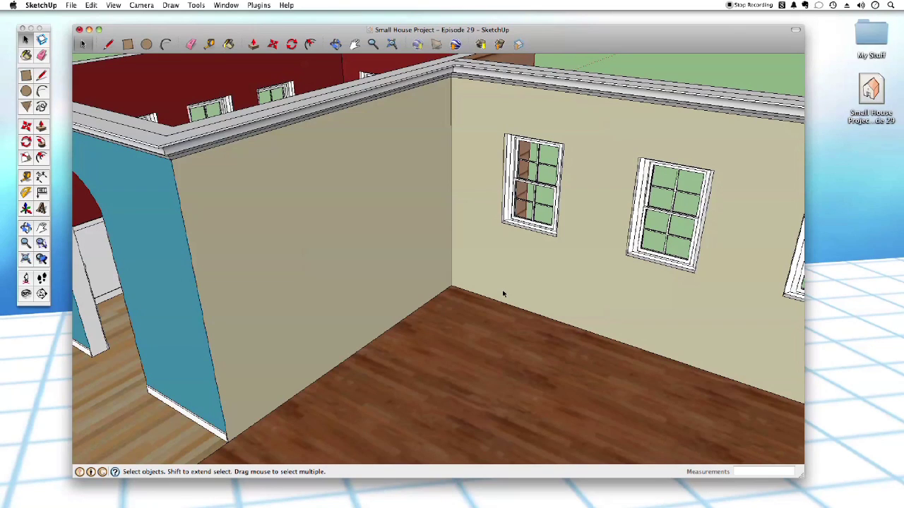
pyautogui.moveTo(500, 380); pyautogui.dragTo(483, 317, button='middle')
pyautogui.press('r')
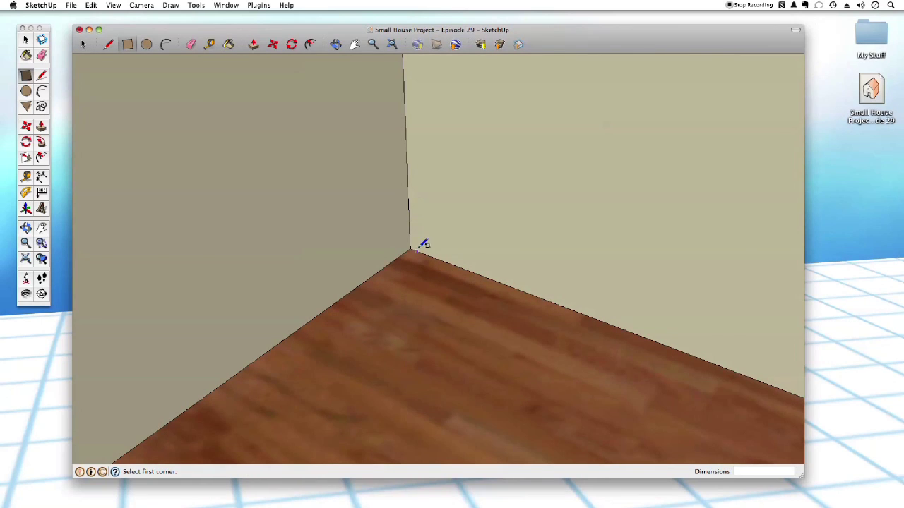
pyautogui.click(415, 245)
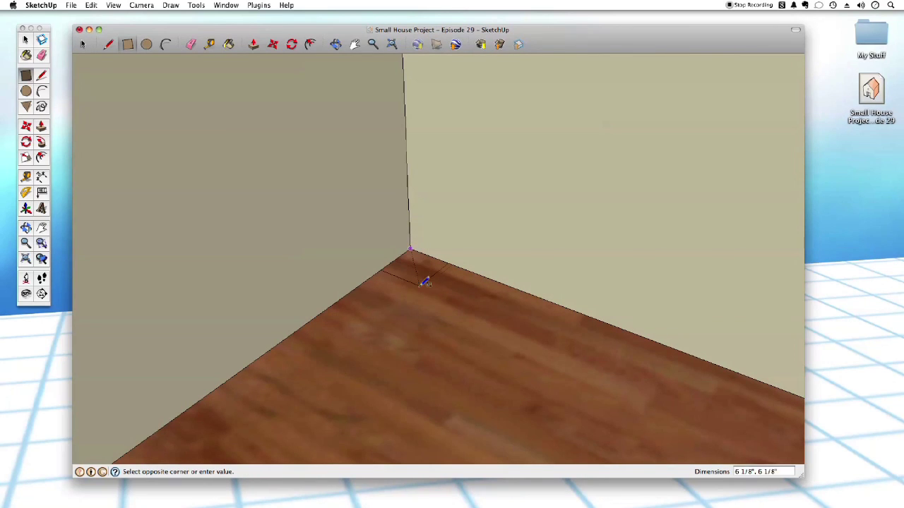
pyautogui.scroll(-3, 424, 297)
pyautogui.moveTo(428, 315); pyautogui.dragTo(430, 355, button='middle')
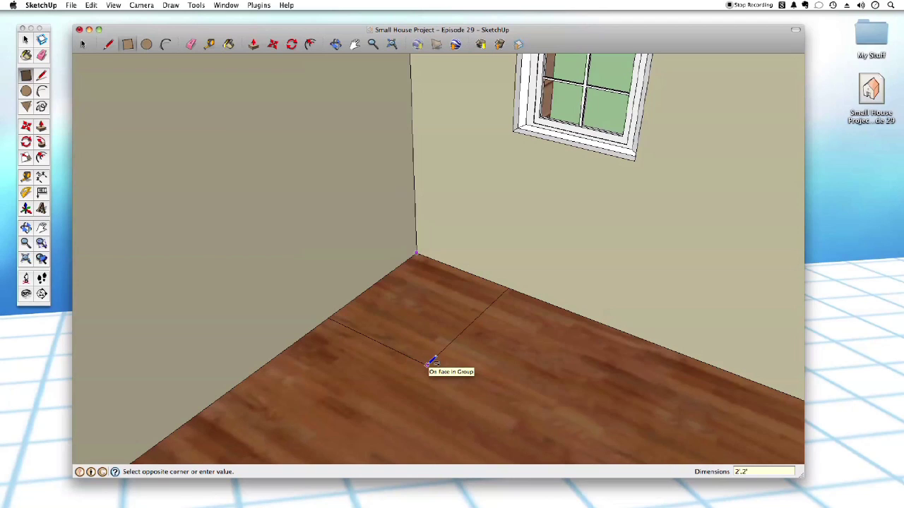
pyautogui.click(432, 362)
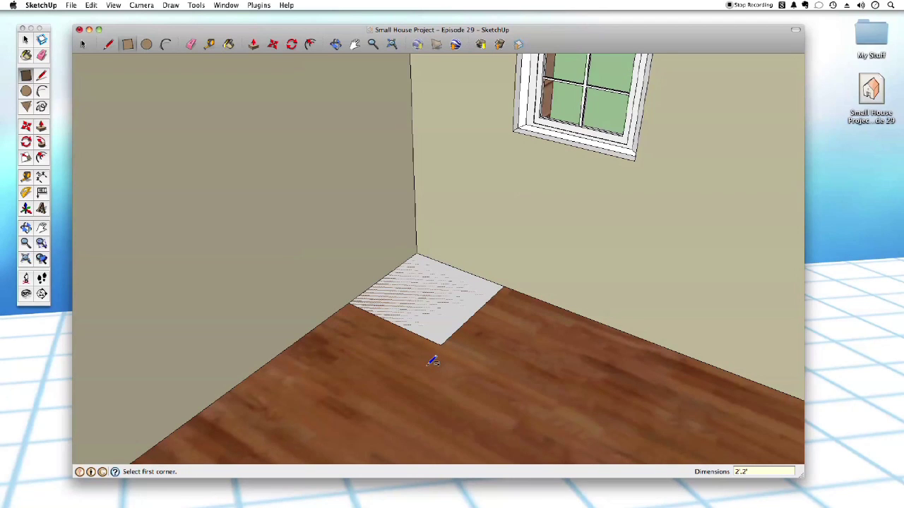
# - Push/Pull the floor square up 3' into a cabinet box
pyautogui.press('p')
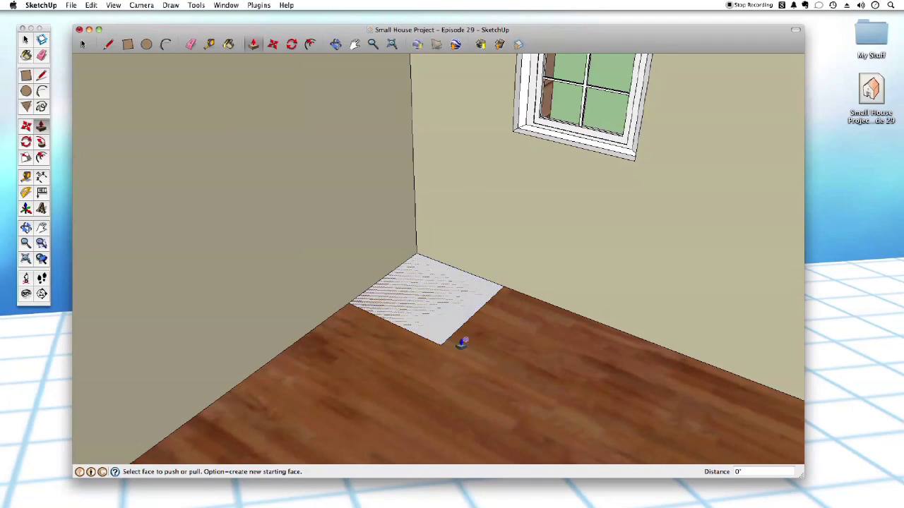
pyautogui.moveTo(380, 290); pyautogui.dragTo(459, 363, button='middle')
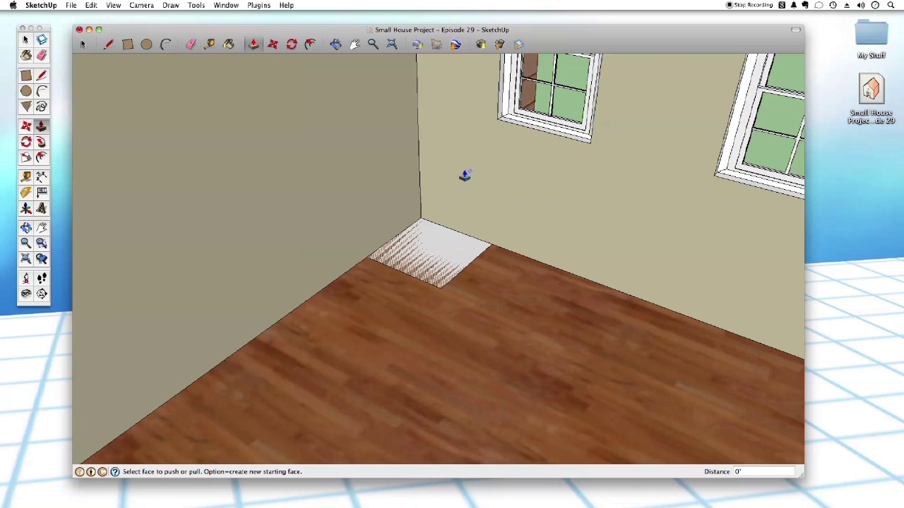
pyautogui.scroll(5, 465, 319)
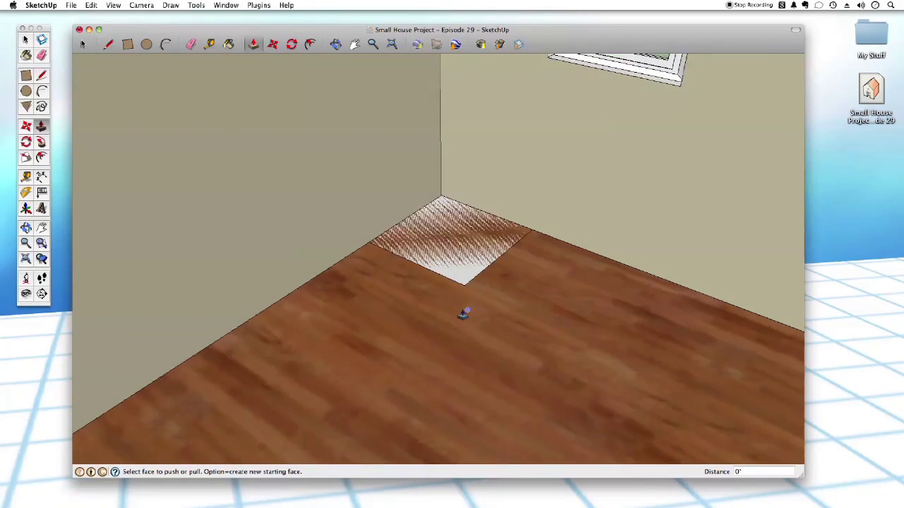
pyautogui.moveTo(480, 297); pyautogui.dragTo(499, 278, button='middle')
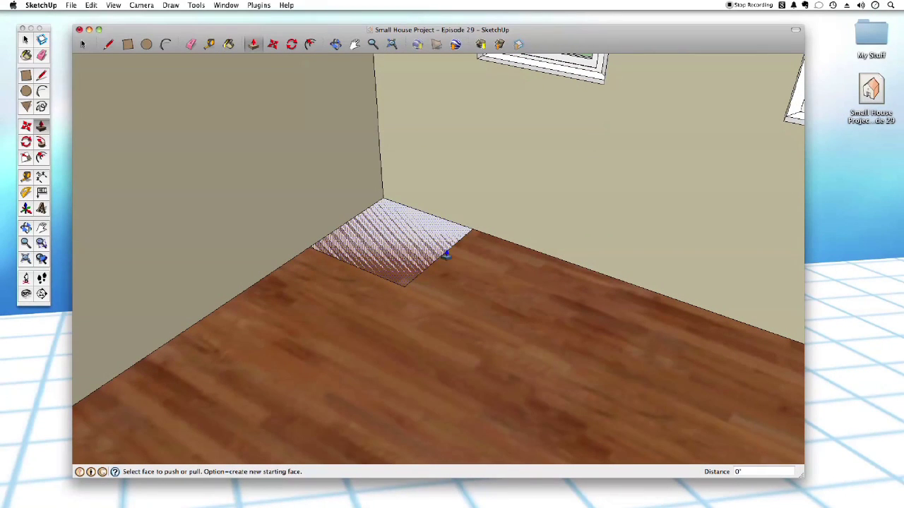
pyautogui.moveTo(444, 313)
pyautogui.mouseDown(button='middle')
pyautogui.moveTo(379, 297)
pyautogui.moveTo(300, 336)
pyautogui.mouseUp(button='middle')
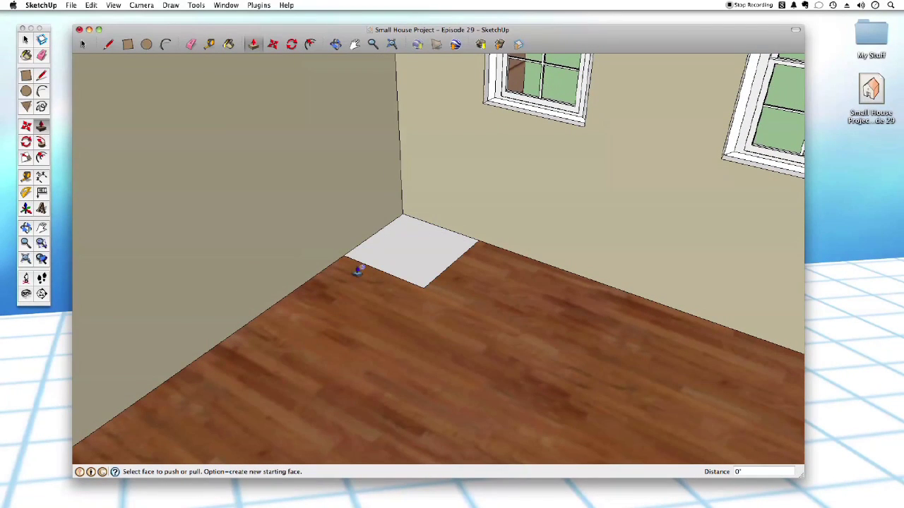
pyautogui.click(410, 255)
pyautogui.scroll(-2, 415, 237)
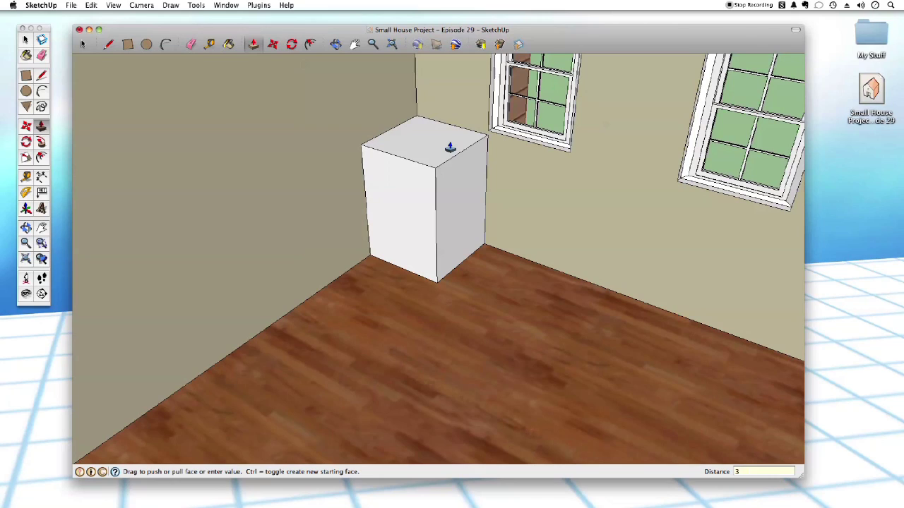
pyautogui.press('Return')
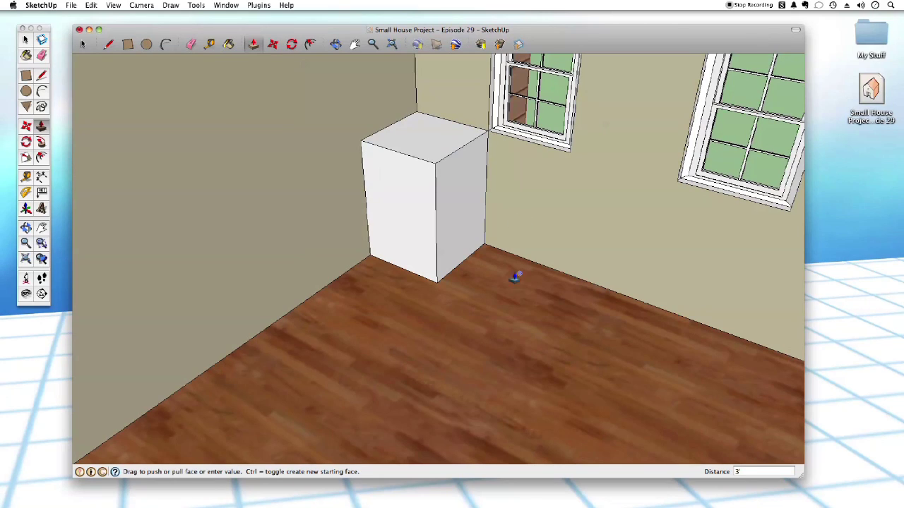
# - Try to pull the box's side face about 5' 8 3/4" along the window wall without a new starting face
pyautogui.scroll(-5, 510, 285)
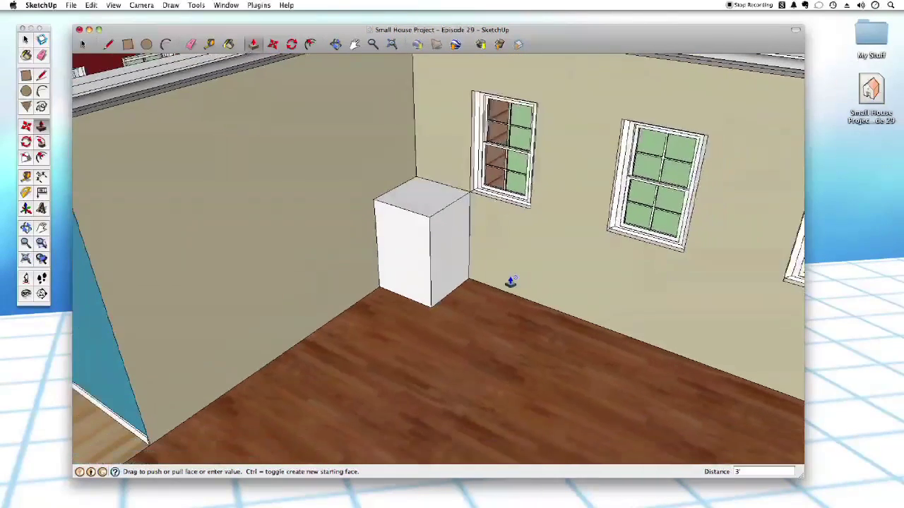
pyautogui.moveTo(510, 285); pyautogui.dragTo(358, 233, button='middle')
pyautogui.moveTo(359, 233); pyautogui.dragTo(231, 408)
pyautogui.press('Escape')
pyautogui.moveTo(409, 405); pyautogui.dragTo(493, 295, button='middle')
pyautogui.click(415, 232)
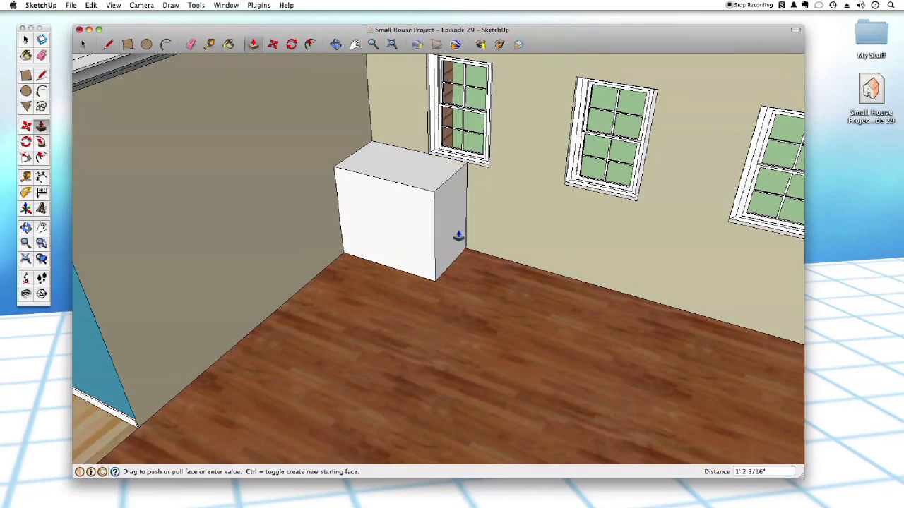
pyautogui.click(602, 262)
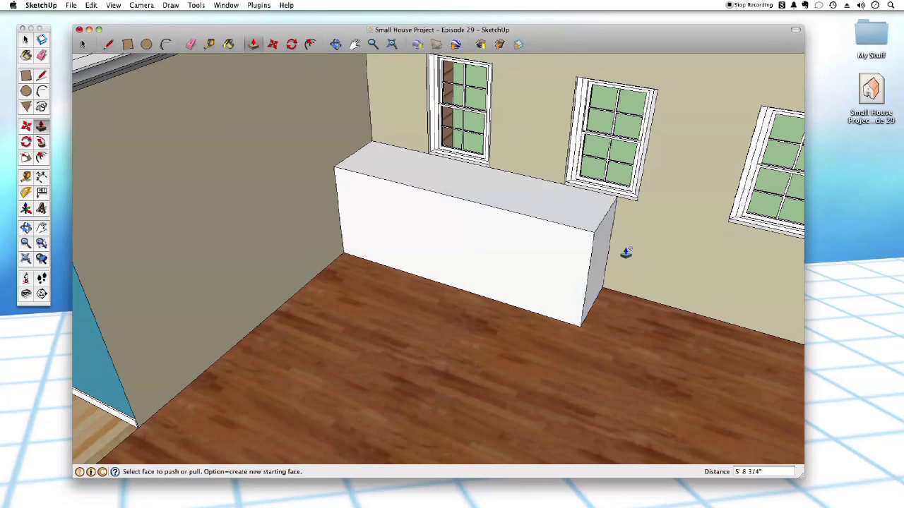
# - Try to pull the box's front face outward along the windowless wall
pyautogui.click(377, 234)
pyautogui.click(373, 235)
pyautogui.click(373, 233)
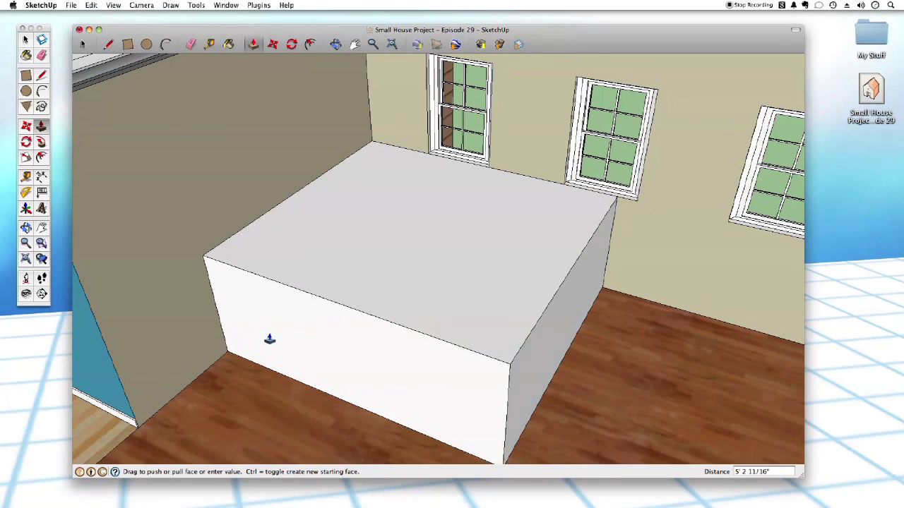
pyautogui.click(337, 319)
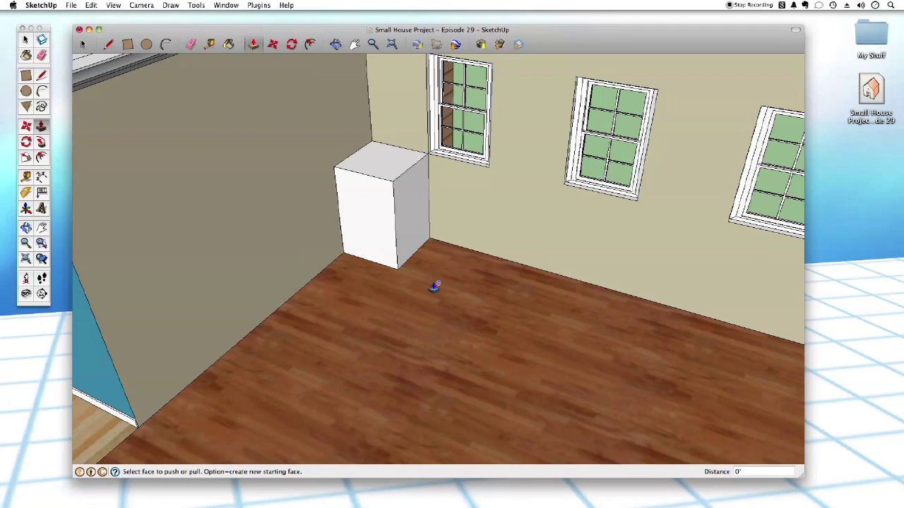
# - Try to pull a separate section from the box's side using a new starting face, plus its front face outward, and undo the changes
pyautogui.click(409, 218)
pyautogui.press('Escape')
pyautogui.click(410, 209)
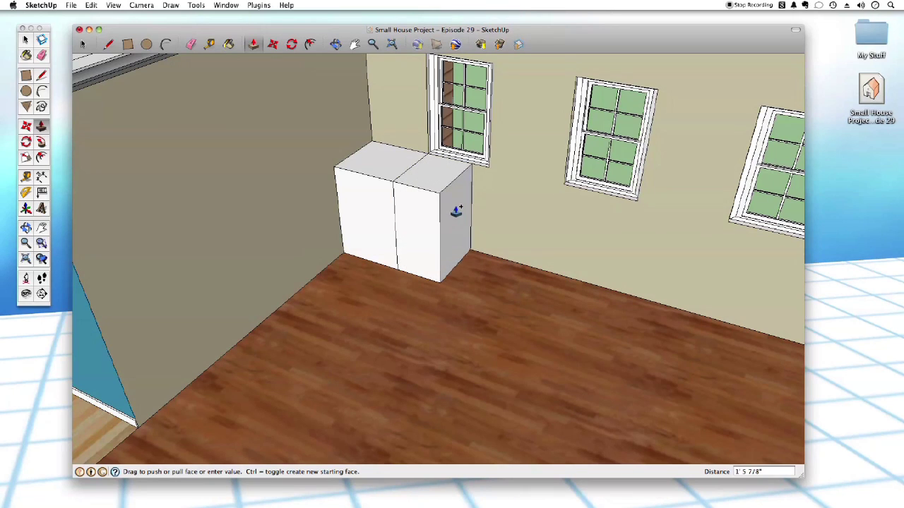
pyautogui.click(471, 216)
pyautogui.click(375, 178)
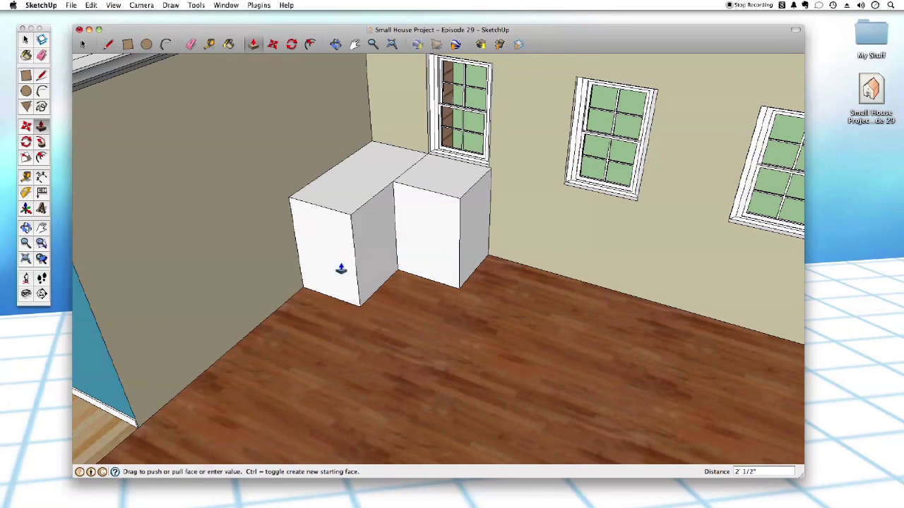
pyautogui.click(346, 251)
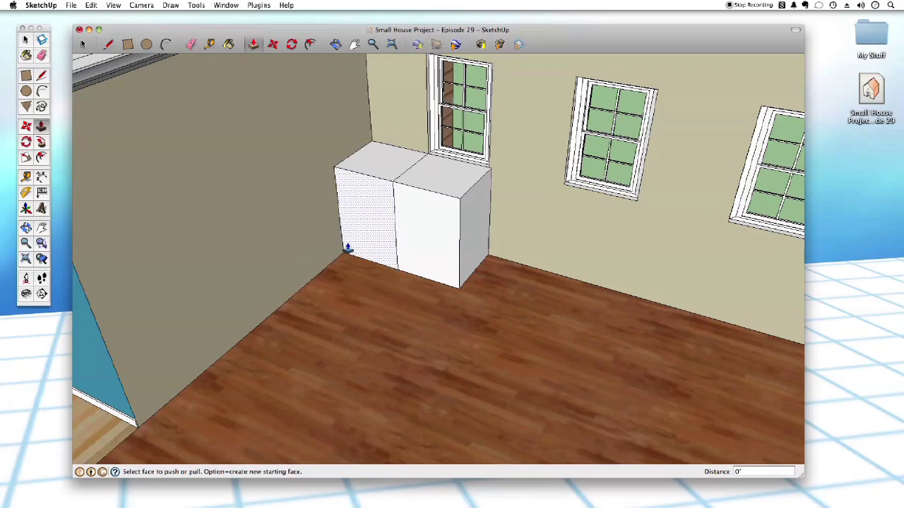
pyautogui.press('super+z')
# - Try to add two separate sections in a row to the box's side along the window wall, and undo them
pyautogui.moveTo(423, 317); pyautogui.dragTo(400, 268, button='middle')
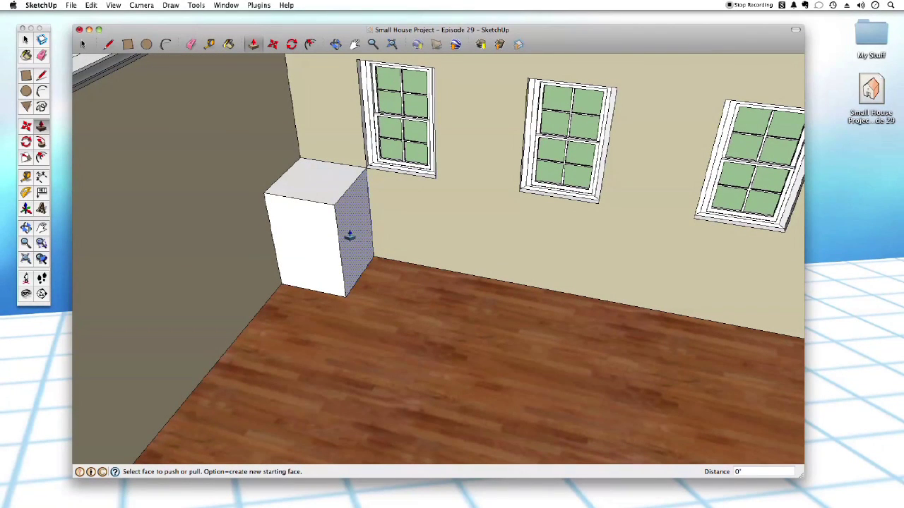
pyautogui.scroll(-1, 348, 241)
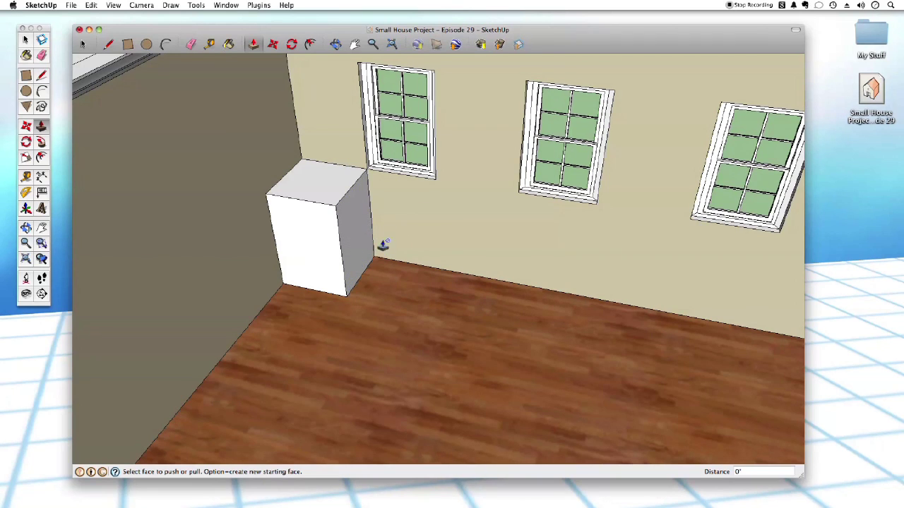
pyautogui.click(355, 240)
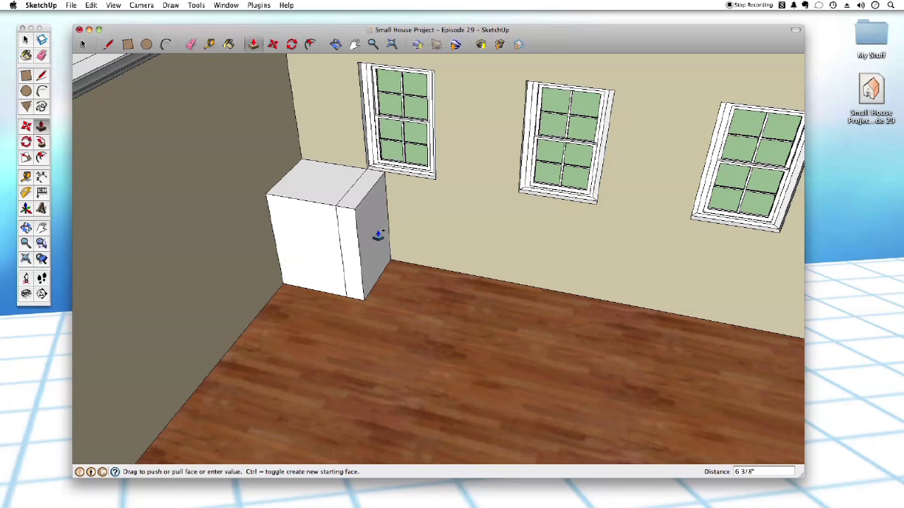
pyautogui.press('Return')
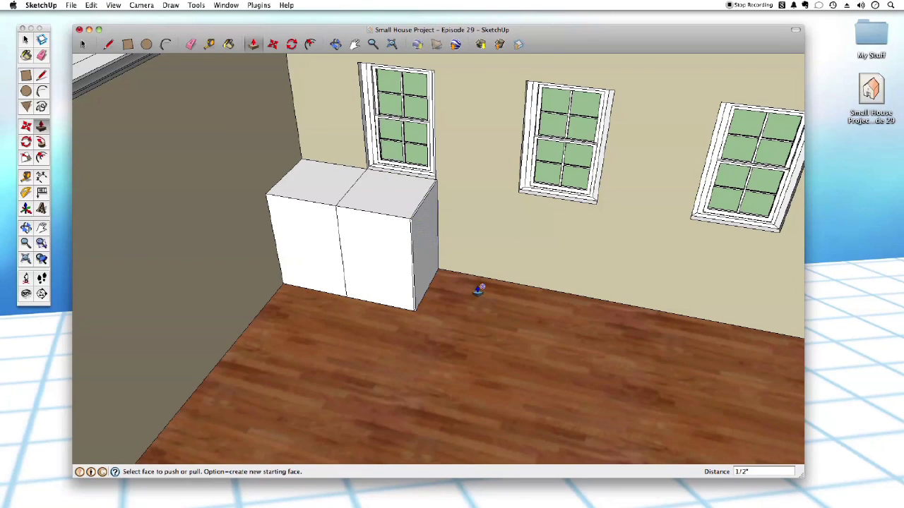
pyautogui.click(428, 266)
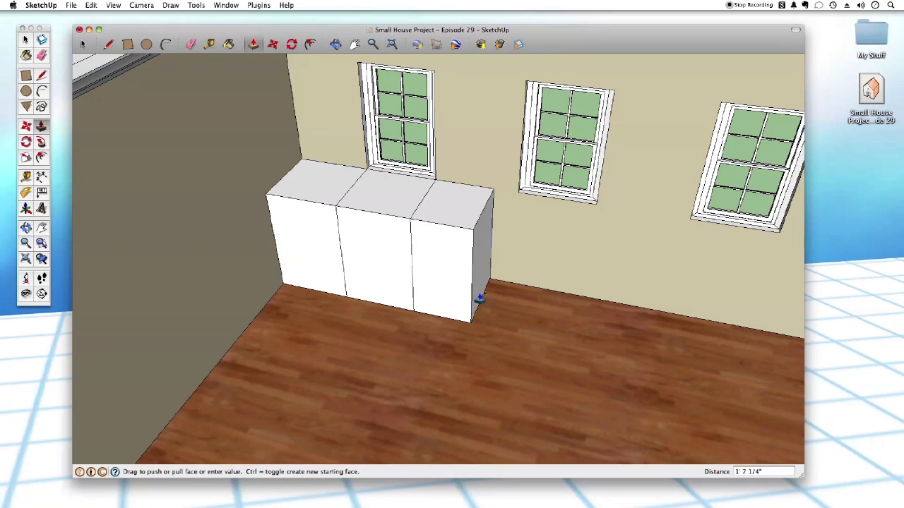
pyautogui.write("1'")
pyautogui.press('Return')
pyautogui.press('super+z')
pyautogui.press('super+z')
# - Pull the box's side face 8' along the window wall with a new starting face, keeping the corner section separate
pyautogui.click(358, 239)
pyautogui.scroll(-5, 500, 248)
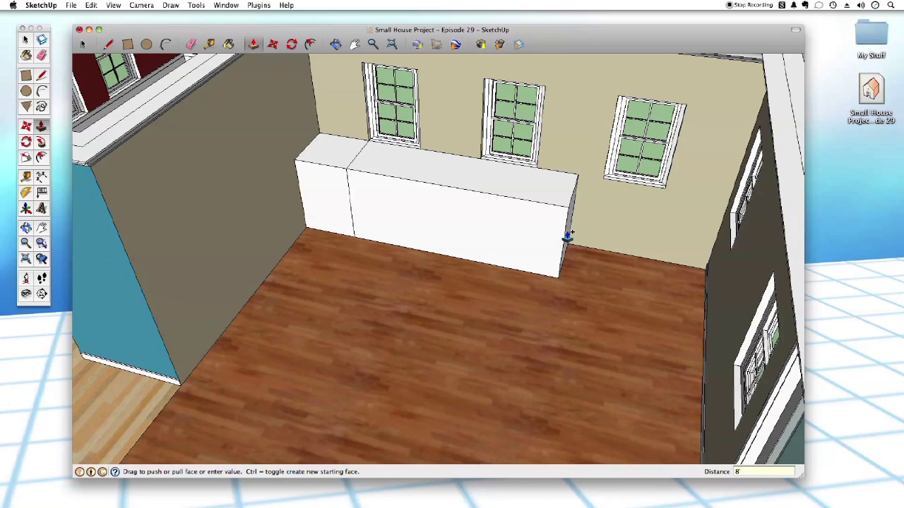
pyautogui.press('Return')
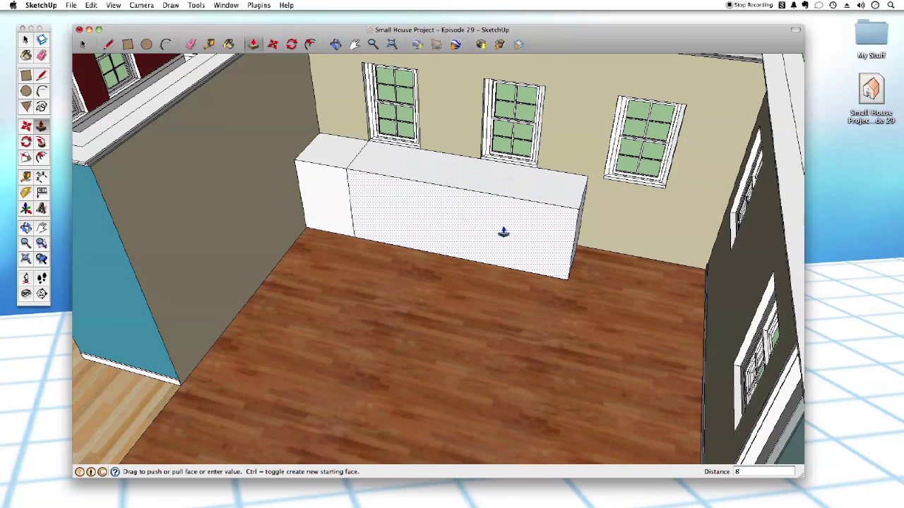
# - Pull the corner box's front face 8' along the windowless wall so it ends flush with the blue wall face
pyautogui.moveTo(484, 228); pyautogui.dragTo(476, 181, button='middle')
pyautogui.click(475, 184)
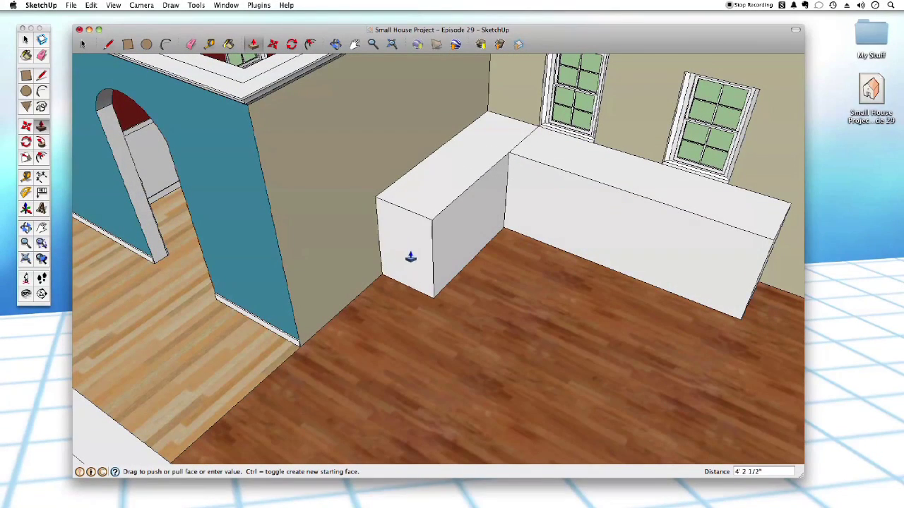
pyautogui.moveTo(303, 295); pyautogui.dragTo(255, 268)
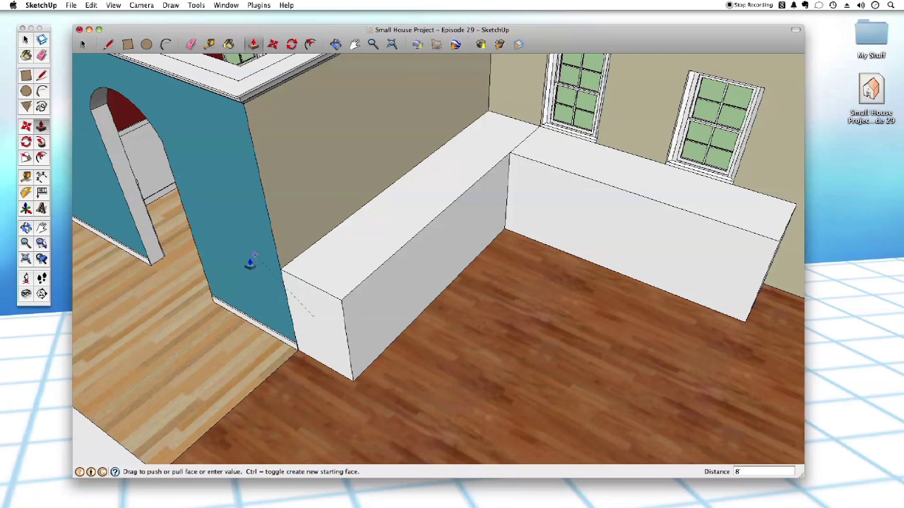
pyautogui.click(238, 238)
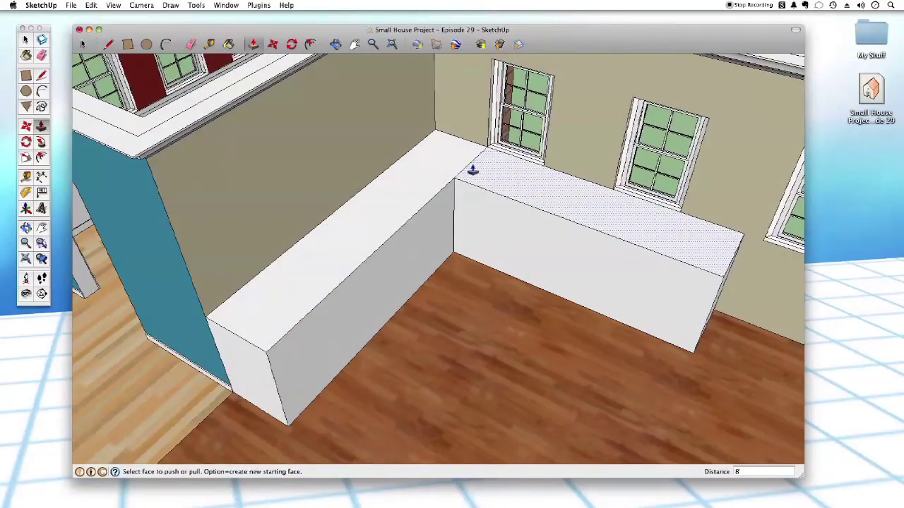
pyautogui.press('space')
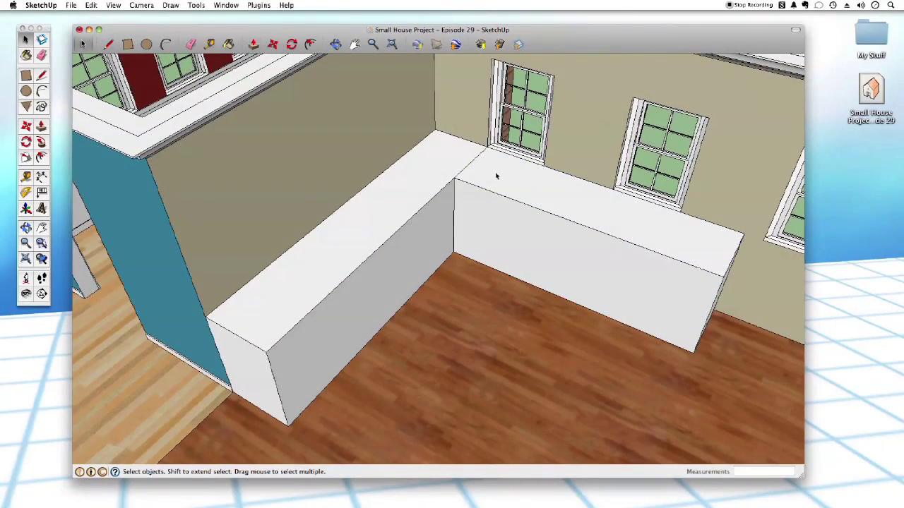
# - Draw a small toe-kick profile with lines at the bottom front corner of the cabinet's end face beside the blue wall
pyautogui.scroll(6, 496, 176)
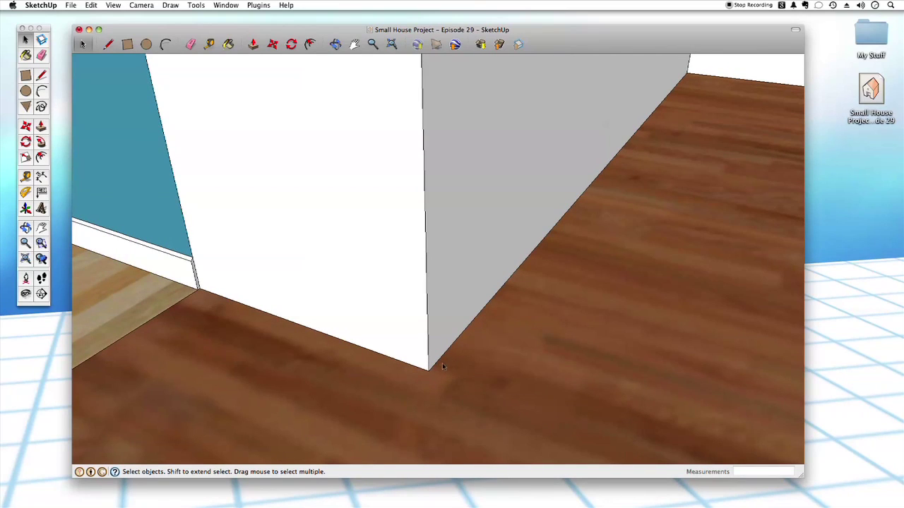
pyautogui.press('r')
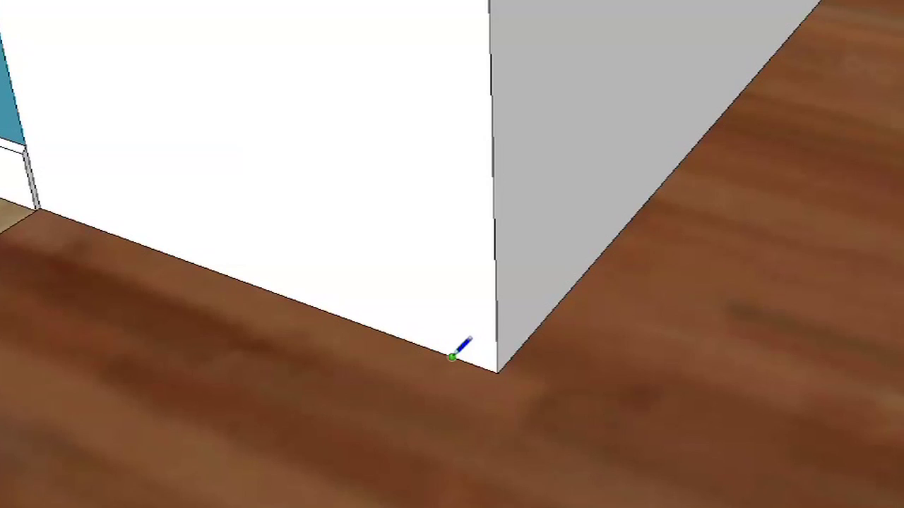
pyautogui.click(451, 357)
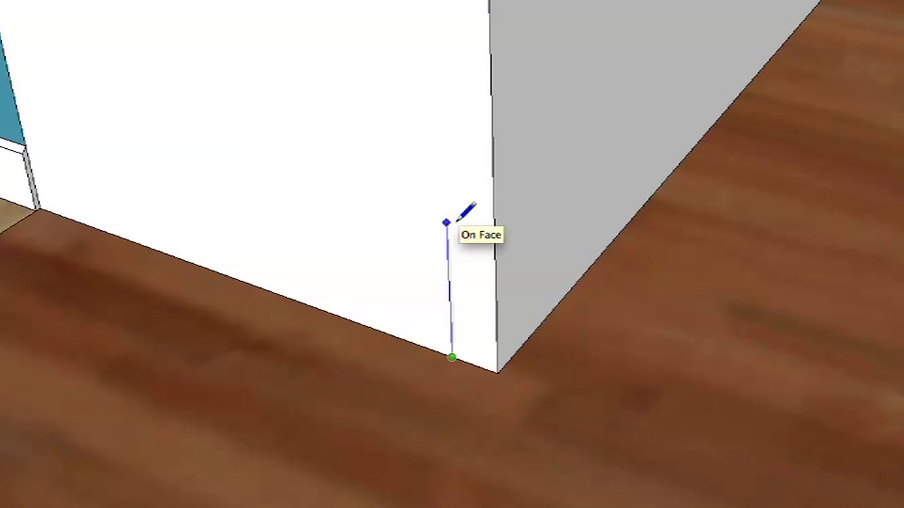
pyautogui.press('Return')
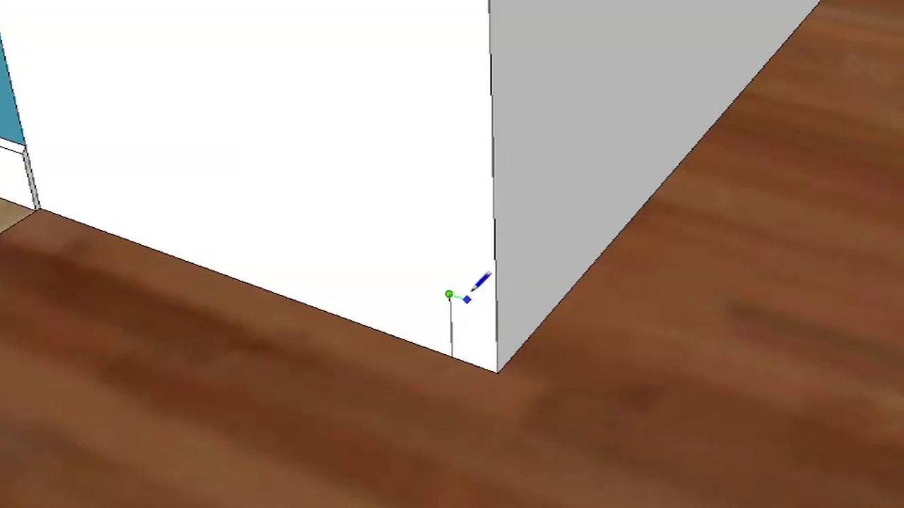
pyautogui.hotkey('ctrl', 'z')
pyautogui.click(496, 309)
pyautogui.press('space')
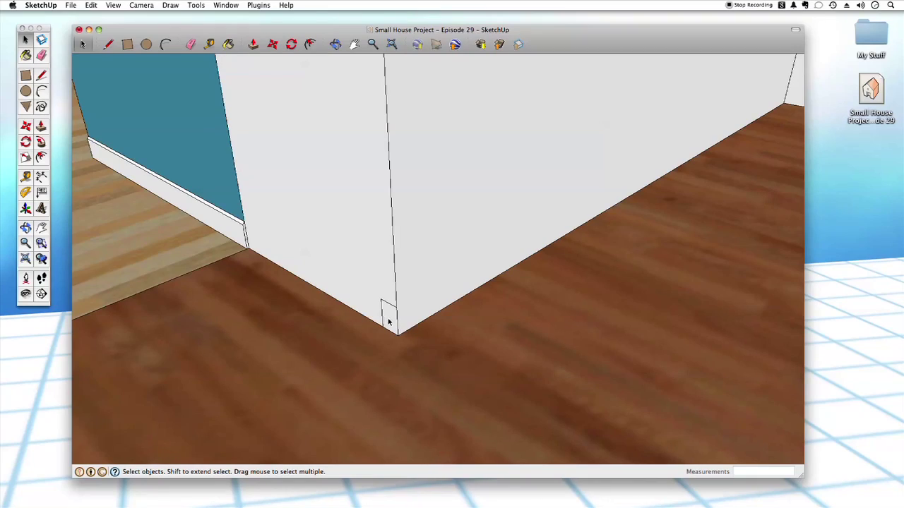
# - Cut the toe kick along both cabinet runs by using Follow Me on the small profile, with the front floor edges as its path
pyautogui.moveTo(398, 323); pyautogui.dragTo(624, 128, button='middle')
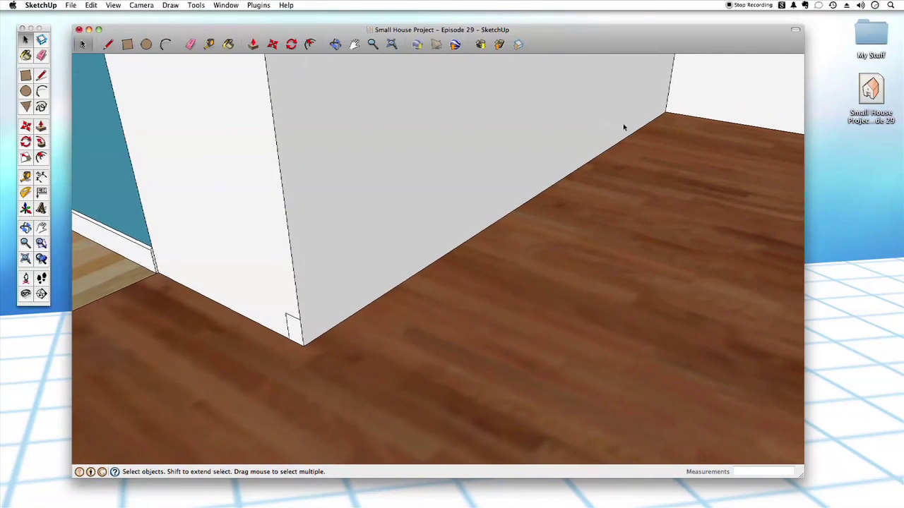
pyautogui.moveTo(358, 350); pyautogui.dragTo(374, 354, button='middle')
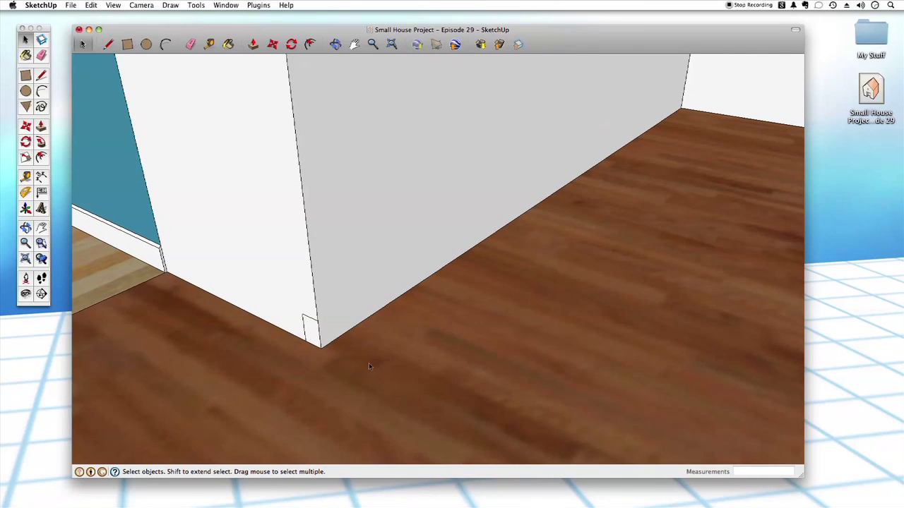
pyautogui.moveTo(323, 327); pyautogui.dragTo(570, 181, button='middle')
pyautogui.click(389, 322)
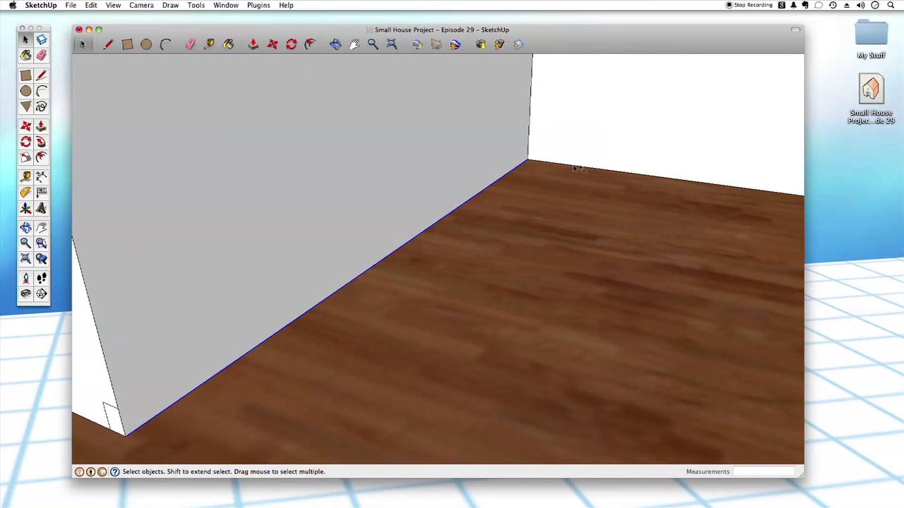
pyautogui.moveTo(195, 405); pyautogui.dragTo(380, 295, button='middle')
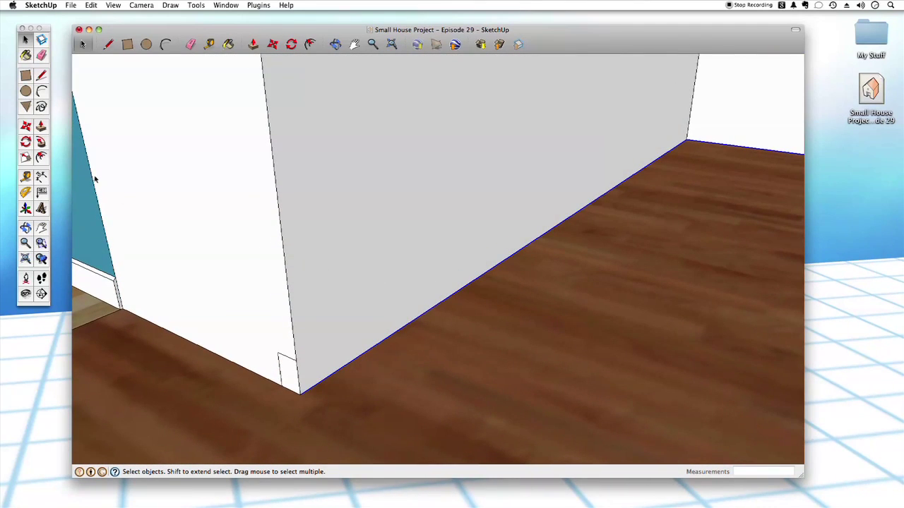
pyautogui.click(41, 126)
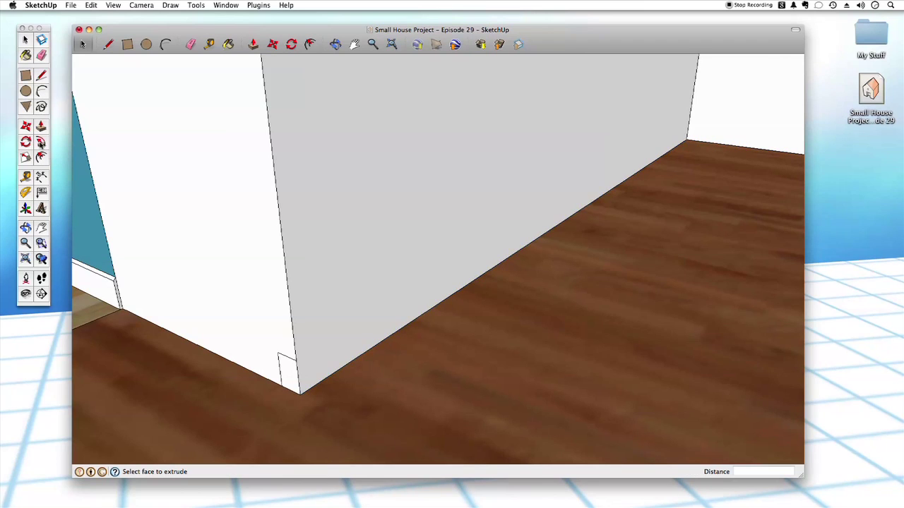
pyautogui.moveTo(343, 381); pyautogui.dragTo(417, 379, button='middle')
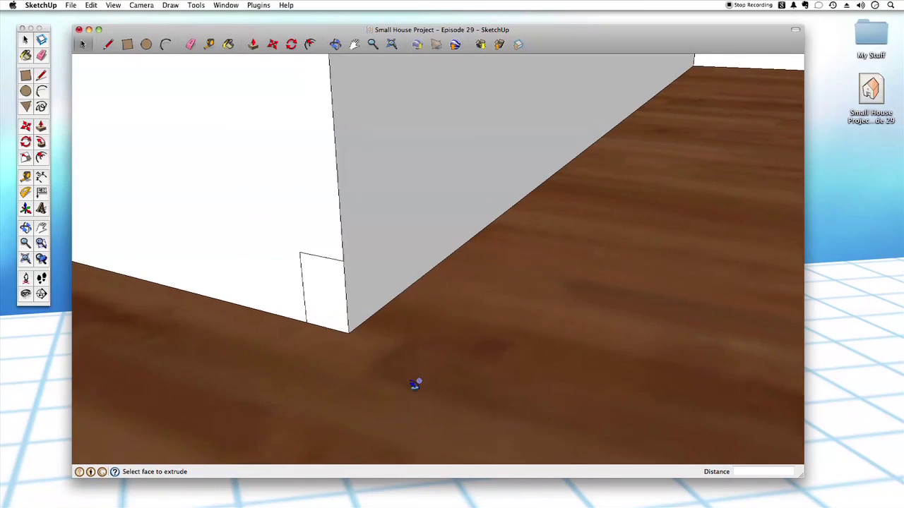
pyautogui.click(333, 286)
pyautogui.moveTo(334, 286); pyautogui.dragTo(480, 291, button='middle')
pyautogui.scroll(-6, 480, 293)
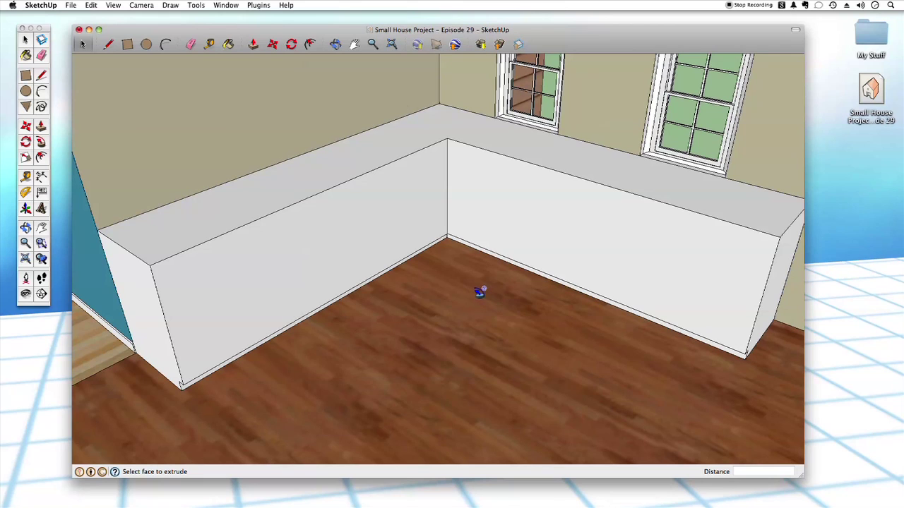
pyautogui.press('space')
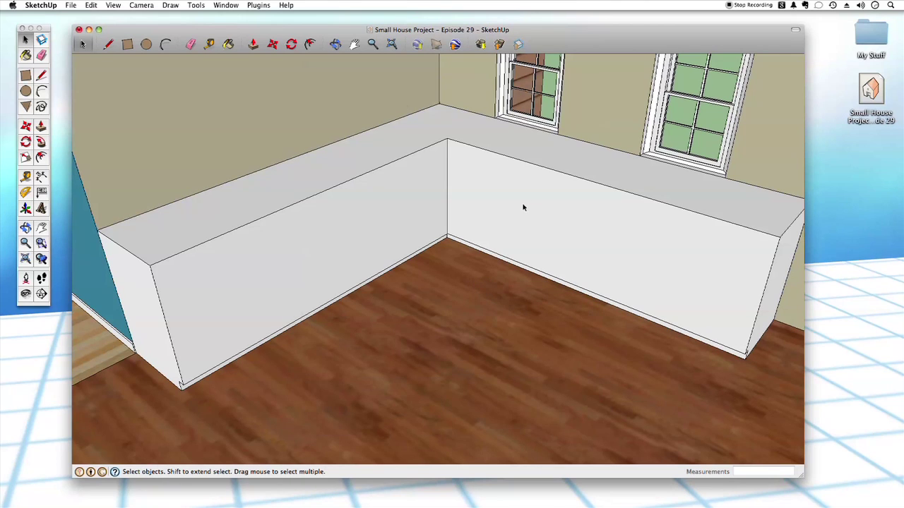
# - Select the whole connected L-shaped cabinet and make it a group
pyautogui.moveTo(518, 218); pyautogui.dragTo(413, 209, button='middle')
pyautogui.tripleClick(420, 214)
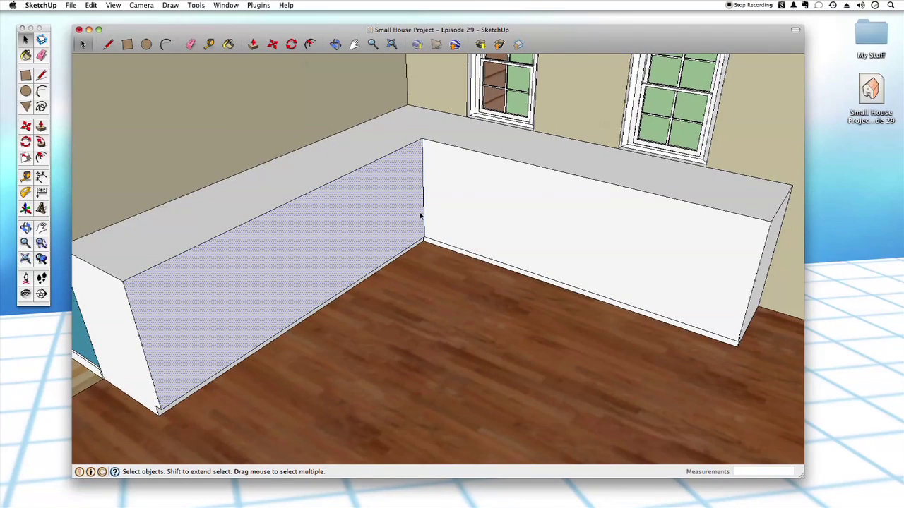
pyautogui.rightClick(419, 203)
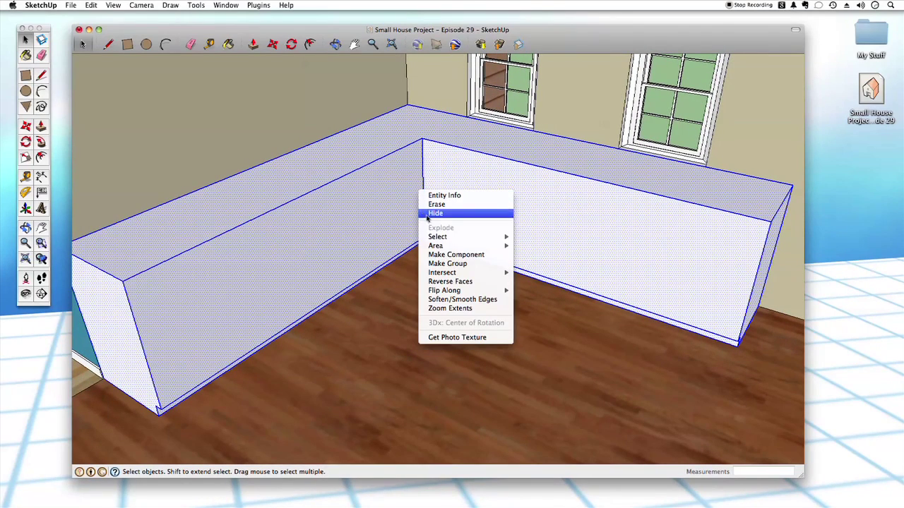
pyautogui.click(433, 259)
# - Draw a closed L-shaped countertop and backsplash profile with lines on top of the cabinet's end beside the blue wall
pyautogui.moveTo(426, 254)
pyautogui.mouseDown(button='middle')
pyautogui.moveTo(440, 219)
pyautogui.moveTo(556, 91)
pyautogui.moveTo(573, 91)
pyautogui.moveTo(412, 222)
pyautogui.moveTo(460, 311)
pyautogui.moveTo(433, 321)
pyautogui.moveTo(452, 335)
pyautogui.moveTo(468, 313)
pyautogui.moveTo(296, 284)
pyautogui.moveTo(353, 280)
pyautogui.moveTo(368, 264)
pyautogui.moveTo(348, 230)
pyautogui.mouseUp(button='middle')
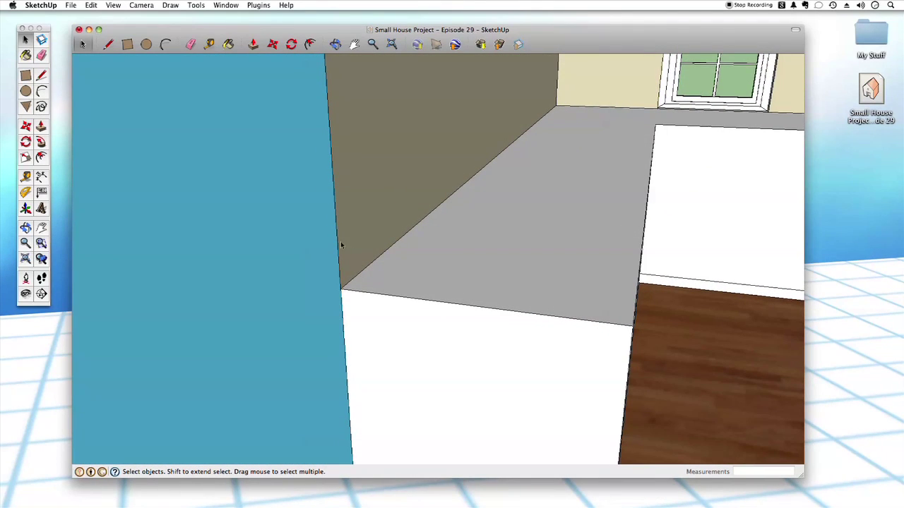
pyautogui.moveTo(355, 317); pyautogui.dragTo(415, 287, button='middle')
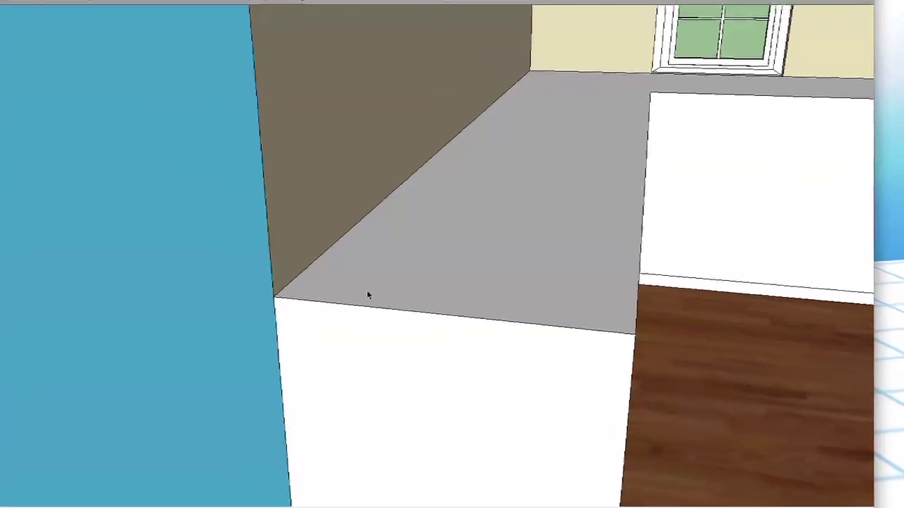
pyautogui.press('l')
pyautogui.keyDown('shift'); pyautogui.moveTo(267, 290); pyautogui.dragTo(280, 289, button='middle'); pyautogui.keyUp('shift')
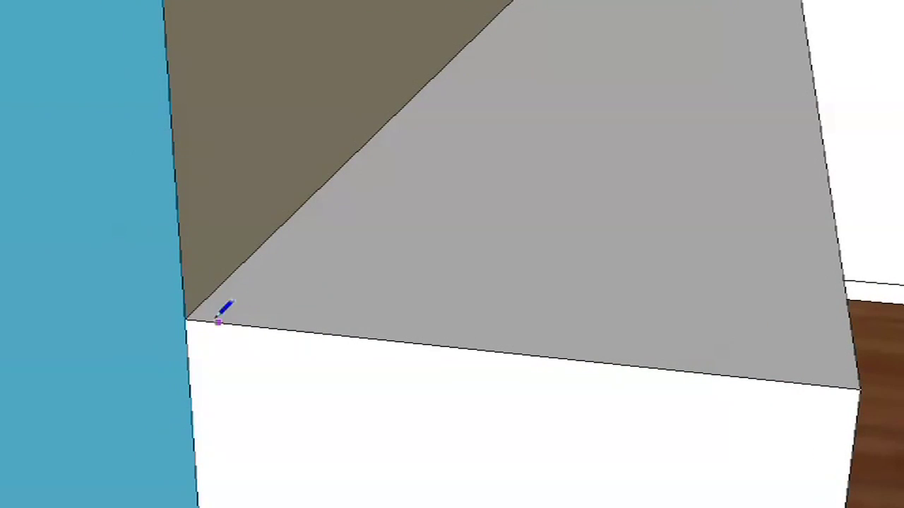
pyautogui.click(185, 318)
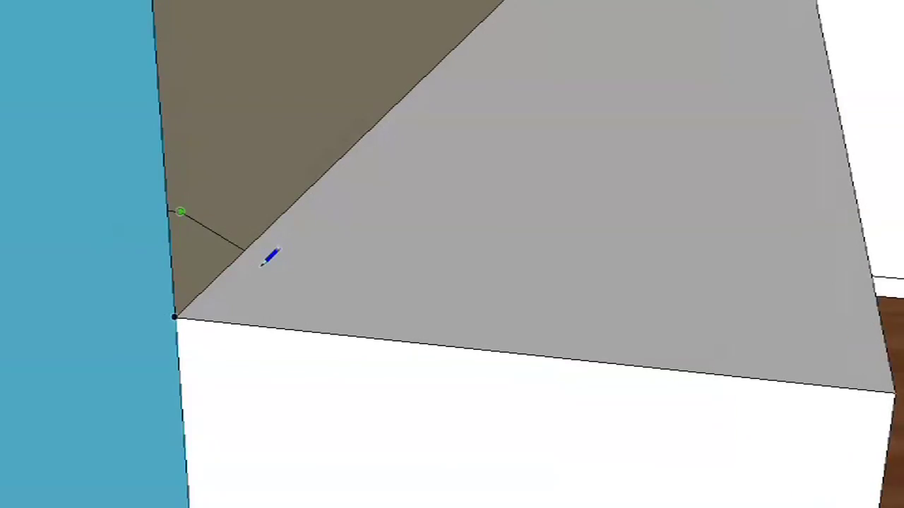
pyautogui.scroll(3, 265, 263)
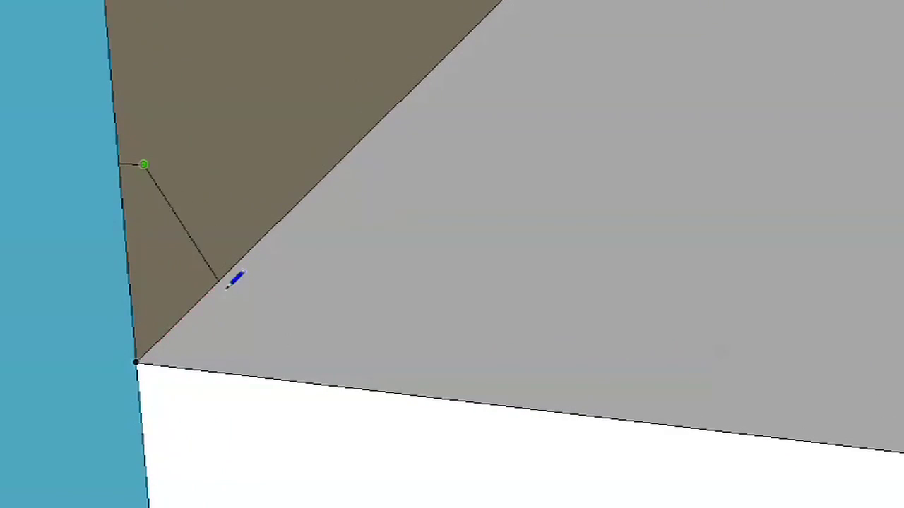
pyautogui.click(155, 317)
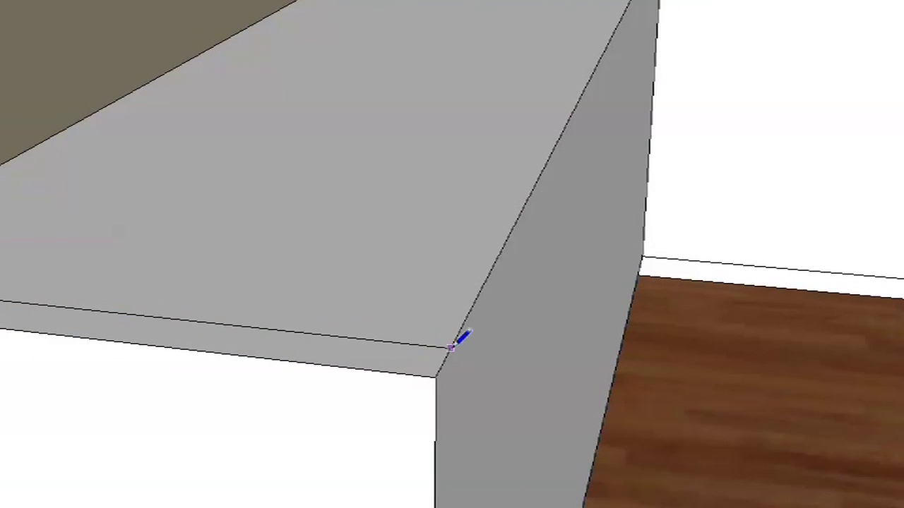
pyautogui.click(502, 377)
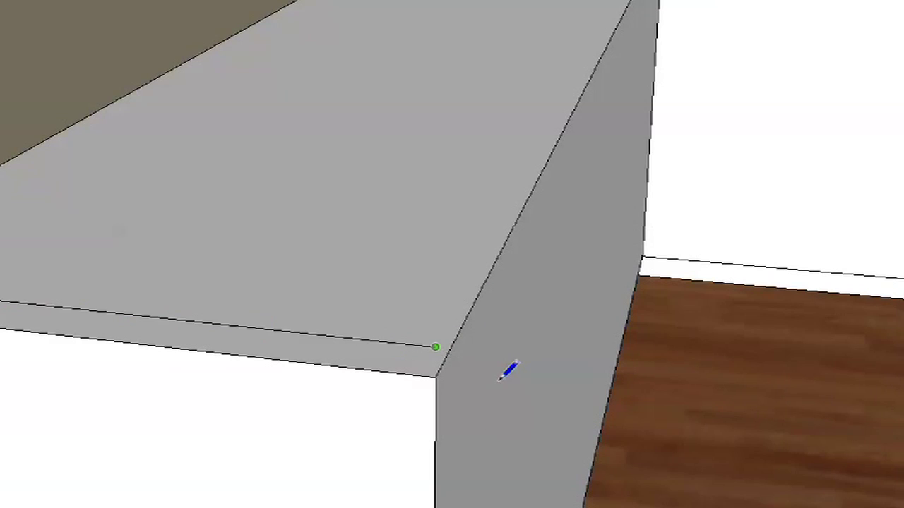
pyautogui.click(435, 376)
pyautogui.scroll(8, 129, 398)
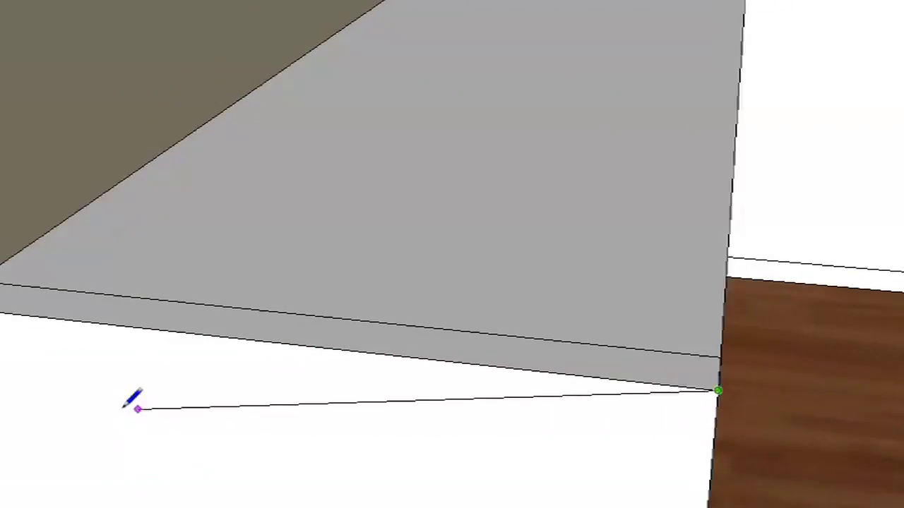
pyautogui.click(36, 247)
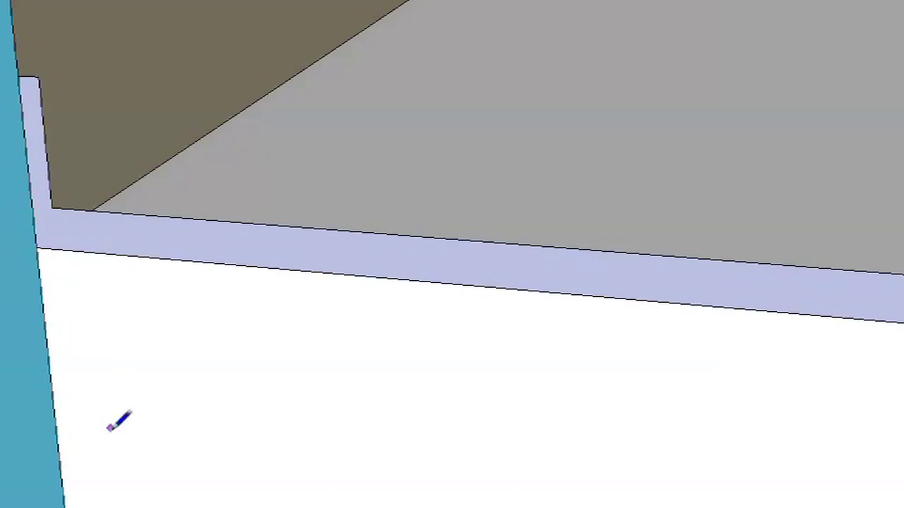
# - Reverse the countertop profile's face so its front side points outward
pyautogui.scroll(-4, 116, 441)
pyautogui.scroll(3, 163, 396)
pyautogui.rightClick(161, 242)
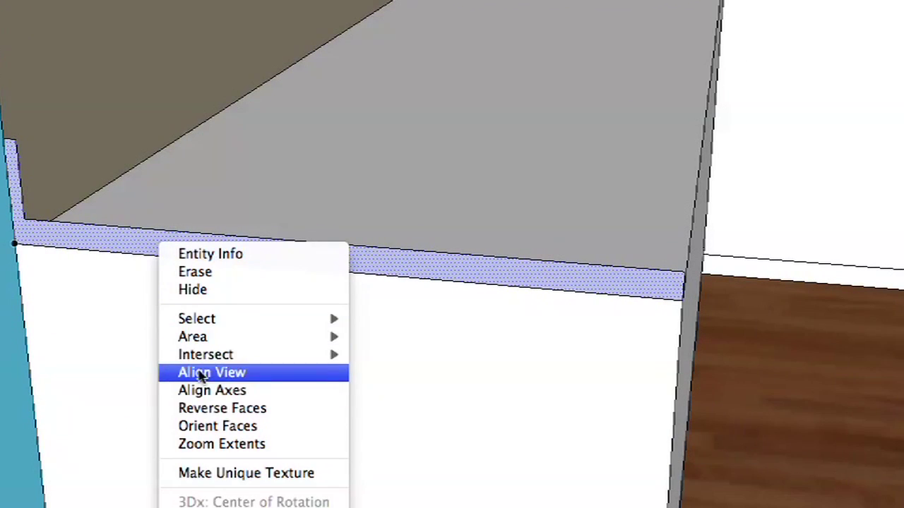
pyautogui.click(201, 407)
# - Draw path lines along the cabinet top's back edges, from the profile through the room corner to the end of the window-wall run
pyautogui.moveTo(563, 69)
pyautogui.mouseDown(button='middle')
pyautogui.moveTo(727, 167)
pyautogui.moveTo(722, 219)
pyautogui.moveTo(699, 252)
pyautogui.moveTo(612, 272)
pyautogui.moveTo(572, 259)
pyautogui.mouseUp(button='middle')
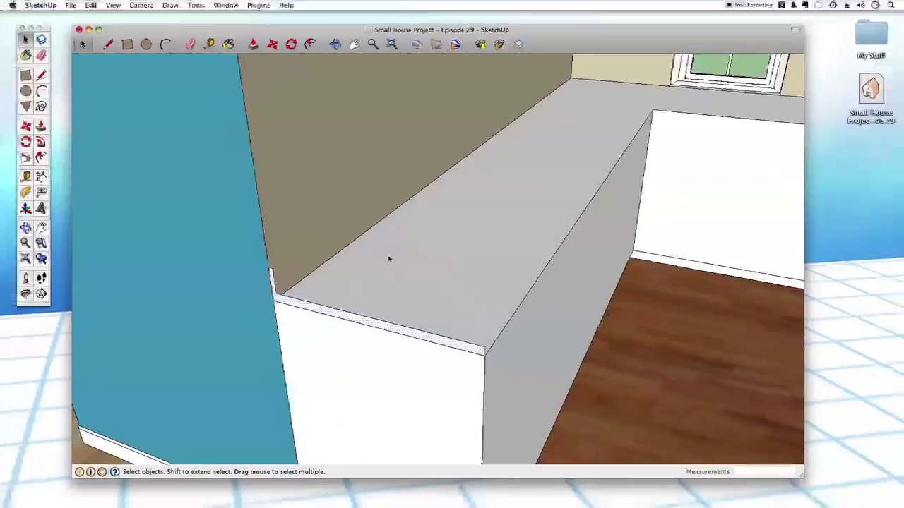
pyautogui.tripleClick(377, 244)
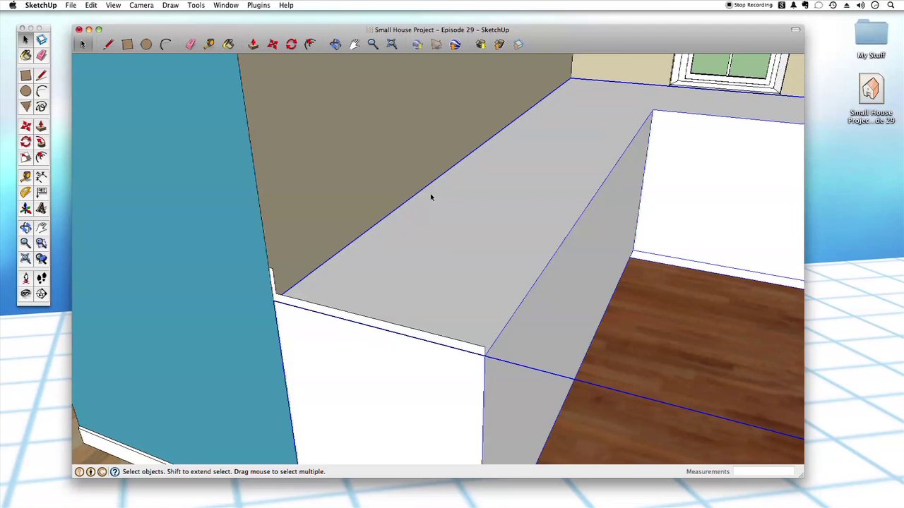
pyautogui.click(369, 323)
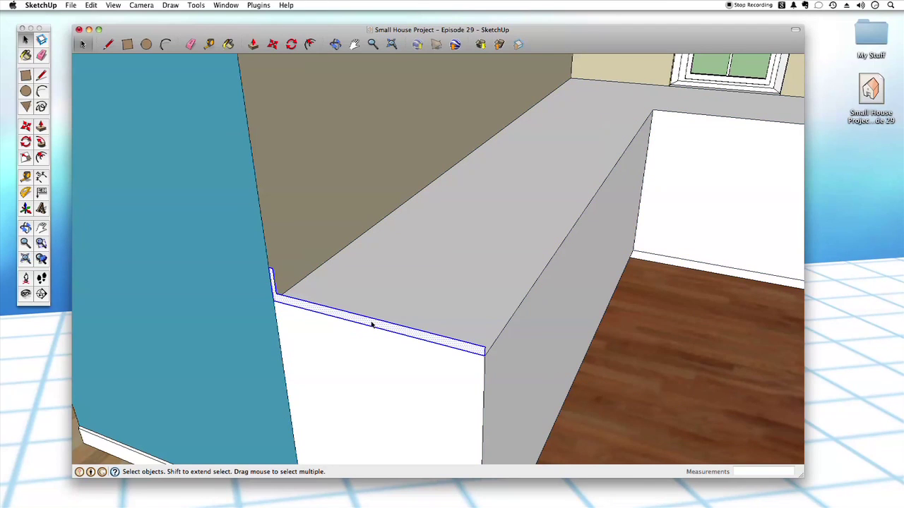
pyautogui.click(361, 304)
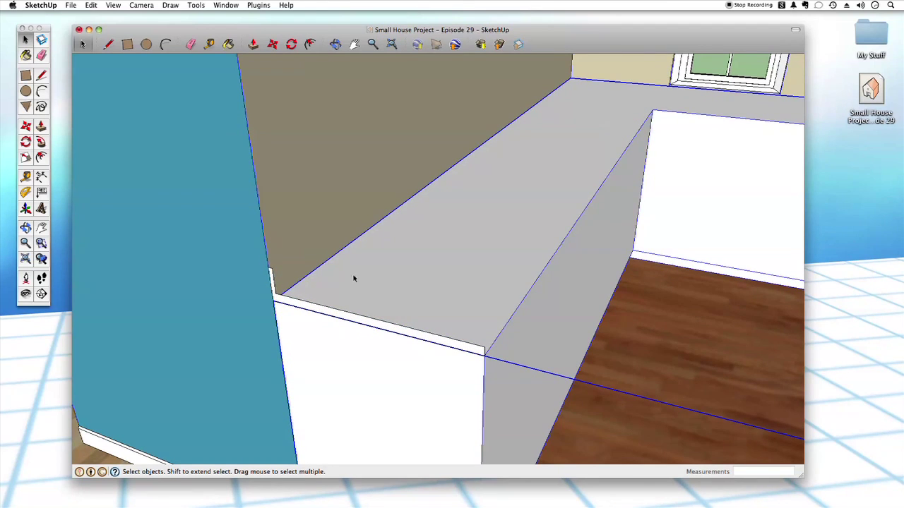
pyautogui.moveTo(433, 173); pyautogui.dragTo(751, 96, button='middle')
pyautogui.moveTo(598, 126); pyautogui.dragTo(386, 273, button='middle')
pyautogui.press('l')
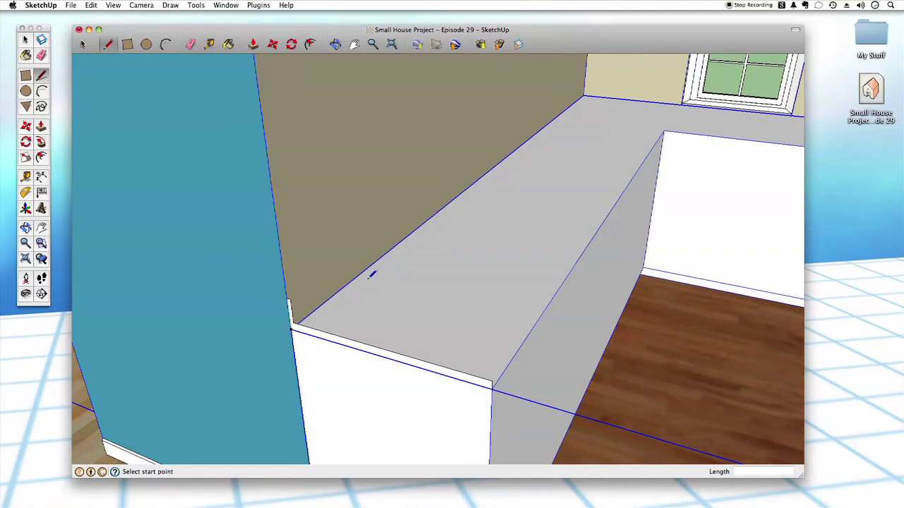
pyautogui.scroll(3, 367, 277)
pyautogui.moveTo(401, 211)
pyautogui.mouseDown(button='middle')
pyautogui.moveTo(512, 129)
pyautogui.moveTo(499, 154)
pyautogui.moveTo(467, 159)
pyautogui.moveTo(480, 195)
pyautogui.moveTo(552, 192)
pyautogui.moveTo(621, 140)
pyautogui.moveTo(614, 147)
pyautogui.mouseUp(button='middle')
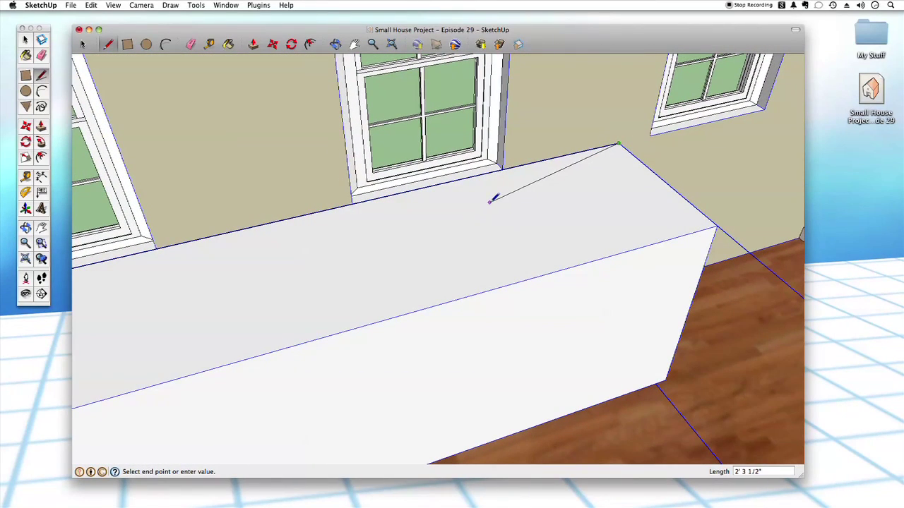
pyautogui.press('space')
# - Select the path edges along both walls and sweep the countertop and backsplash profile along them with Follow Me
pyautogui.click(541, 163)
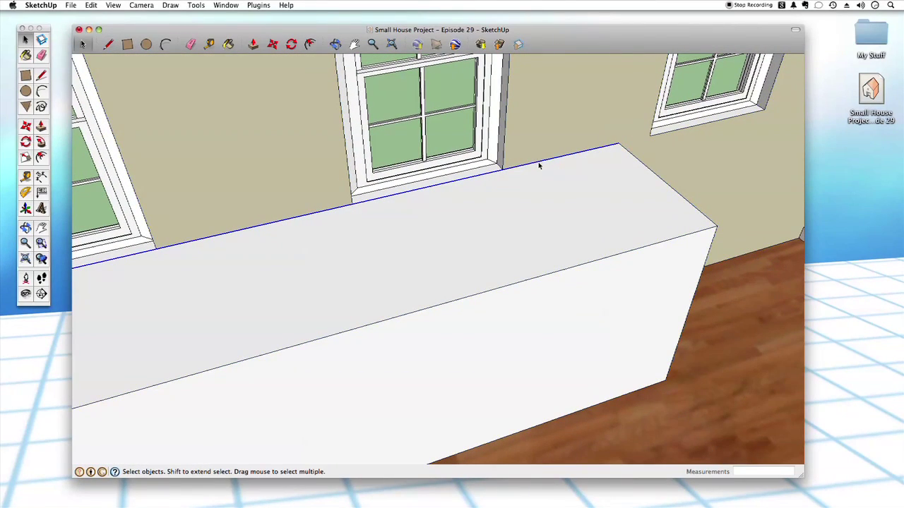
pyautogui.scroll(10, 539, 165)
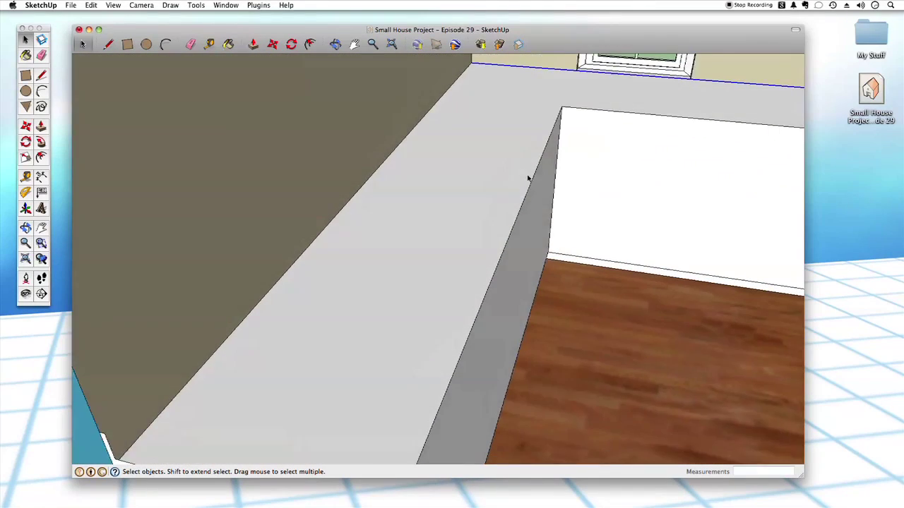
pyautogui.moveTo(527, 178); pyautogui.dragTo(442, 219, button='middle')
pyautogui.keyDown('shift'); pyautogui.click(329, 240); pyautogui.keyUp('shift')
pyautogui.scroll(5, 140, 183)
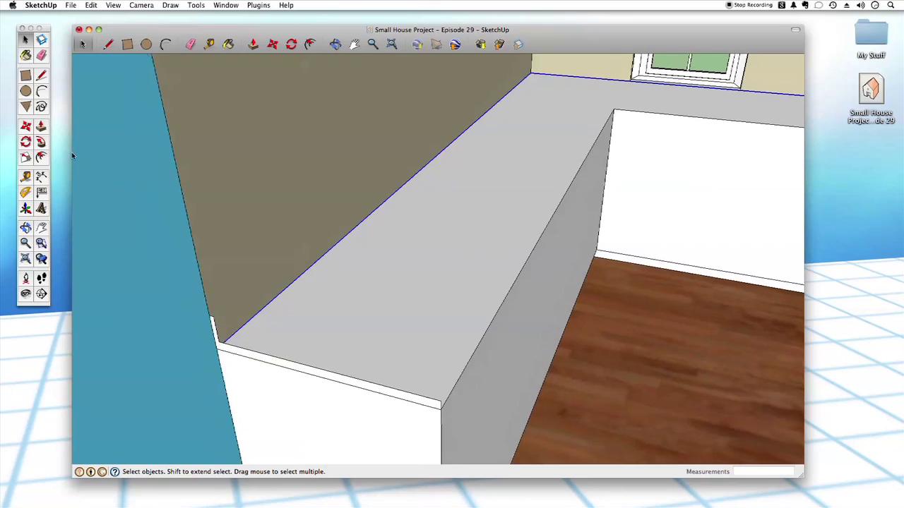
pyautogui.click(42, 143)
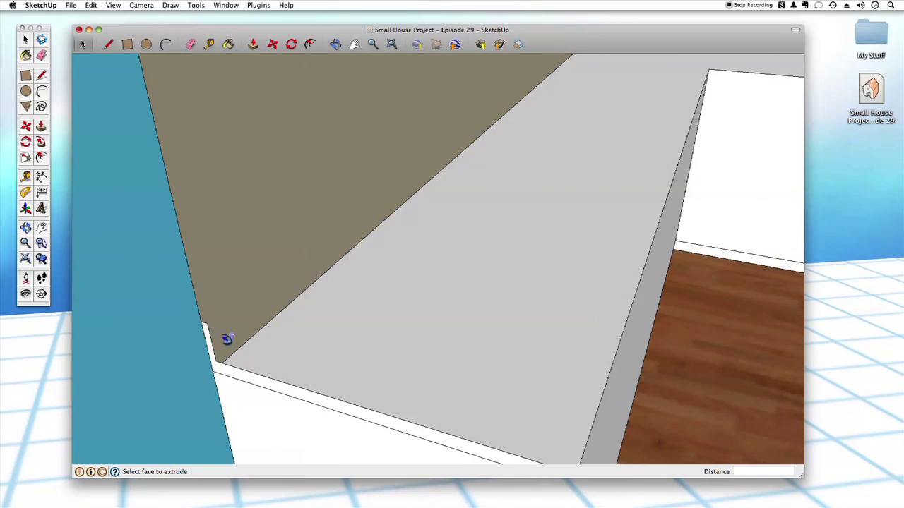
pyautogui.click(240, 375)
pyautogui.scroll(-6, 240, 357)
pyautogui.moveTo(236, 302); pyautogui.dragTo(366, 295, button='middle')
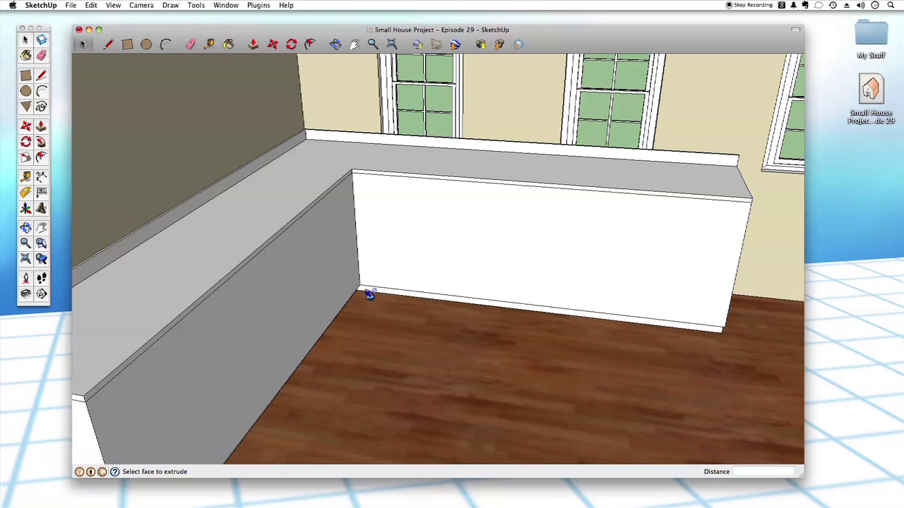
# - Pull the countertop's front edge out 0.5 inch on the cabinet run that starts at the blue wall
pyautogui.scroll(5, 369, 295)
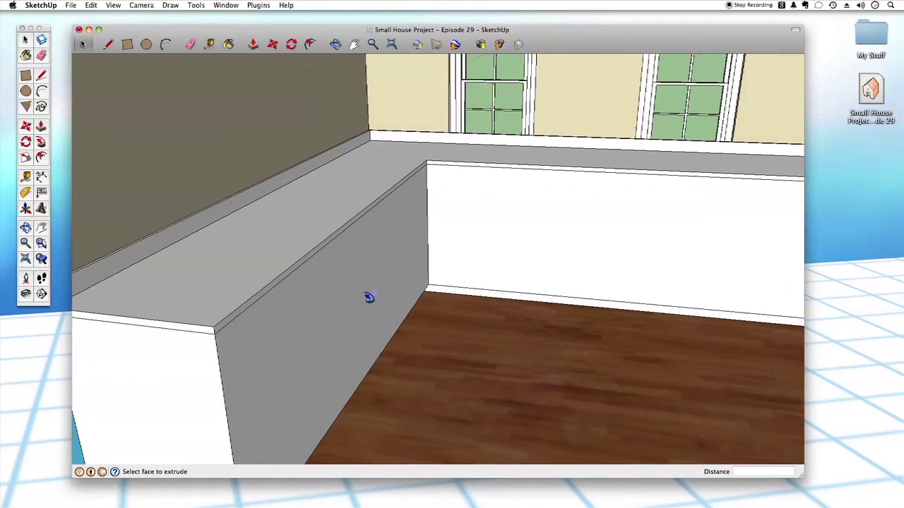
pyautogui.scroll(-4, 381, 314)
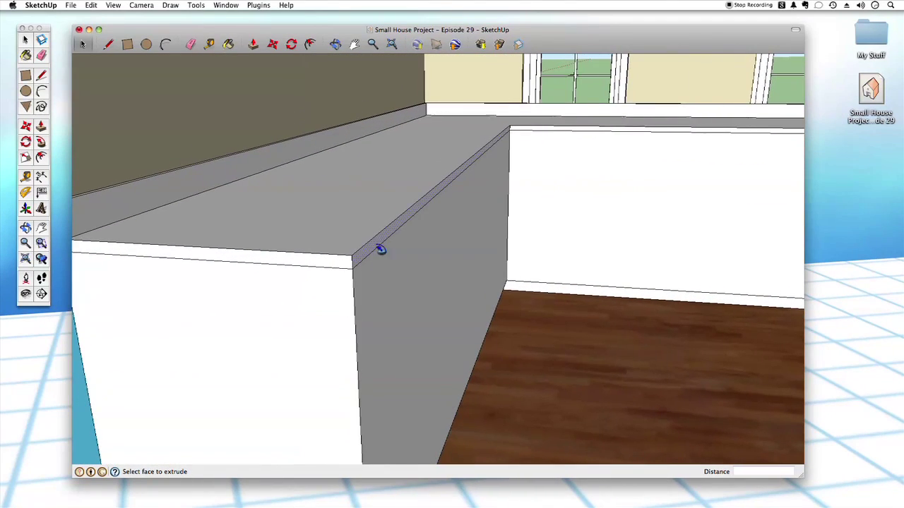
pyautogui.press('p')
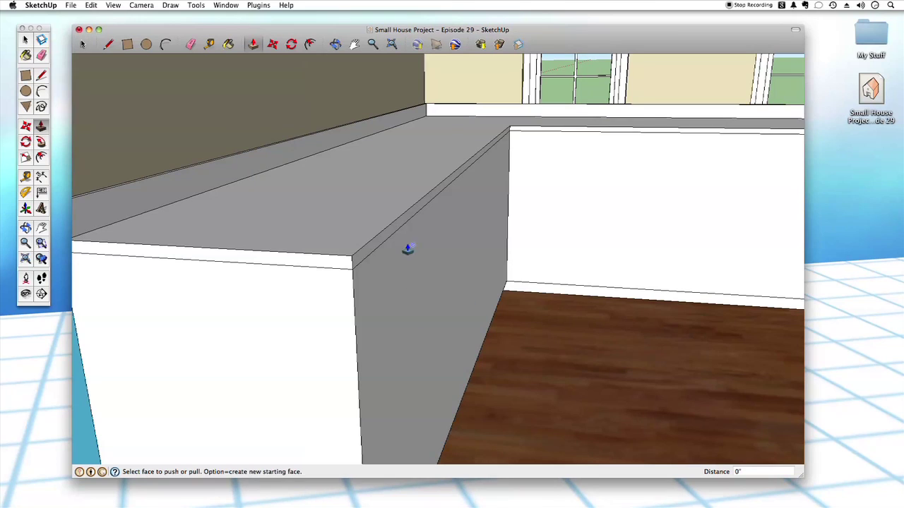
pyautogui.click(384, 243)
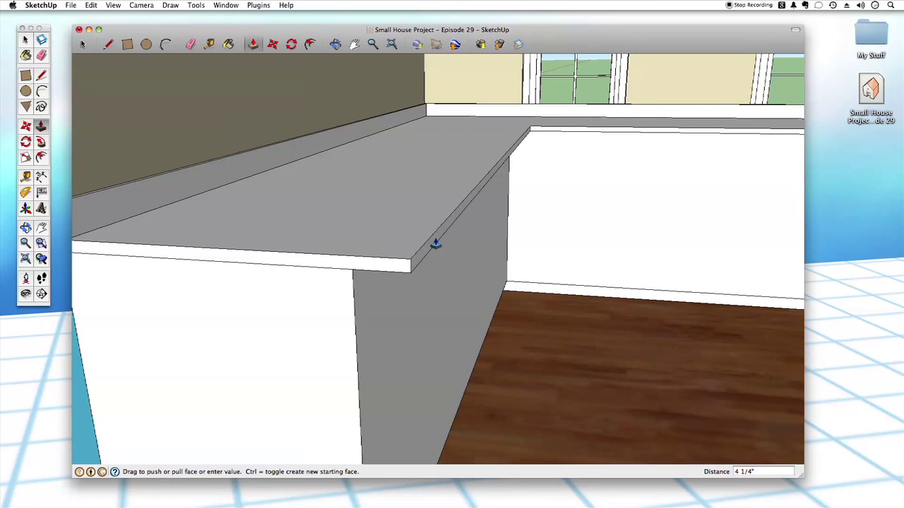
pyautogui.write('.5')
pyautogui.press('Return')
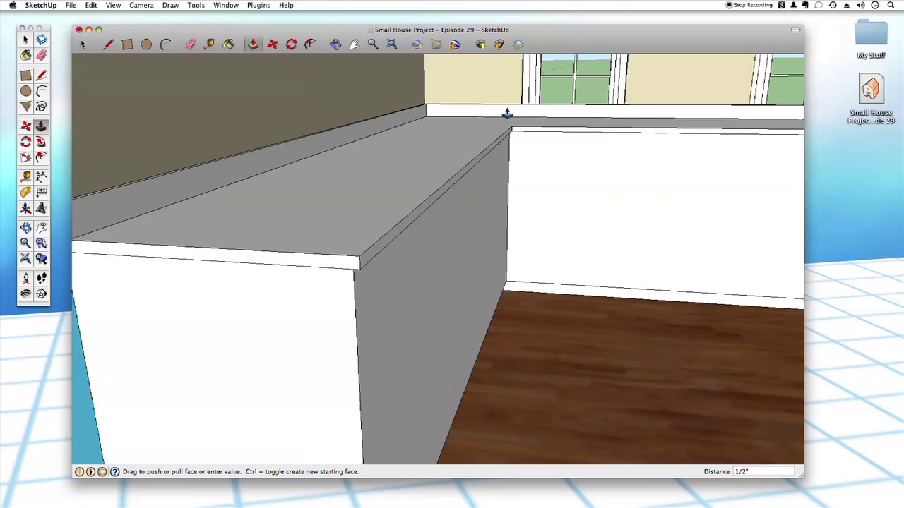
# - Pull the countertop's front edge out 0.5 inch on the run along the window wall
pyautogui.moveTo(436, 244); pyautogui.dragTo(511, 167, button='middle')
pyautogui.scroll(3, 510, 168)
pyautogui.keyDown('shift'); pyautogui.moveTo(424, 214); pyautogui.dragTo(433, 218, button='middle'); pyautogui.keyUp('shift')
pyautogui.click(439, 209)
pyautogui.write('.5')
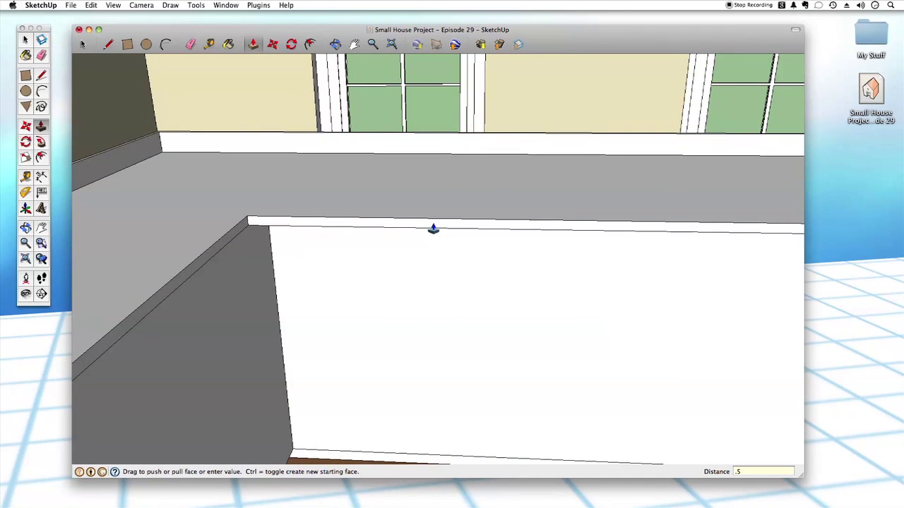
pyautogui.press('Return')
pyautogui.press('space')
pyautogui.scroll(-1, 486, 279)
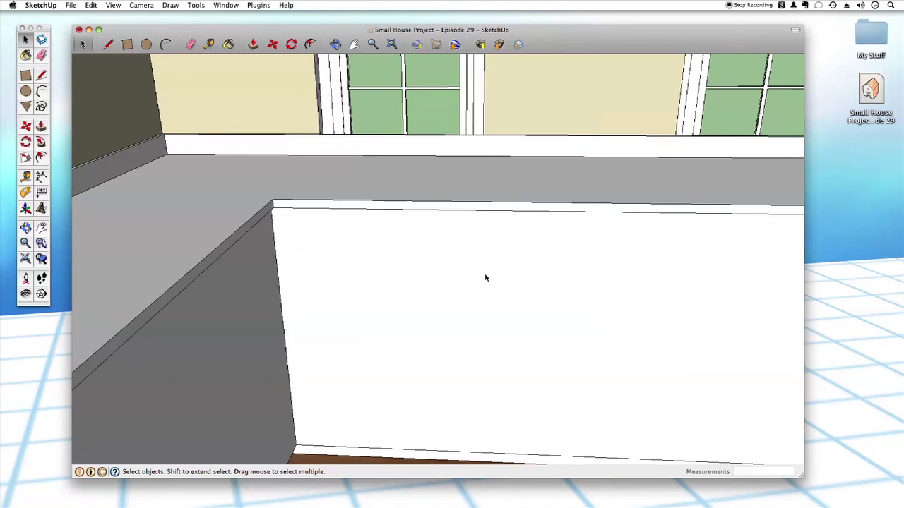
# - Draw short lines across the backsplash's top face at both sides of the window nearest the room corner
pyautogui.scroll(-4, 486, 278)
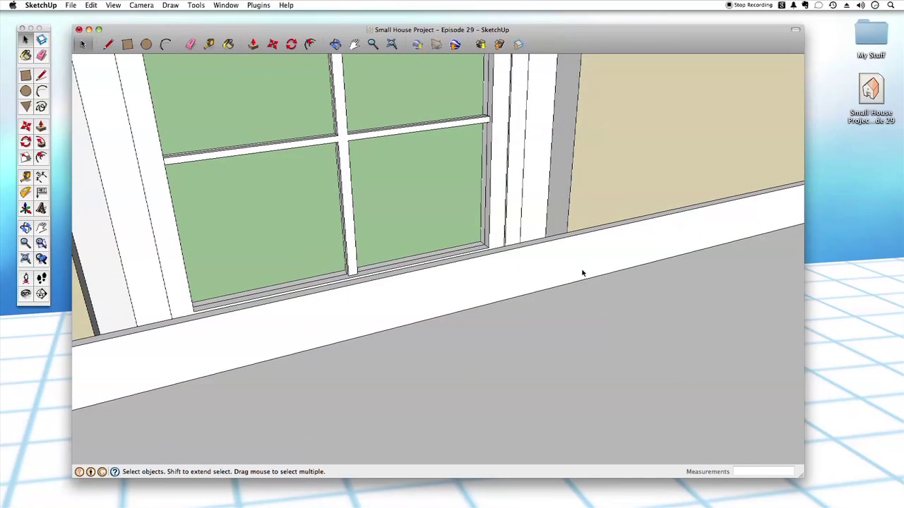
pyautogui.click(560, 257)
pyautogui.scroll(-5, 562, 284)
pyautogui.click(568, 303)
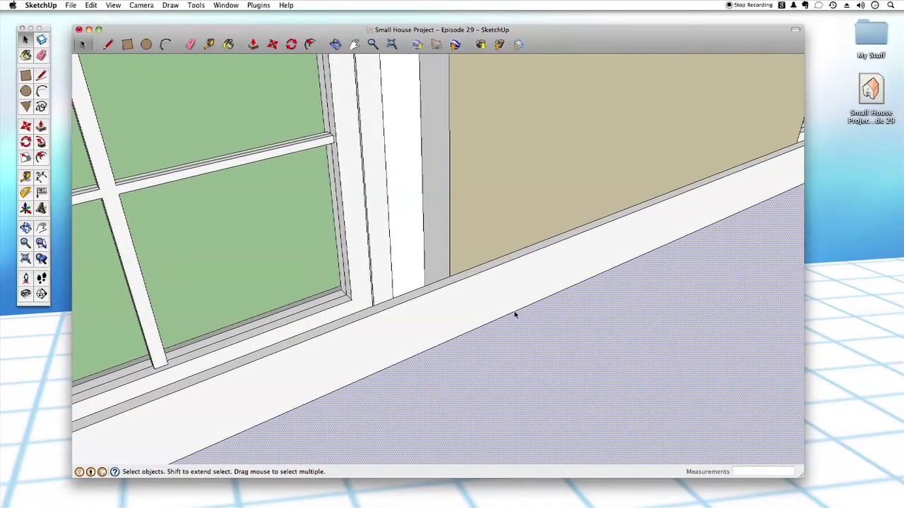
pyautogui.press('l')
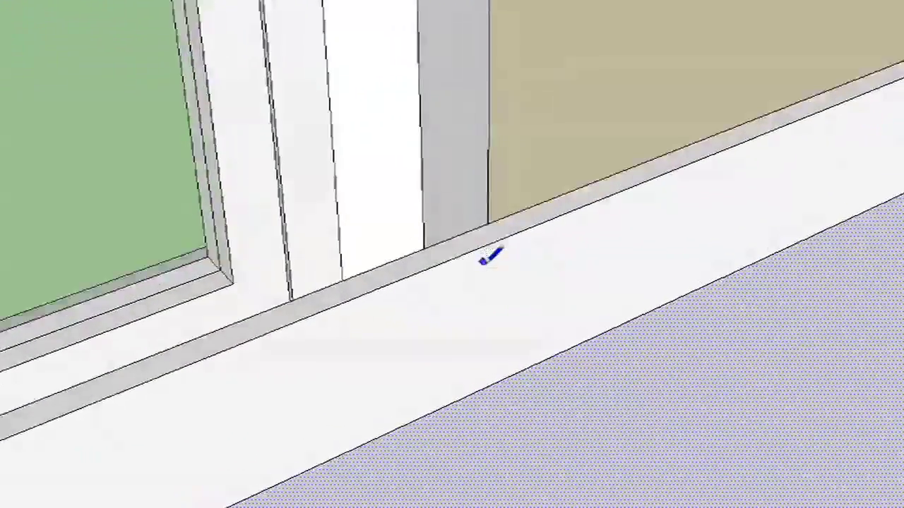
pyautogui.click(491, 213)
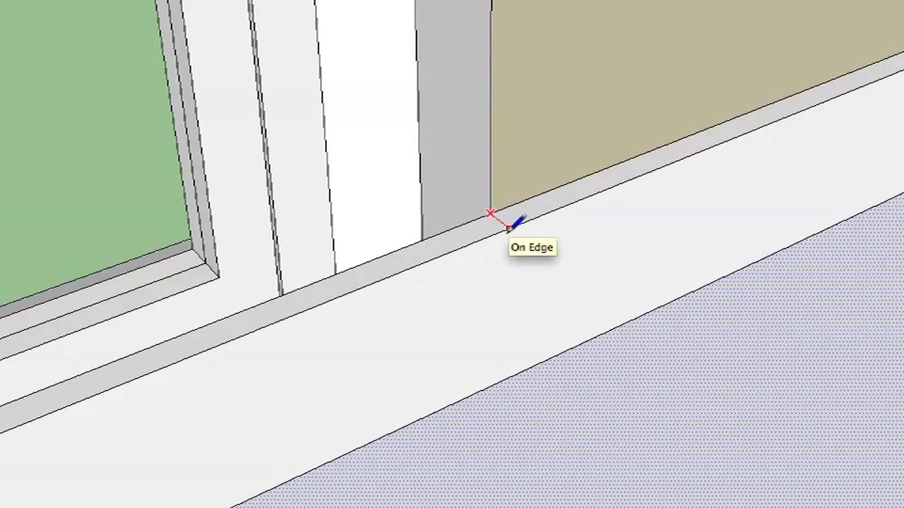
pyautogui.click(509, 230)
pyautogui.scroll(-3, 534, 287)
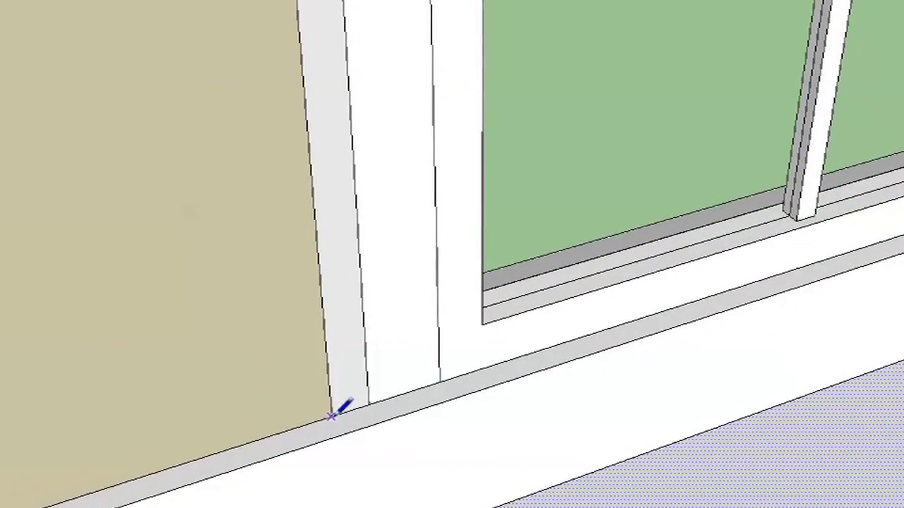
pyautogui.click(332, 417)
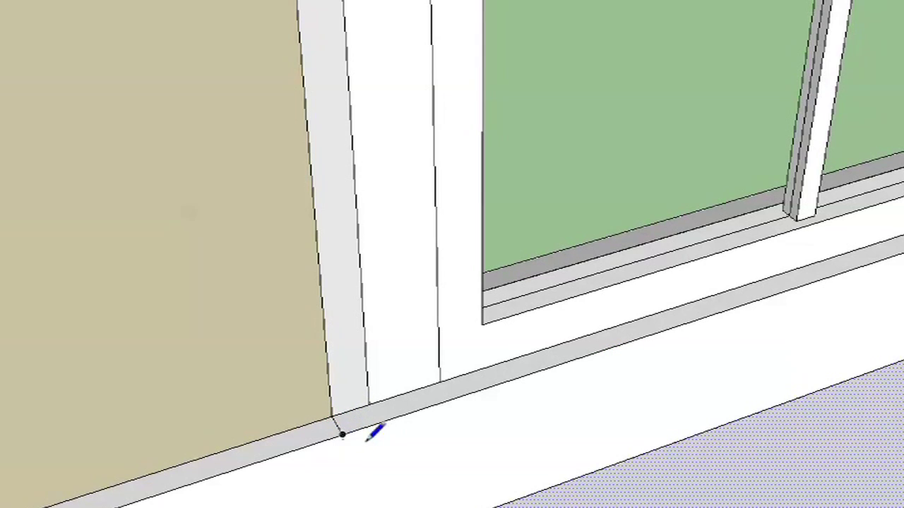
# - Push the backsplash section in front of the corner window down 3 inches to the countertop
pyautogui.press('p')
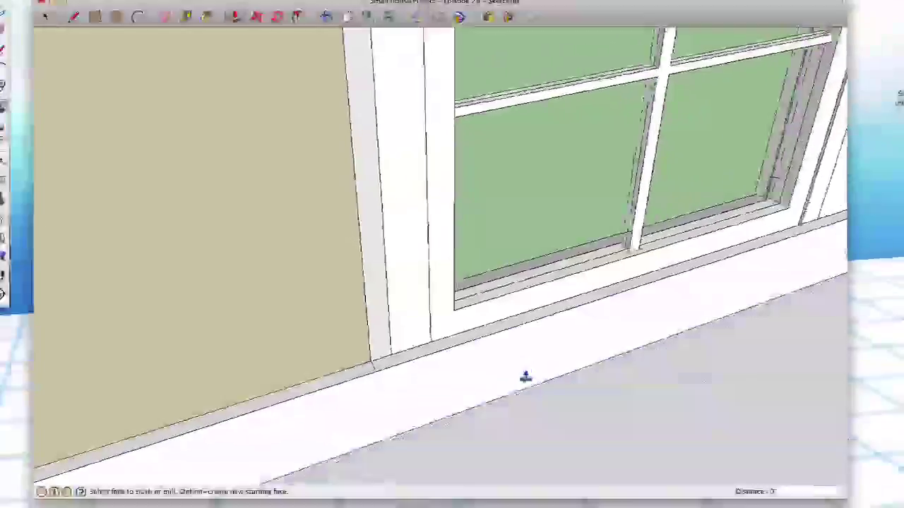
pyautogui.moveTo(530, 375)
pyautogui.mouseDown(button='middle')
pyautogui.moveTo(489, 393)
pyautogui.moveTo(496, 375)
pyautogui.moveTo(488, 302)
pyautogui.moveTo(468, 268)
pyautogui.mouseUp(button='middle')
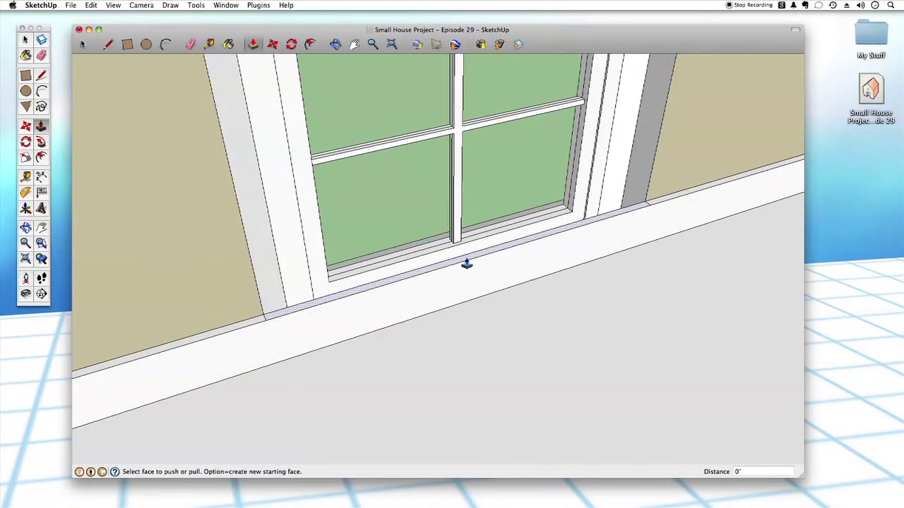
pyautogui.moveTo(465, 265); pyautogui.dragTo(480, 315)
pyautogui.click(495, 343)
pyautogui.scroll(-6, 497, 345)
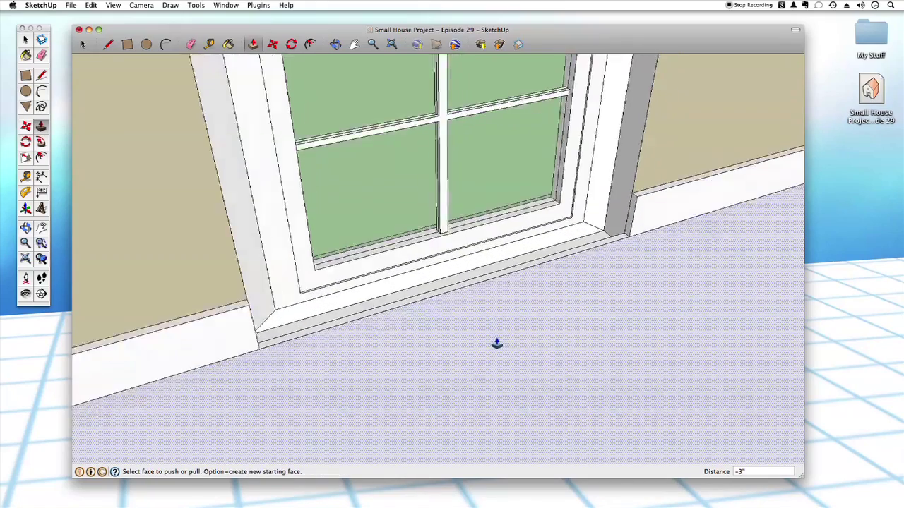
# - Delete the leftover edge on the countertop in front of the corner window
pyautogui.moveTo(497, 344); pyautogui.dragTo(367, 206, button='middle')
pyautogui.scroll(8, 462, 329)
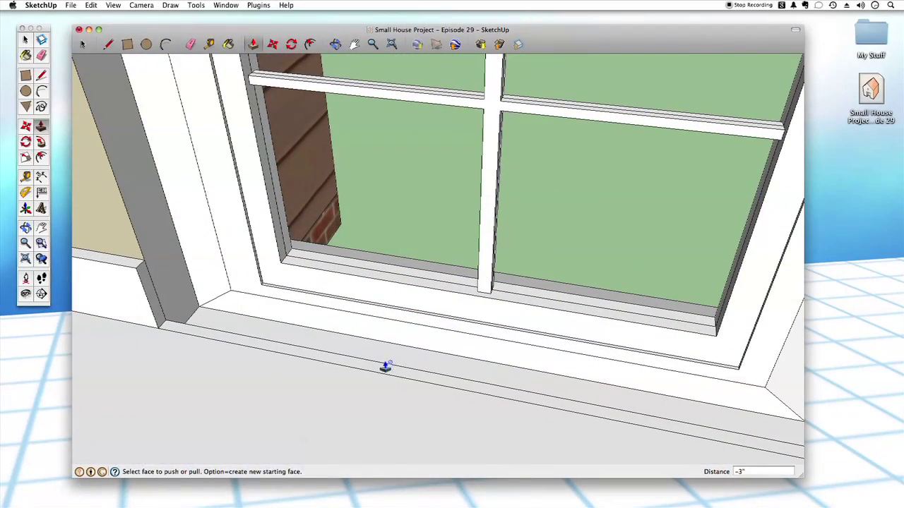
pyautogui.press('space')
pyautogui.click(386, 374)
pyautogui.press('Delete')
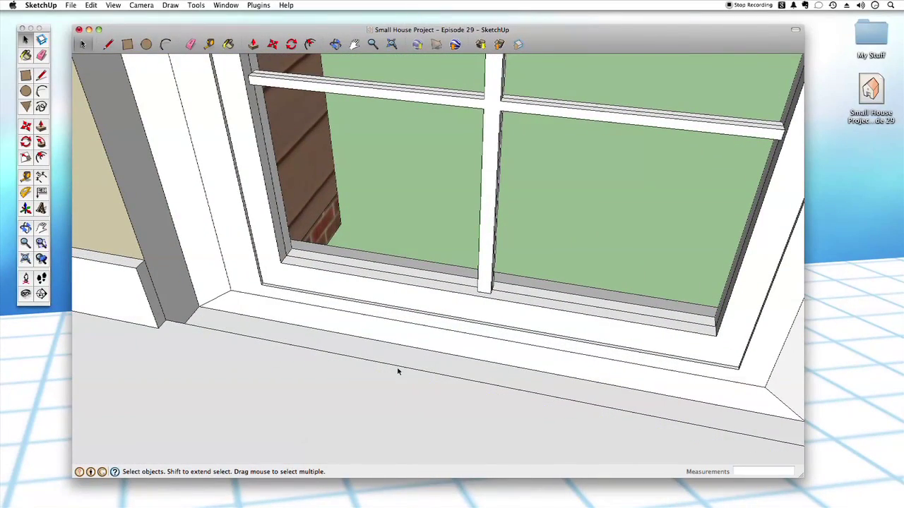
# - Draw short lines across the backsplash's top face at both sides of the second window, near the run's end
pyautogui.scroll(-10, 375, 308)
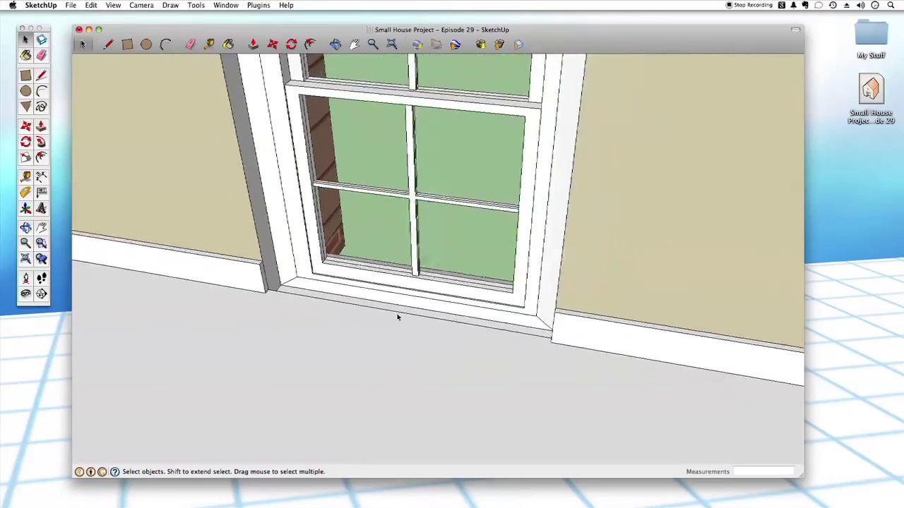
pyautogui.scroll(-4, 448, 301)
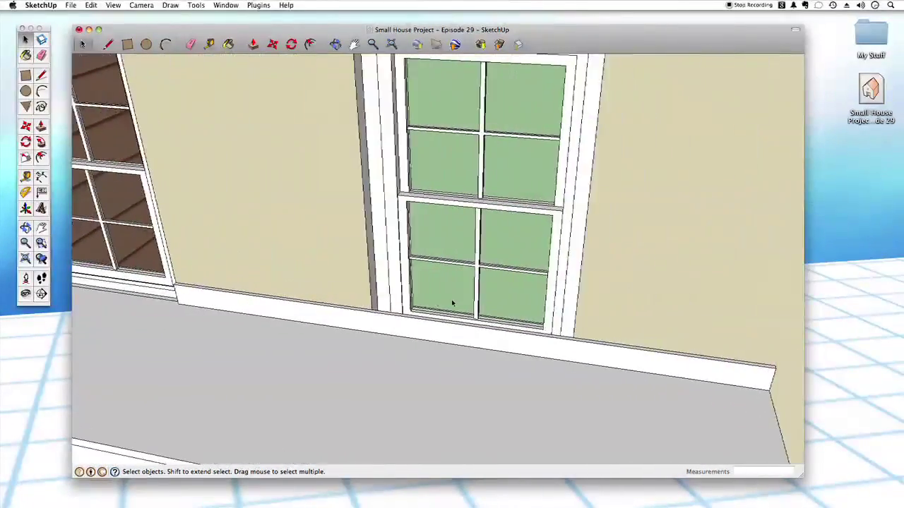
pyautogui.scroll(3, 454, 305)
pyautogui.press('l')
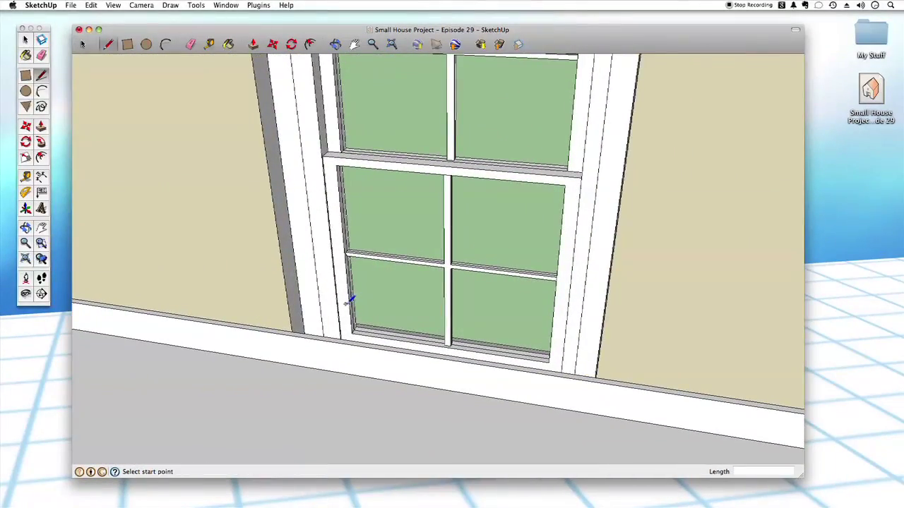
pyautogui.scroll(1, 346, 310)
pyautogui.scroll(3, 346, 311)
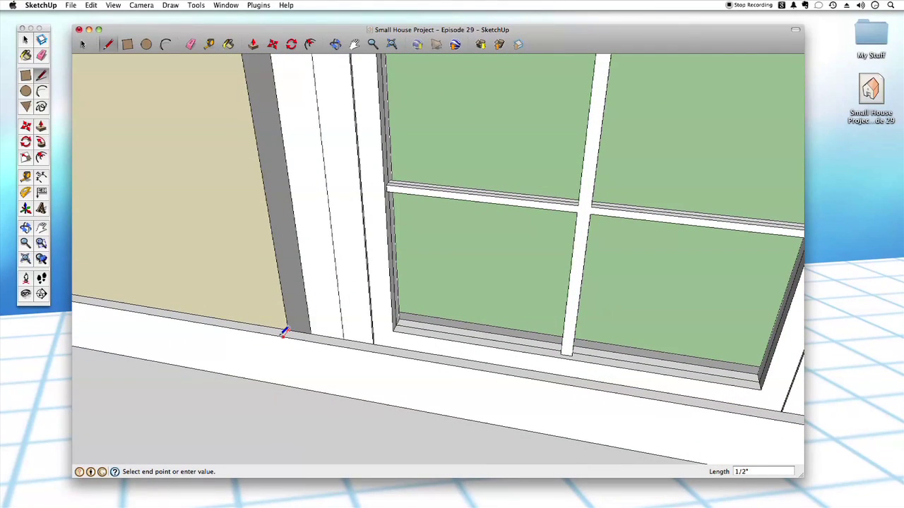
pyautogui.click(282, 336)
pyautogui.scroll(-3, 309, 326)
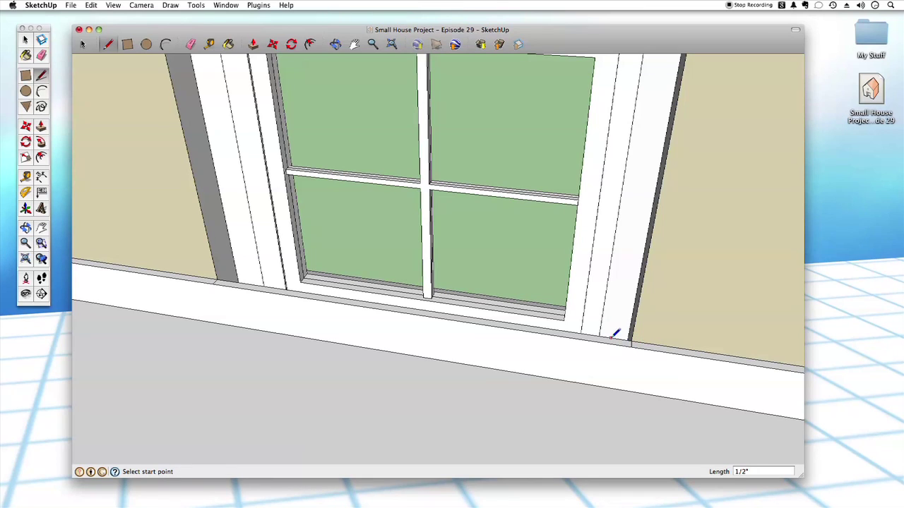
# - Push the backsplash section in front of the second window down to the countertop
pyautogui.press('p')
pyautogui.moveTo(613, 341); pyautogui.dragTo(577, 399)
pyautogui.moveTo(499, 405); pyautogui.dragTo(500, 397)
pyautogui.press('space')
# - Select all connected countertop and backsplash geometry and make it a group
pyautogui.scroll(-10, 512, 374)
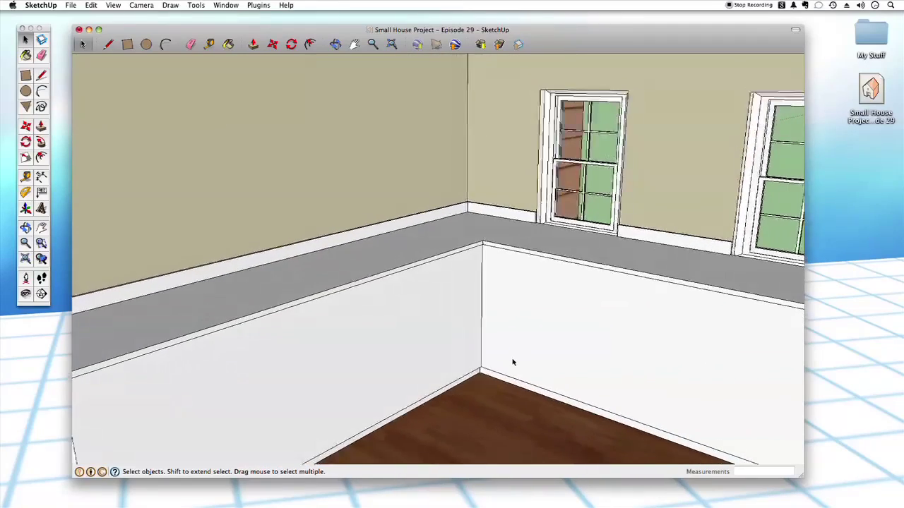
pyautogui.tripleClick(468, 260)
pyautogui.rightClick(468, 259)
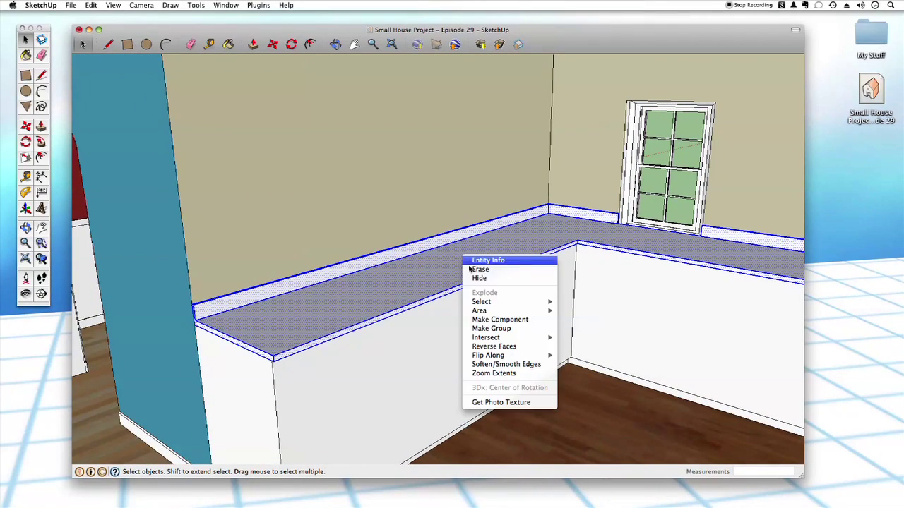
pyautogui.click(489, 328)
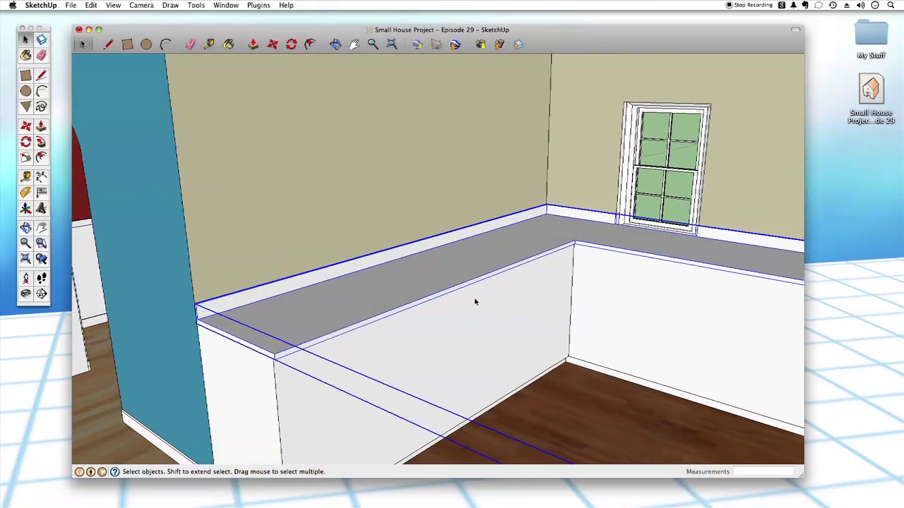
pyautogui.click(577, 83)
# - Place a vertical guide on the long cabinet front, measured from its end edge beside the blue wall, marking the first cabinet's width
pyautogui.moveTo(576, 83); pyautogui.dragTo(539, 328, button='middle')
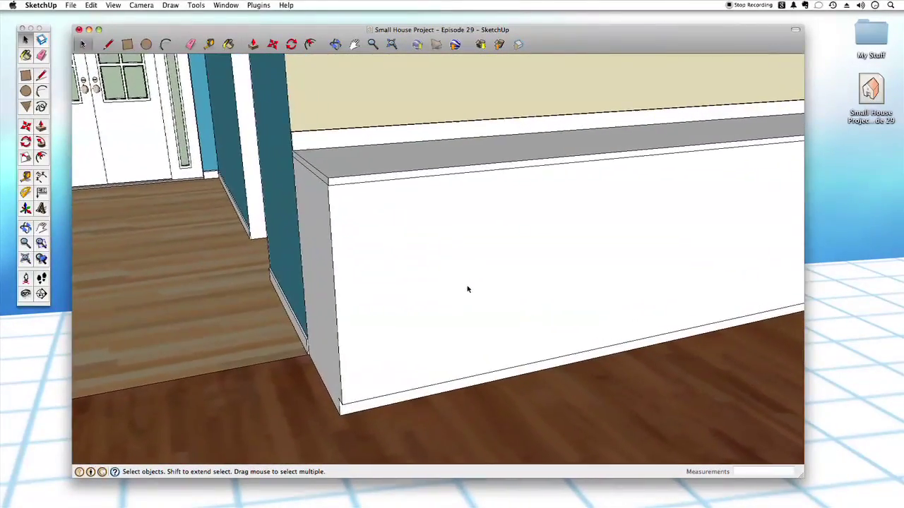
pyautogui.press('t')
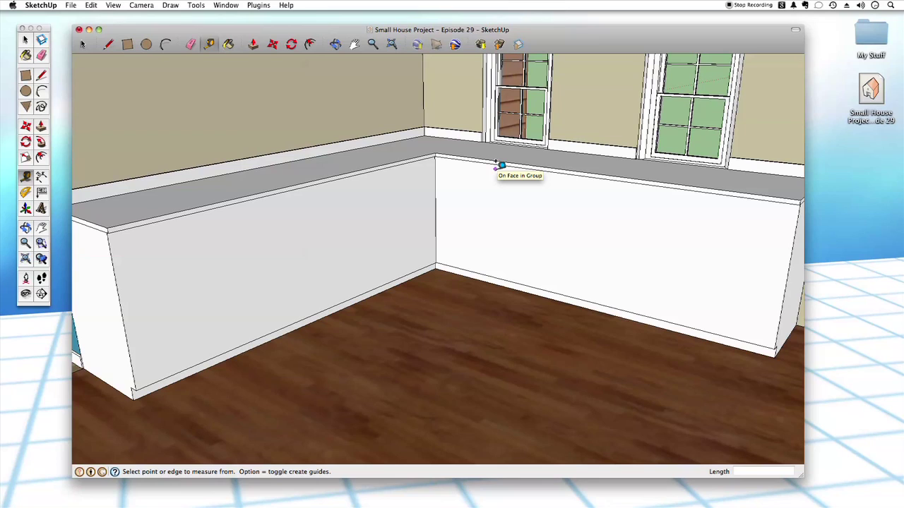
pyautogui.scroll(5, 284, 254)
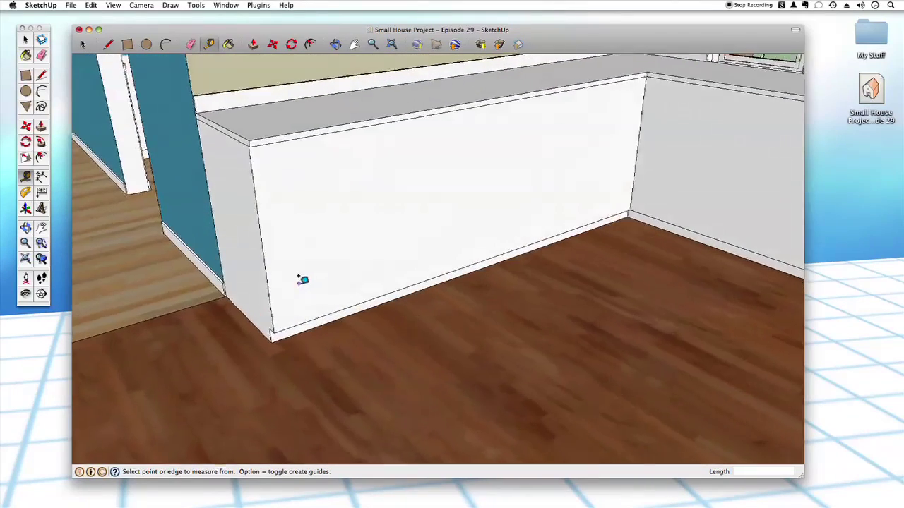
pyautogui.scroll(3, 300, 278)
pyautogui.click(299, 273)
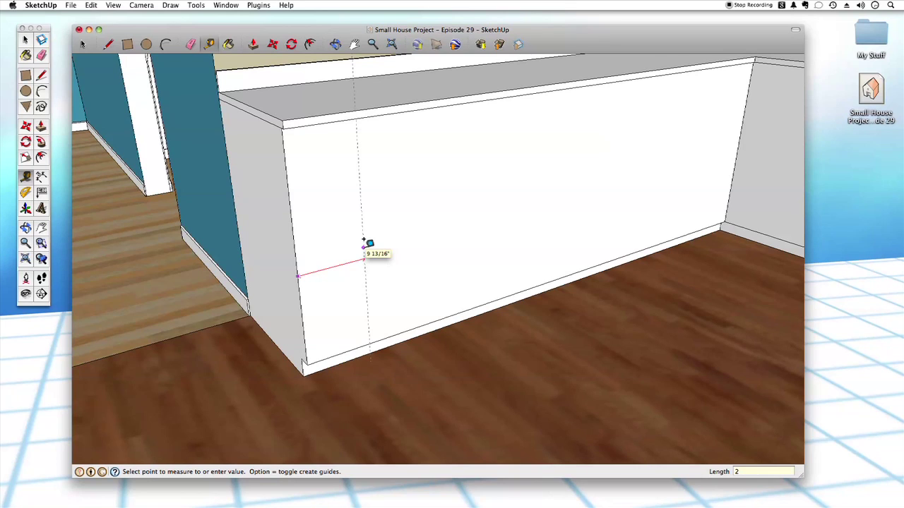
pyautogui.press('Return')
pyautogui.press('space')
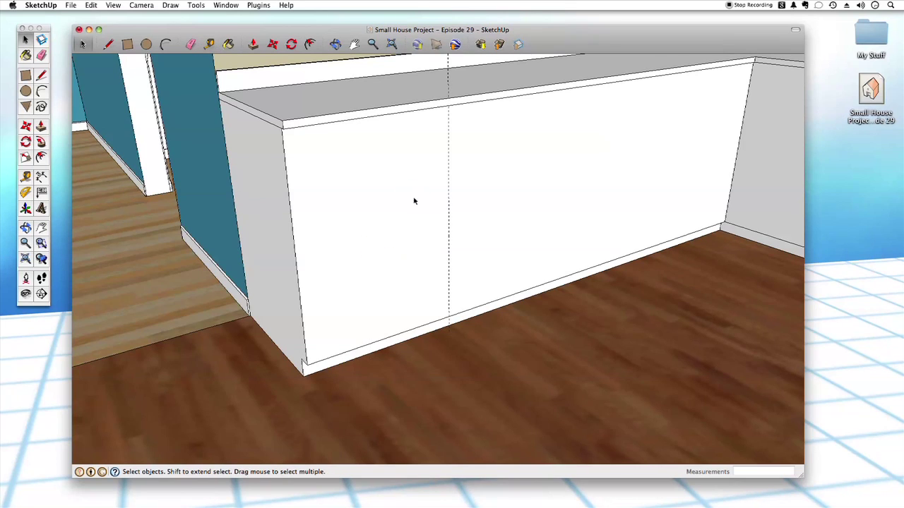
# - Place narrow offset guides just inside the cabinet front's end edge, above its bottom edge, and alongside the vertical width guide
pyautogui.moveTo(458, 291); pyautogui.dragTo(401, 278, button='middle')
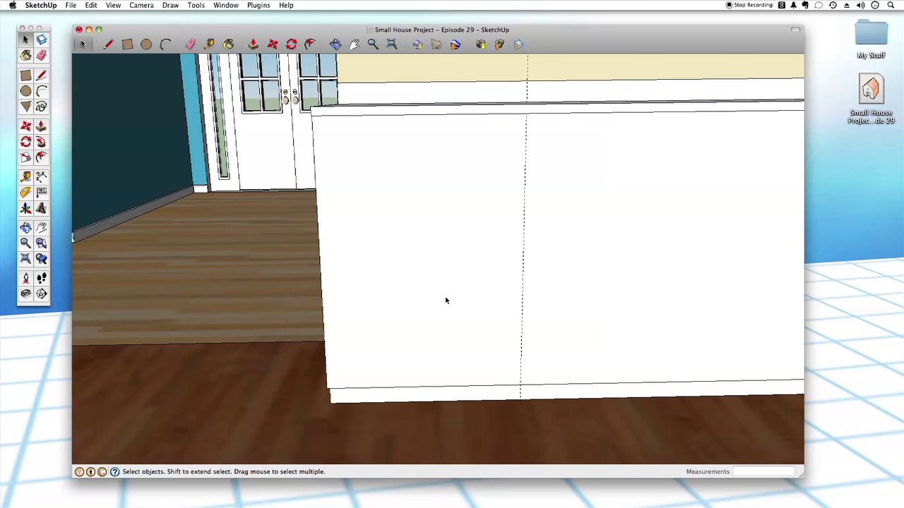
pyautogui.scroll(5, 443, 302)
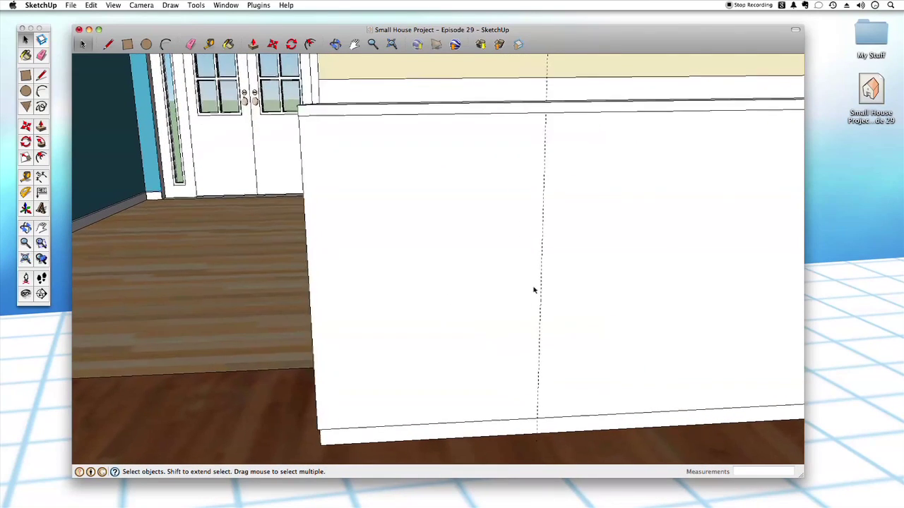
pyautogui.scroll(3, 347, 372)
pyautogui.scroll(1, 329, 411)
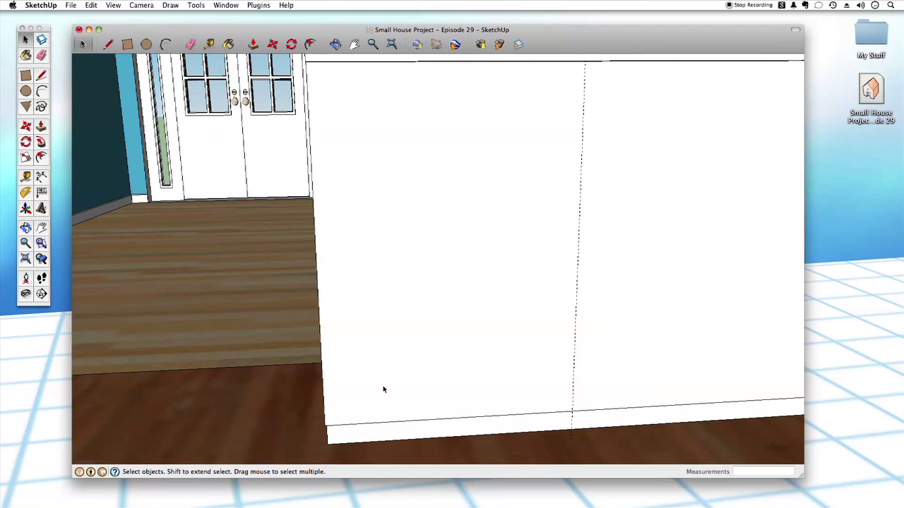
pyautogui.scroll(-3, 462, 315)
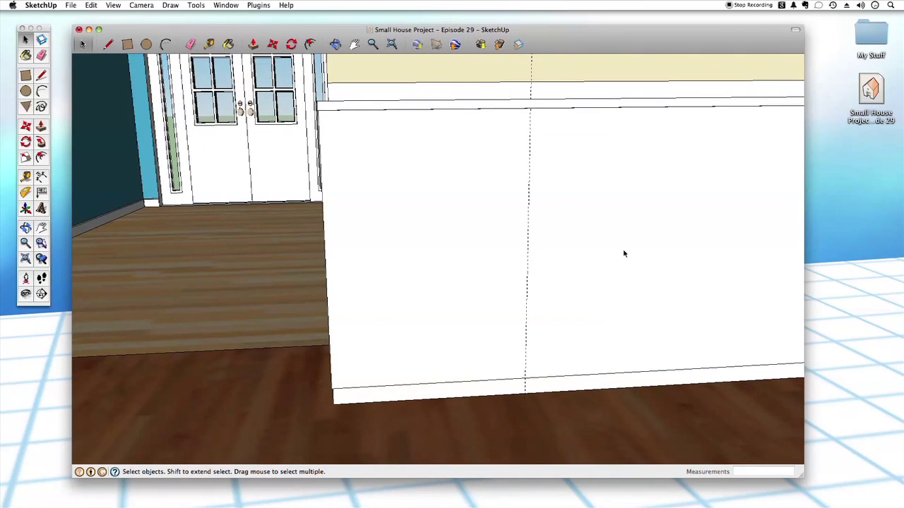
pyautogui.scroll(3, 382, 298)
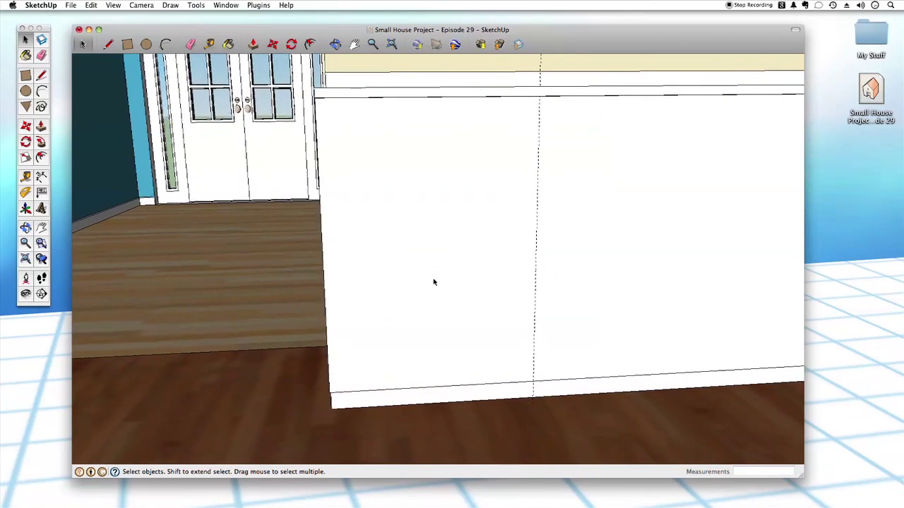
pyautogui.moveTo(436, 282); pyautogui.dragTo(421, 282, button='middle')
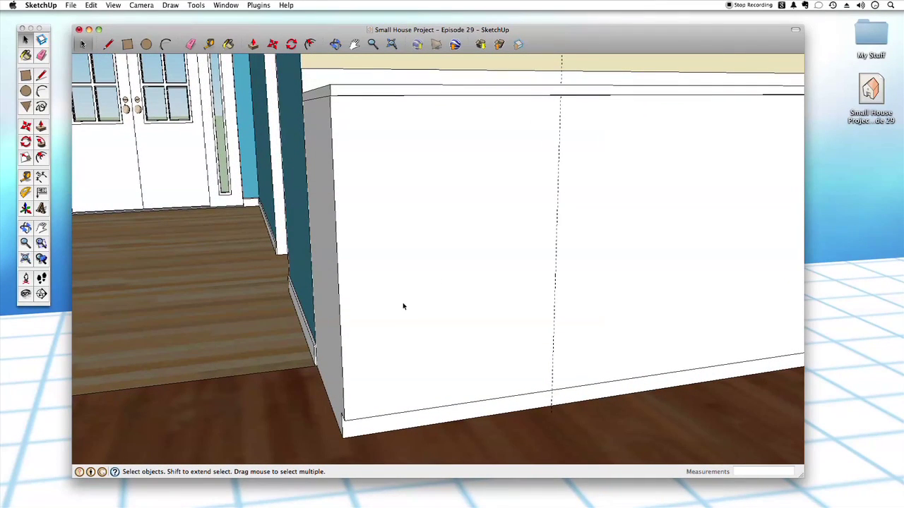
pyautogui.press('t')
pyautogui.click(341, 297)
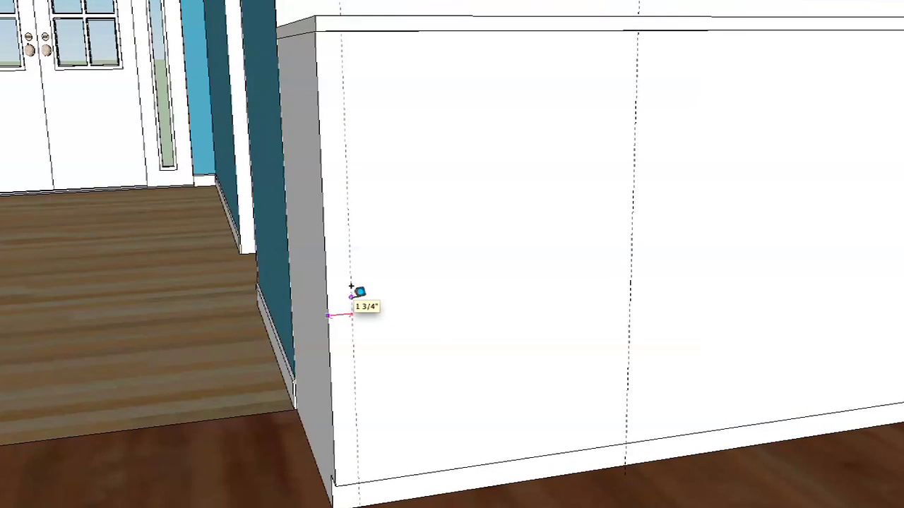
pyautogui.click(351, 286)
pyautogui.click(492, 462)
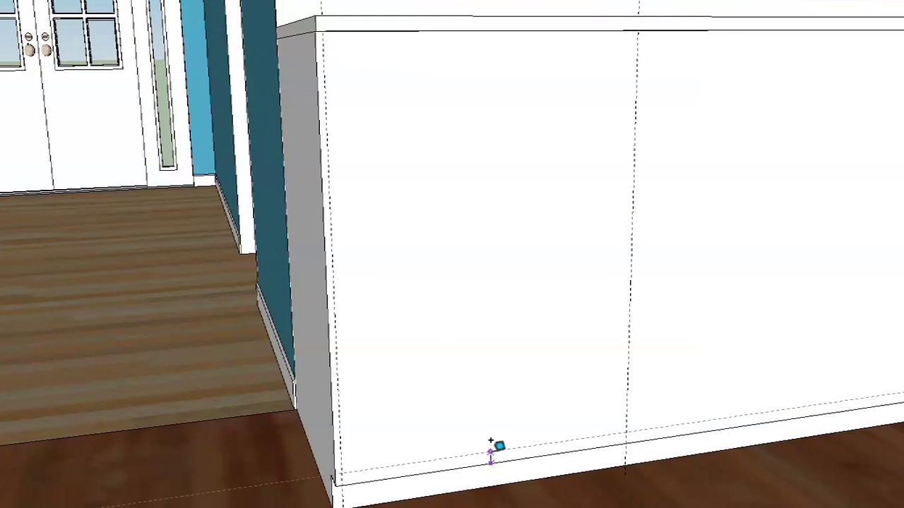
pyautogui.click(490, 442)
pyautogui.click(635, 77)
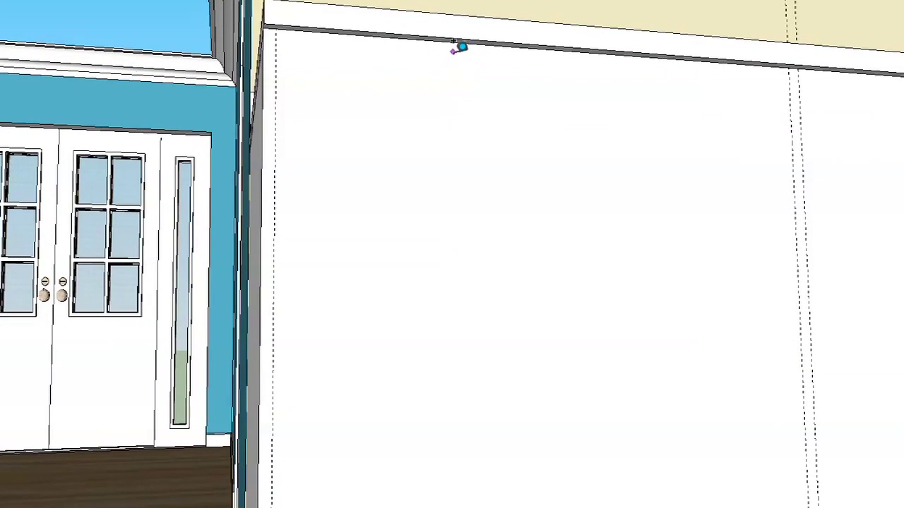
# - Add a horizontal guide 0.5" below the countertop and a second one about 4 5/16" beneath it for the drawer front
pyautogui.click(457, 42)
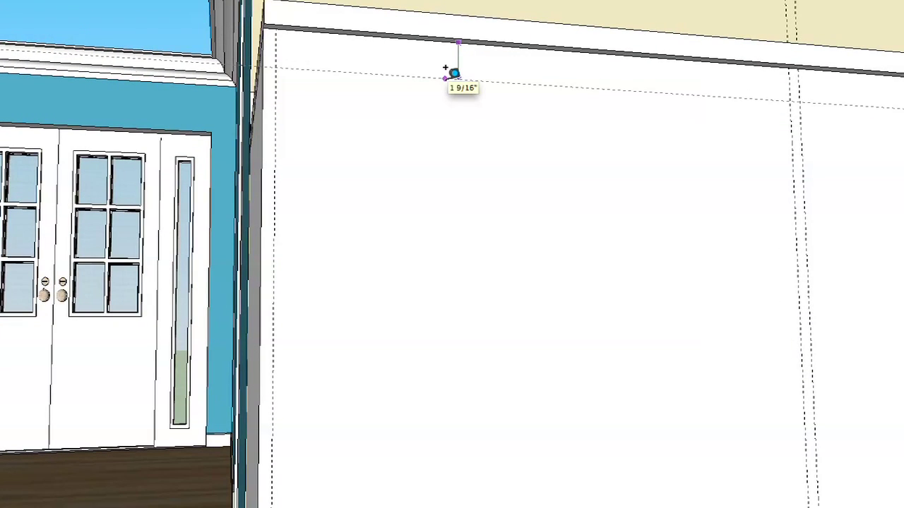
pyautogui.write('.5')
pyautogui.press('Return')
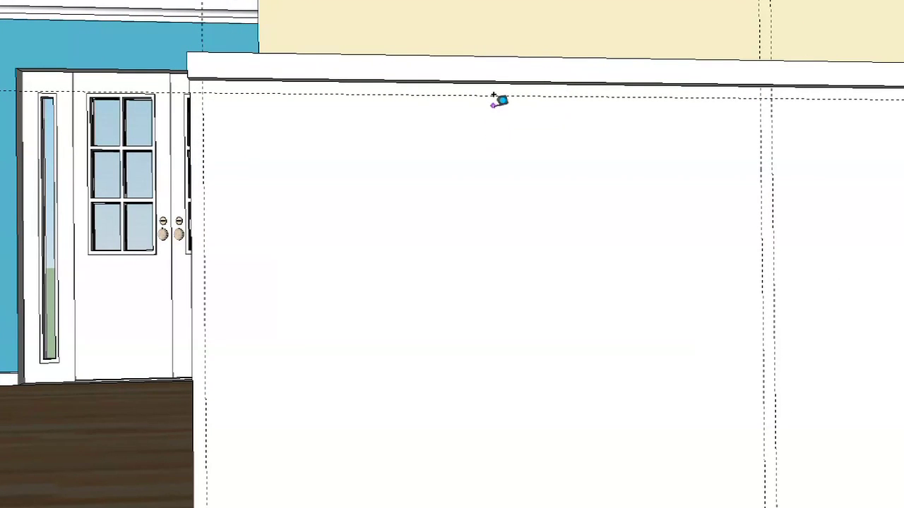
pyautogui.click(497, 91)
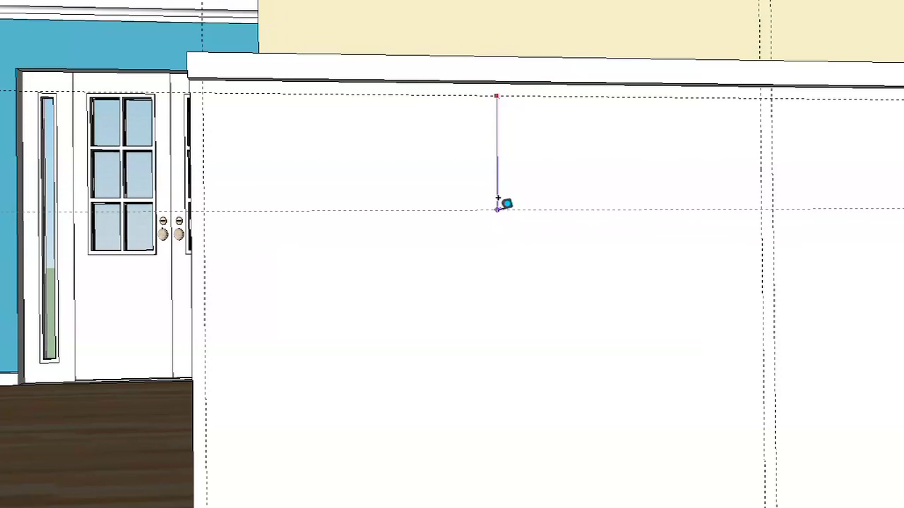
pyautogui.click(479, 191)
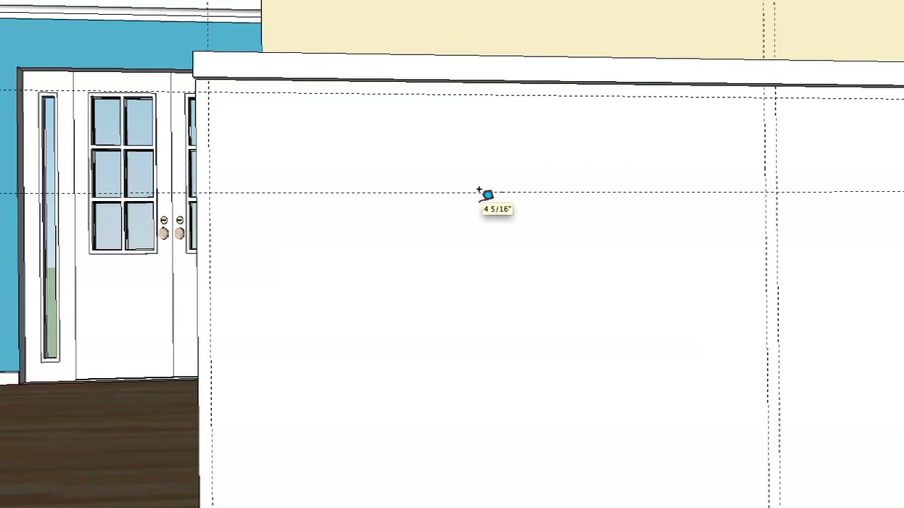
# - Draw the drawer front rectangle between the guide intersections directly below the countertop
pyautogui.moveTo(514, 289); pyautogui.dragTo(468, 209, button='middle')
pyautogui.press('space')
pyautogui.click(444, 270)
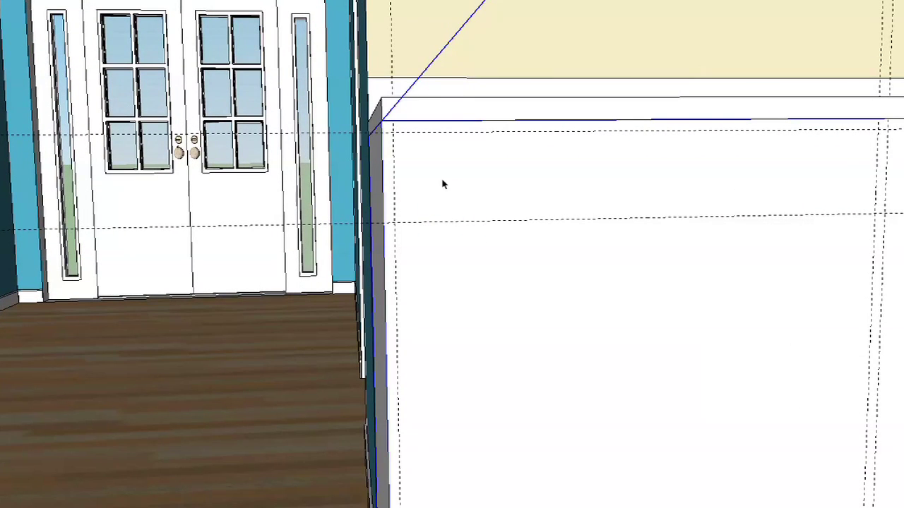
pyautogui.press('l')
pyautogui.click(393, 132)
pyautogui.keyDown('shift'); pyautogui.moveTo(756, 195); pyautogui.dragTo(673, 191, button='middle'); pyautogui.keyUp('shift')
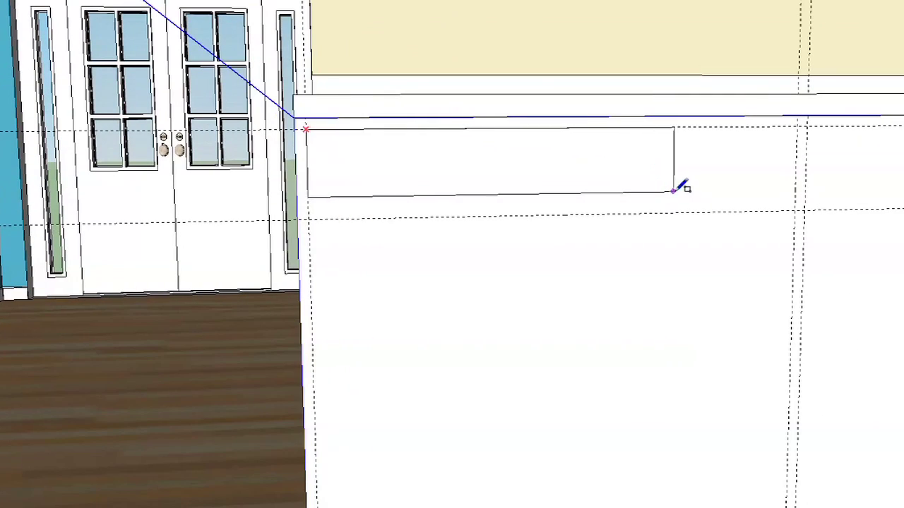
pyautogui.click(795, 210)
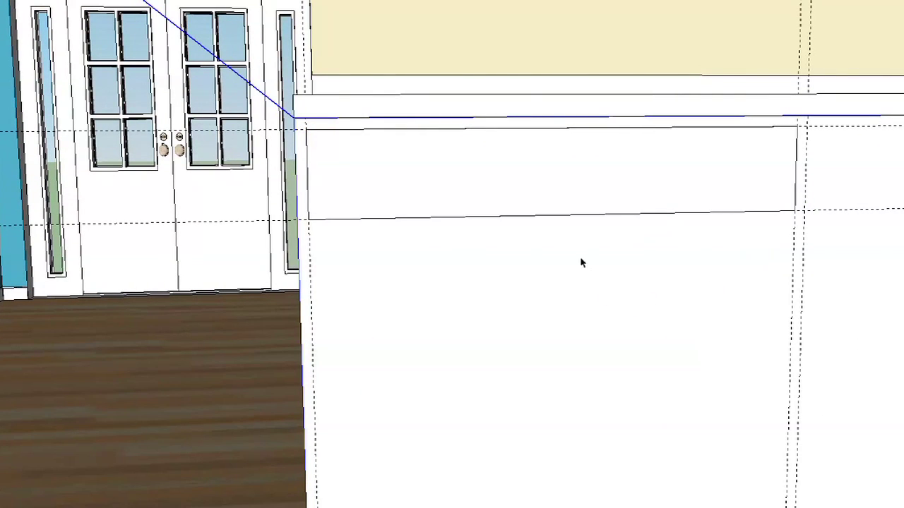
# - Place a horizontal guide slightly below the drawer rectangle's bottom edge to set the gap above the door
pyautogui.click(558, 196)
pyautogui.scroll(3, 558, 195)
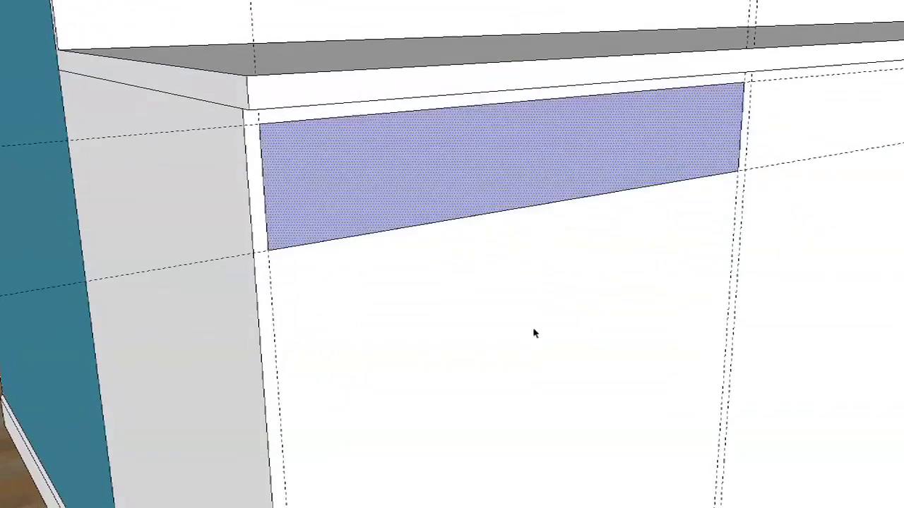
pyautogui.hotkey('shift', 'r')
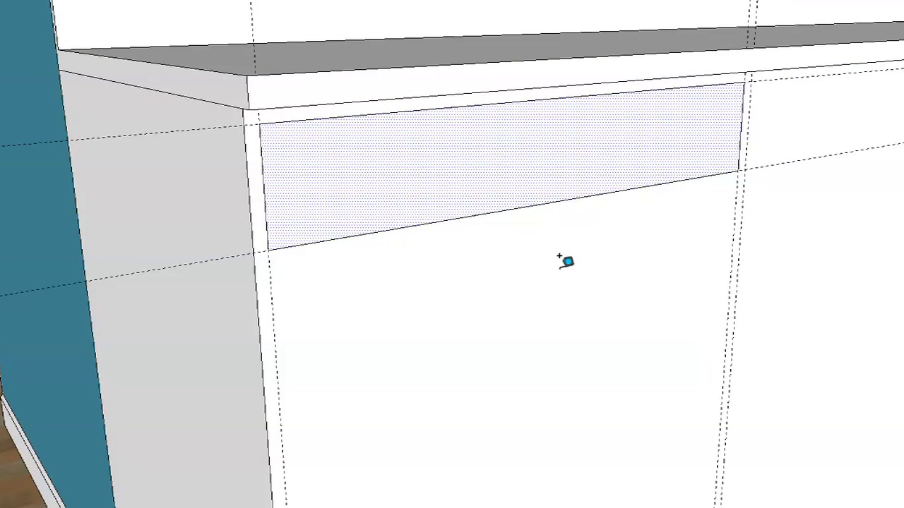
pyautogui.click(558, 207)
pyautogui.press('space')
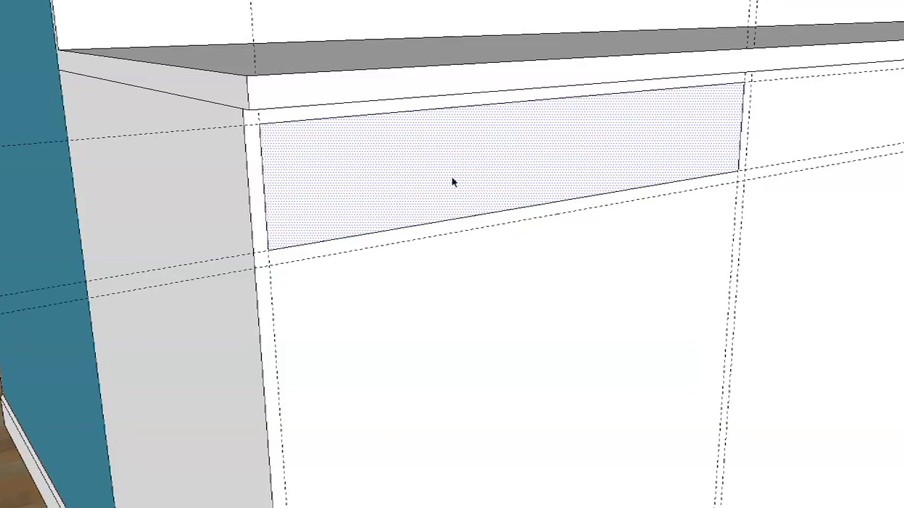
# - Draw the door rectangle below the drawer, from the upper guide intersection at the cabinet's end to the diagonally opposite one near the base
pyautogui.scroll(-4, 418, 194)
pyautogui.scroll(-2, 448, 238)
pyautogui.scroll(4, 446, 238)
pyautogui.press('l')
pyautogui.click(367, 141)
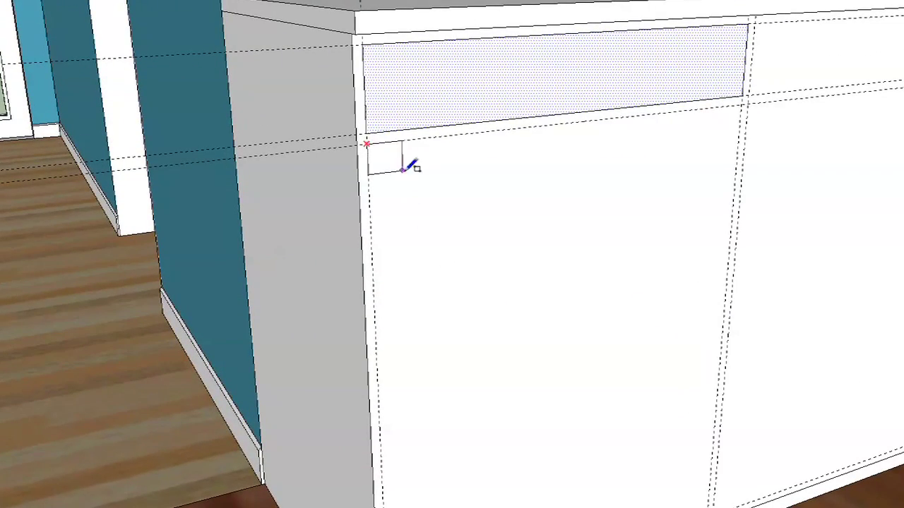
pyautogui.scroll(5, 446, 202)
pyautogui.scroll(-3, 416, 238)
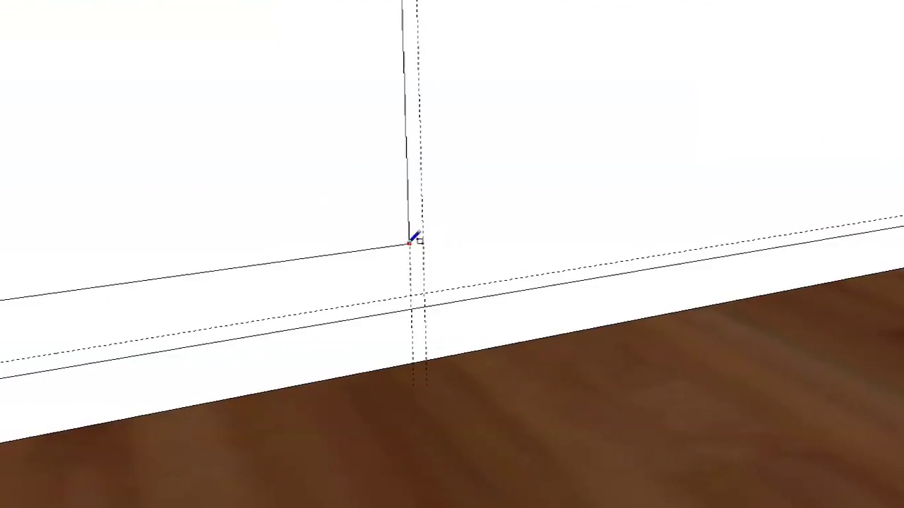
pyautogui.scroll(-6, 416, 290)
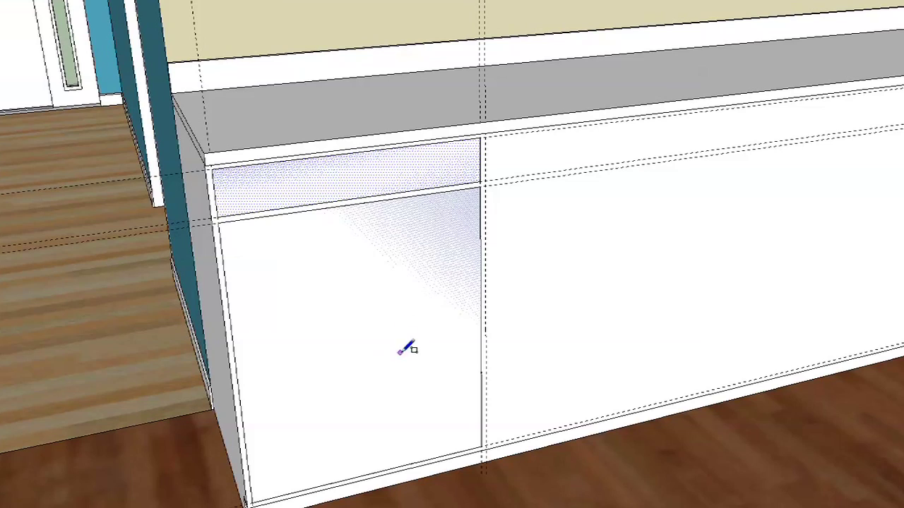
pyautogui.press('space')
# - Delete all guides from the model
pyautogui.moveTo(516, 150); pyautogui.dragTo(445, 83, button='middle')
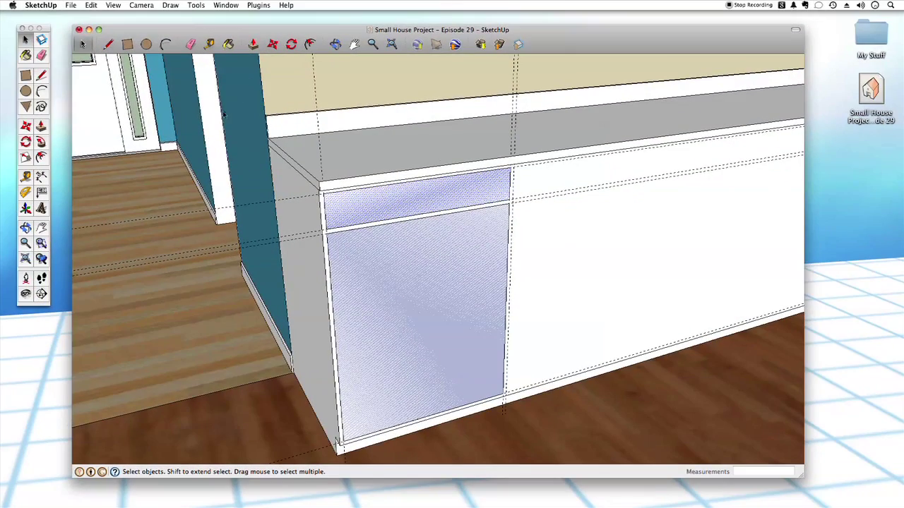
pyautogui.click(94, 6)
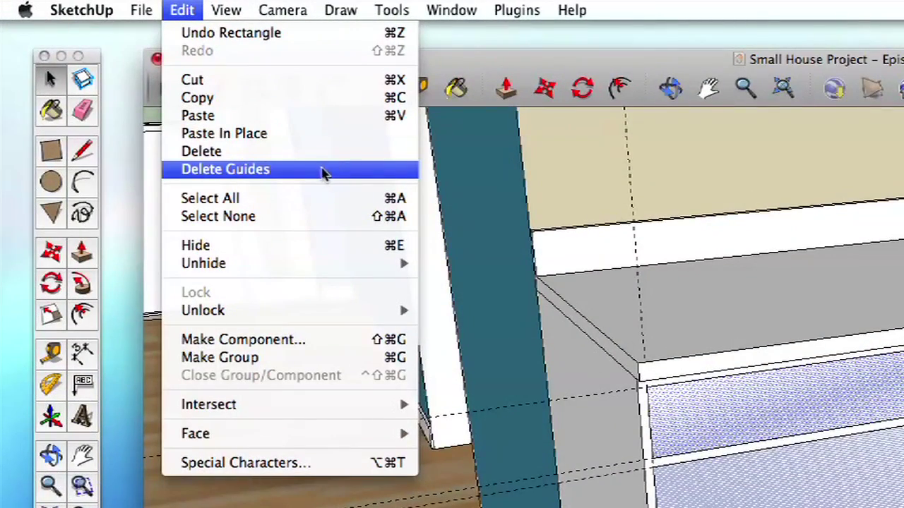
pyautogui.click(315, 175)
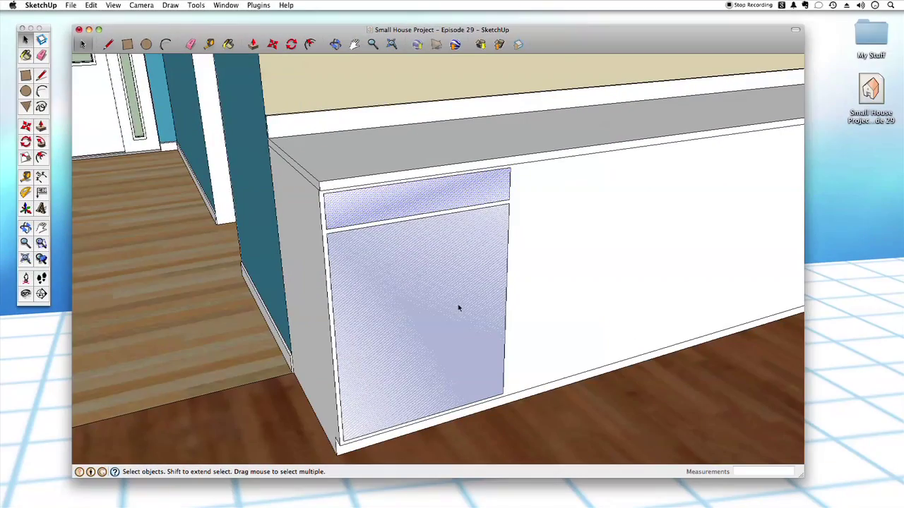
# - Push/Pull the drawer front rectangle outward by 1/2"
pyautogui.scroll(5, 461, 266)
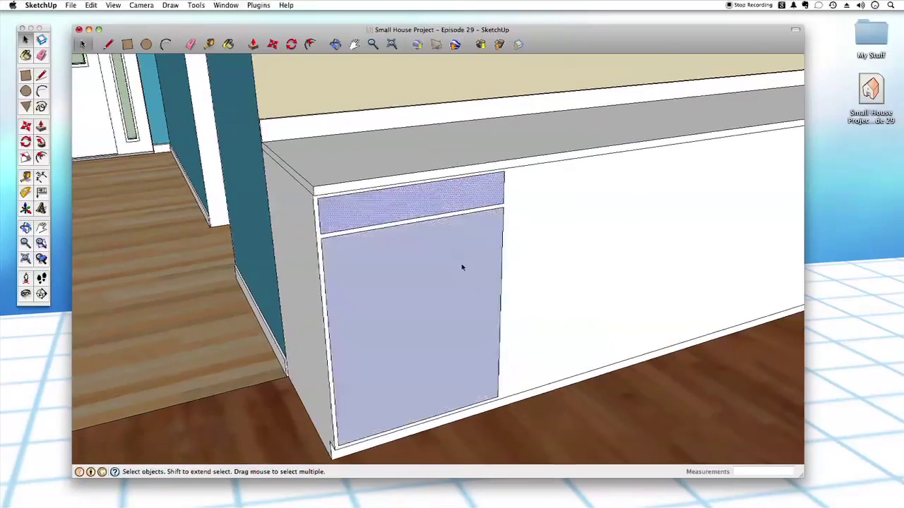
pyautogui.keyDown('shift'); pyautogui.click(457, 266); pyautogui.keyUp('shift')
pyautogui.moveTo(457, 267); pyautogui.dragTo(442, 219, button='middle')
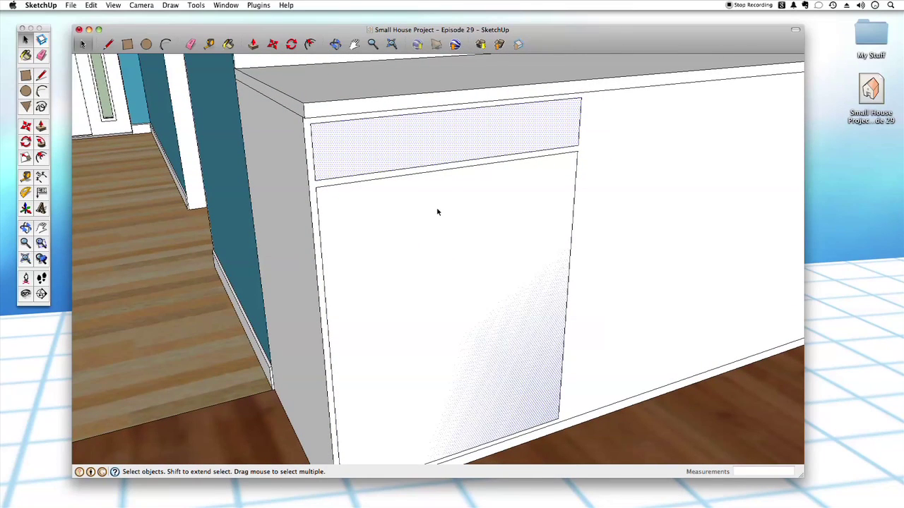
pyautogui.press('p')
pyautogui.click(404, 157)
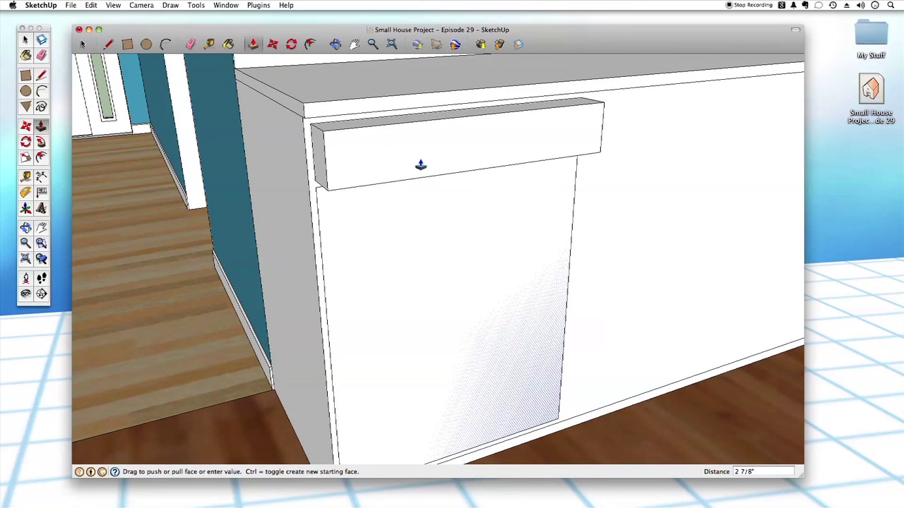
pyautogui.press('Return')
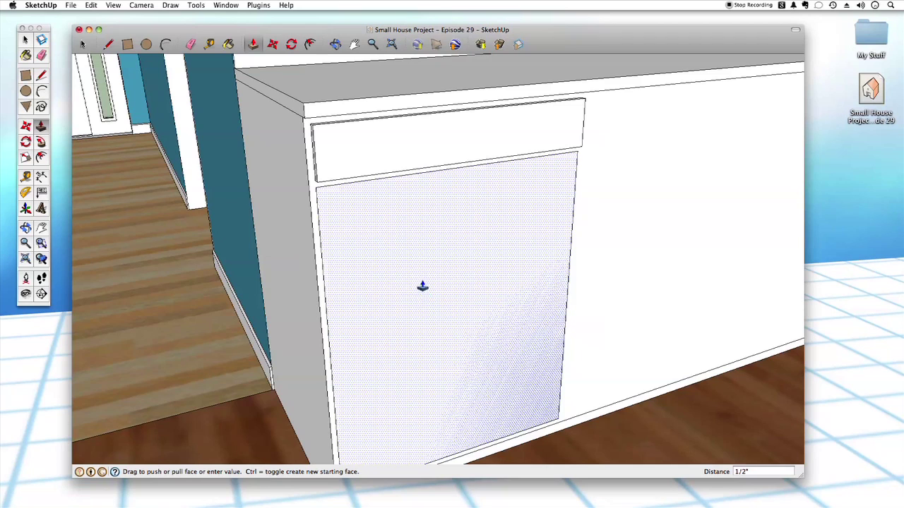
# - Pull the door rectangle out level with the drawer front's face
pyautogui.click(423, 288)
pyautogui.click(440, 173)
pyautogui.press('space')
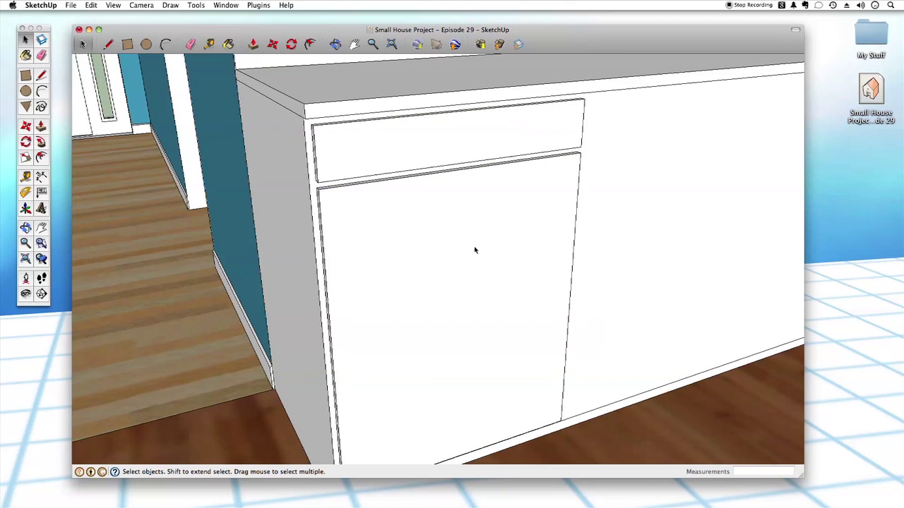
pyautogui.scroll(-3, 474, 256)
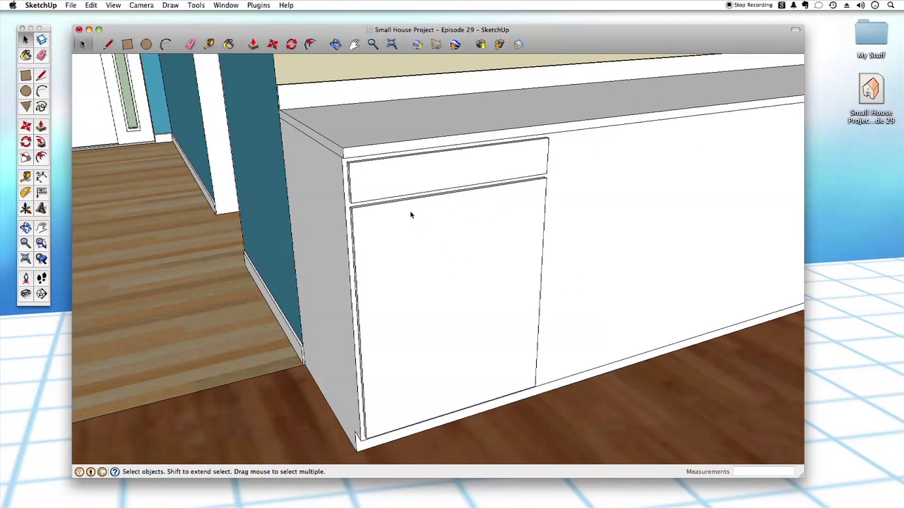
pyautogui.scroll(-1, 426, 195)
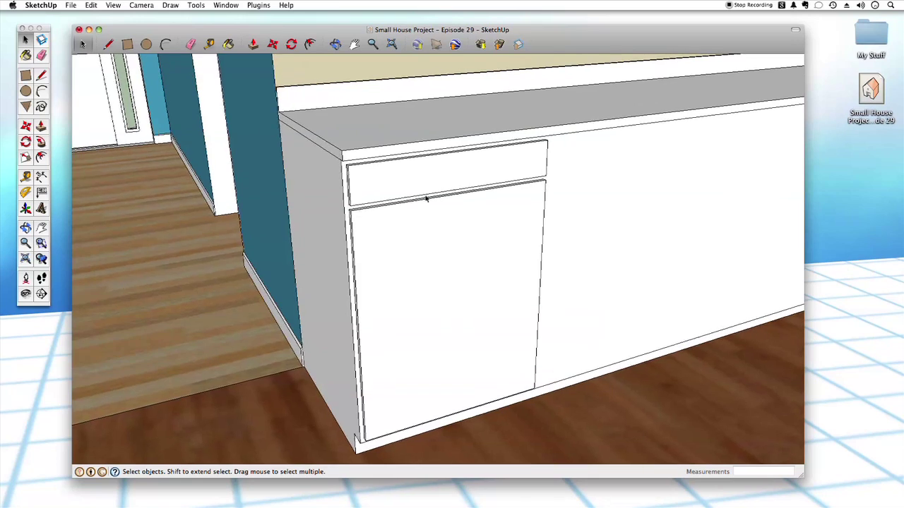
pyautogui.scroll(3, 444, 229)
pyautogui.scroll(-3, 494, 329)
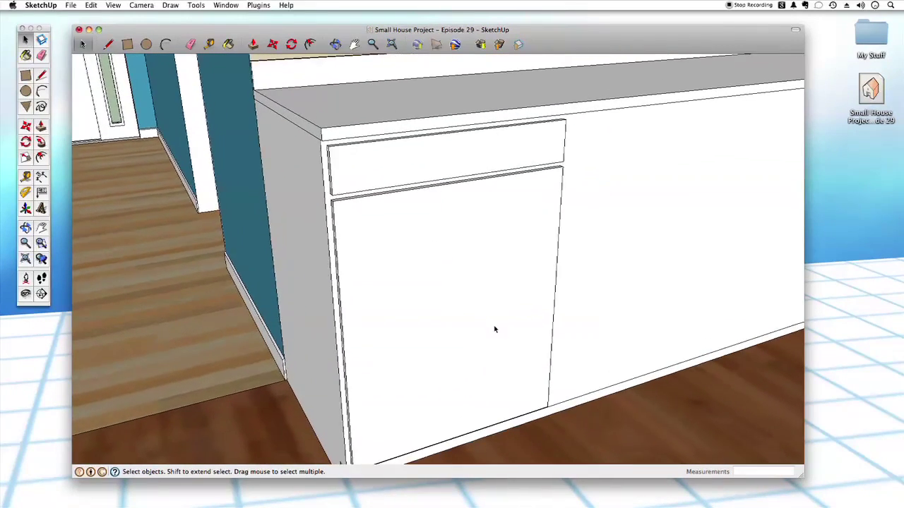
pyautogui.scroll(4, 494, 329)
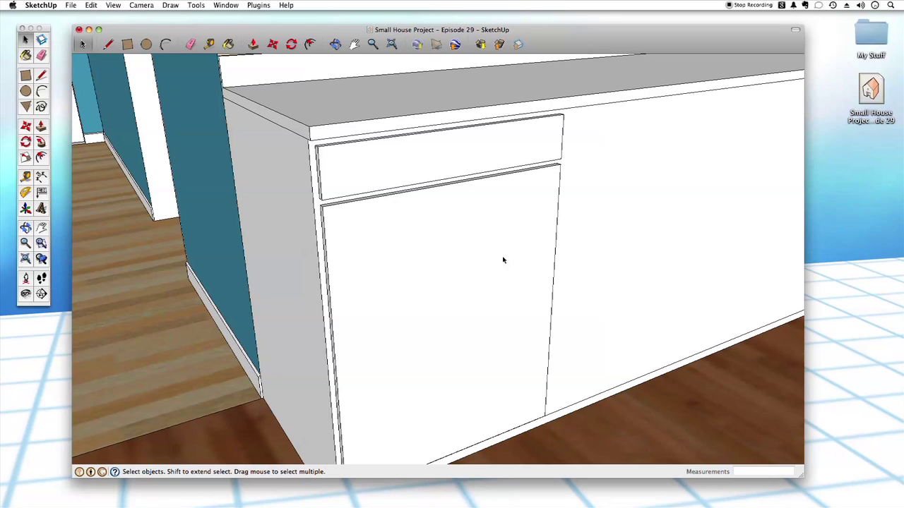
pyautogui.moveTo(506, 353); pyautogui.dragTo(510, 343, button='middle')
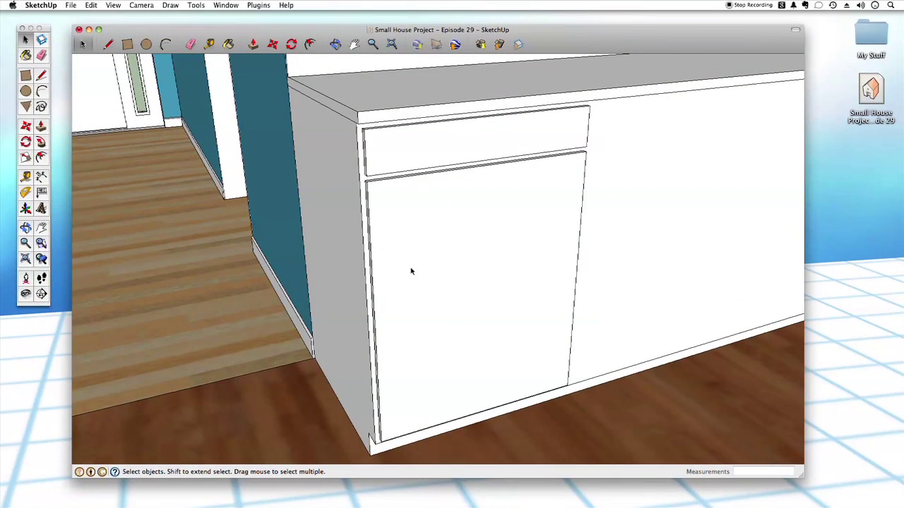
# - Try offsetting the door face's outline inward by about 6 1/8"
pyautogui.click(519, 308)
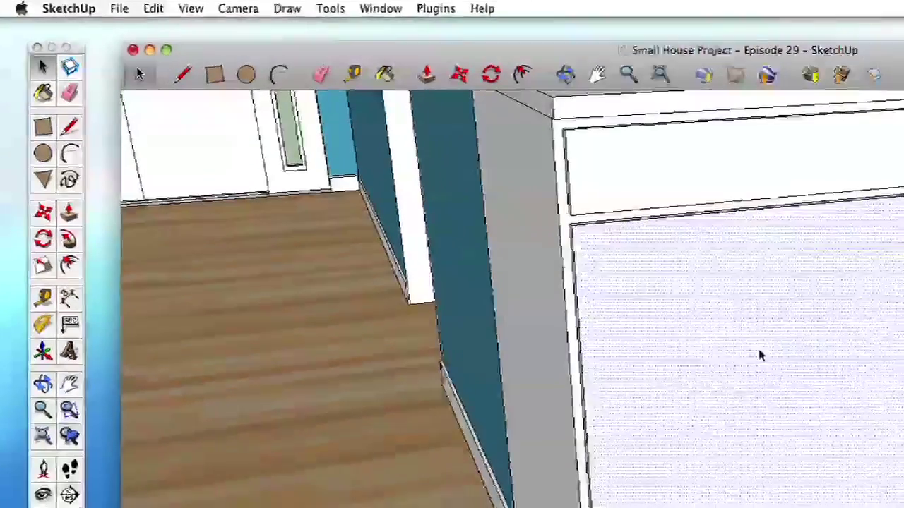
pyautogui.press('f')
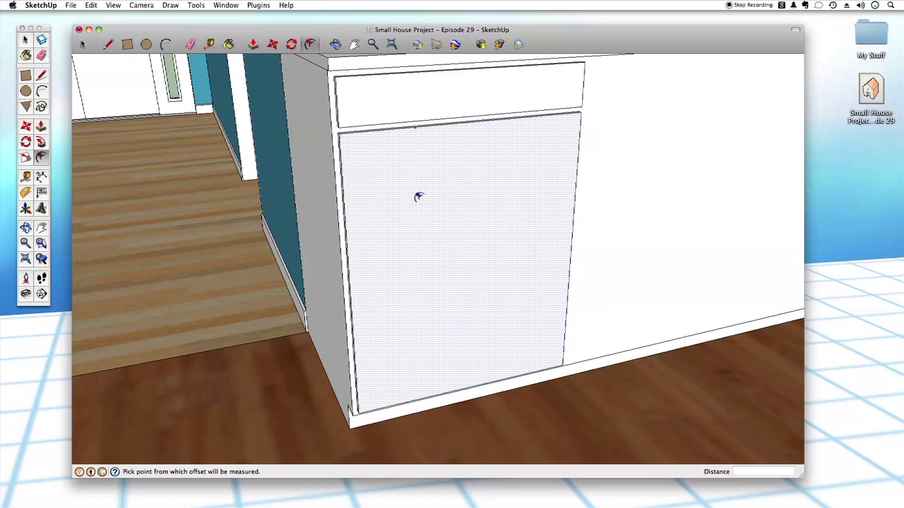
pyautogui.click(376, 209)
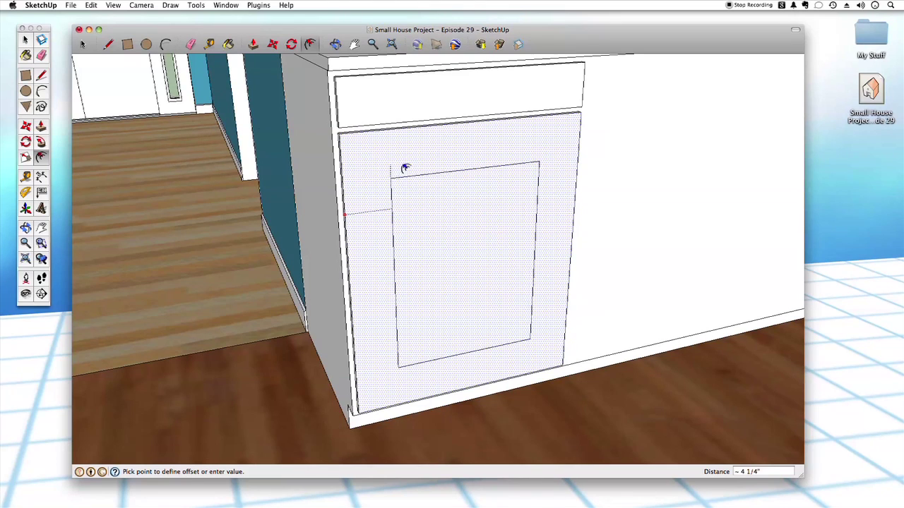
pyautogui.click(415, 172)
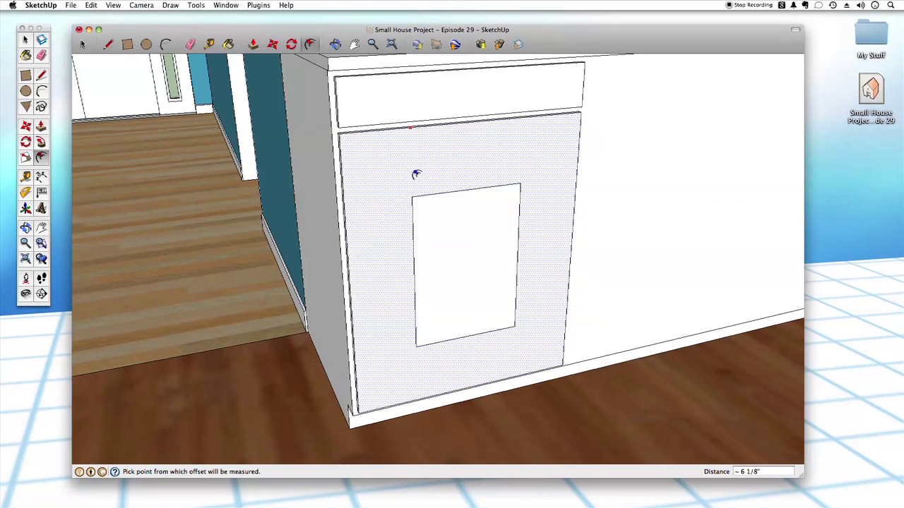
pyautogui.press('space')
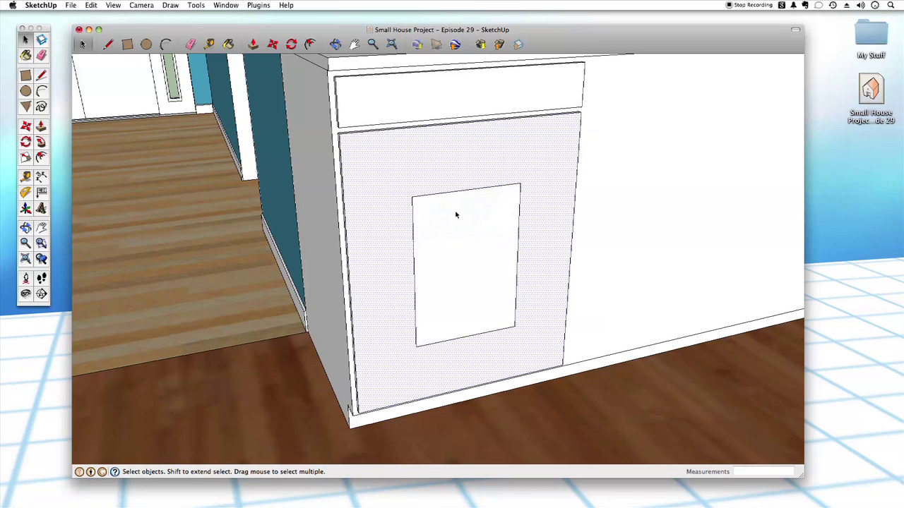
pyautogui.press('super+z')
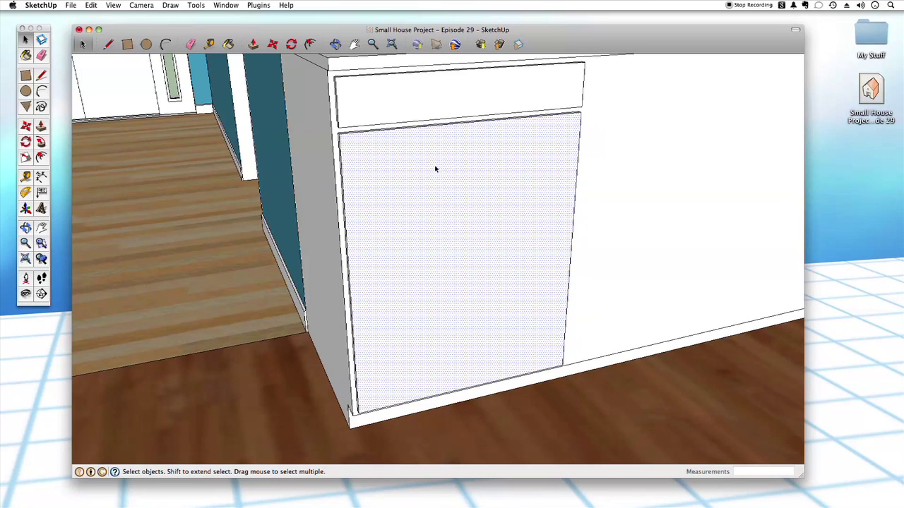
# - Offset the outline of the door face inward by 3"
pyautogui.press('f')
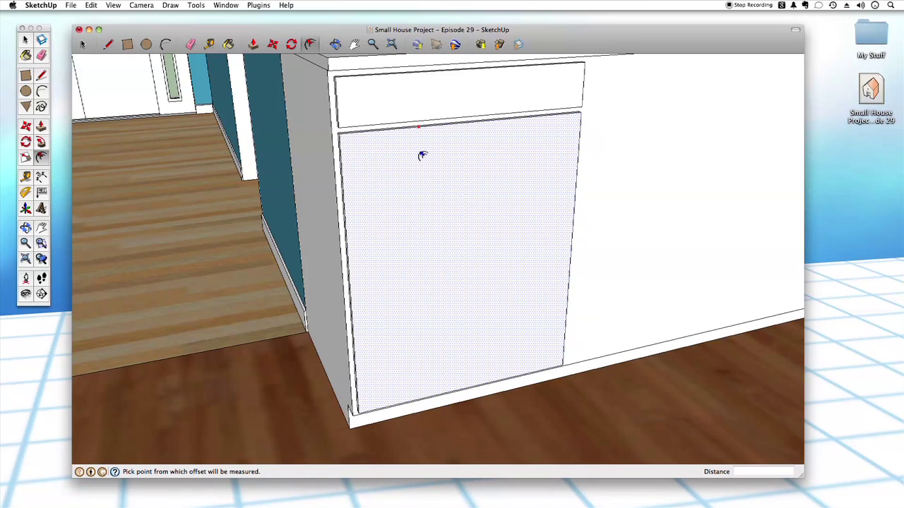
pyautogui.click(422, 153)
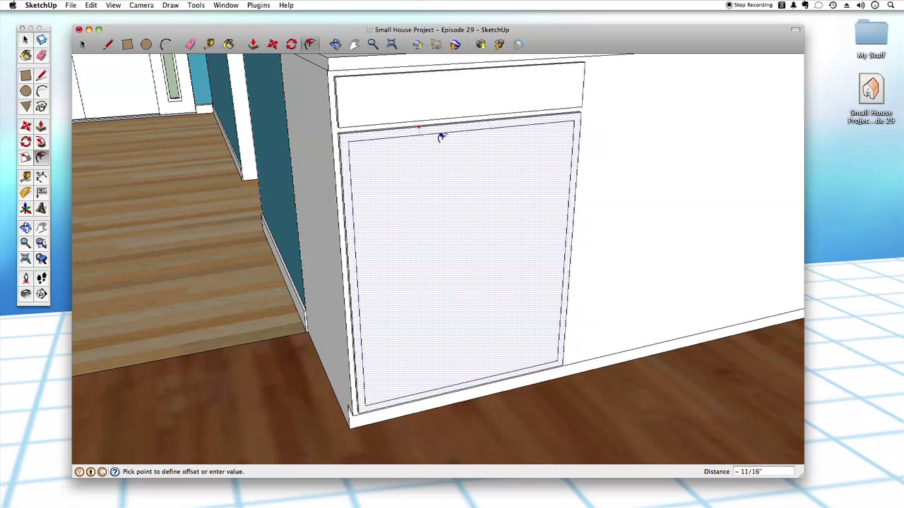
pyautogui.write('3')
pyautogui.press('Return')
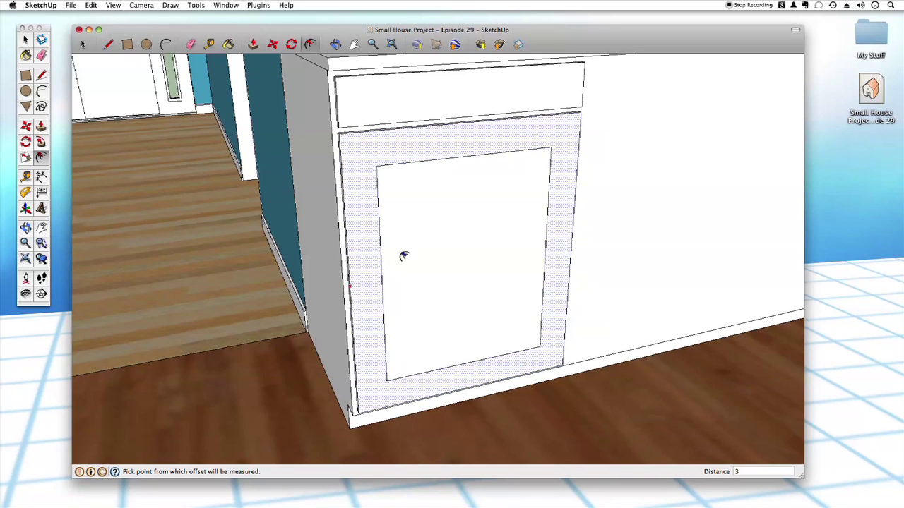
# - Offset the inner rectangle on the door inward by another 3" to form a smaller centre panel
pyautogui.press('space')
pyautogui.click(425, 207)
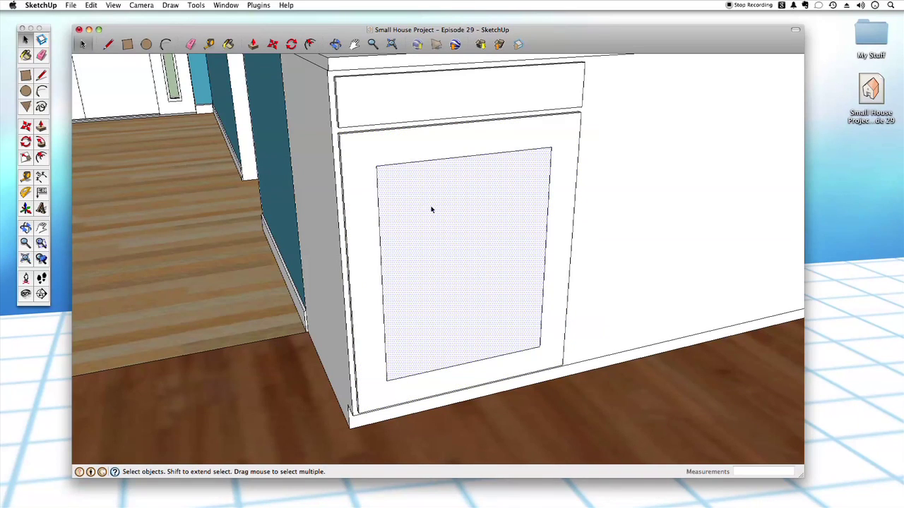
pyautogui.press('f')
pyautogui.click(426, 191)
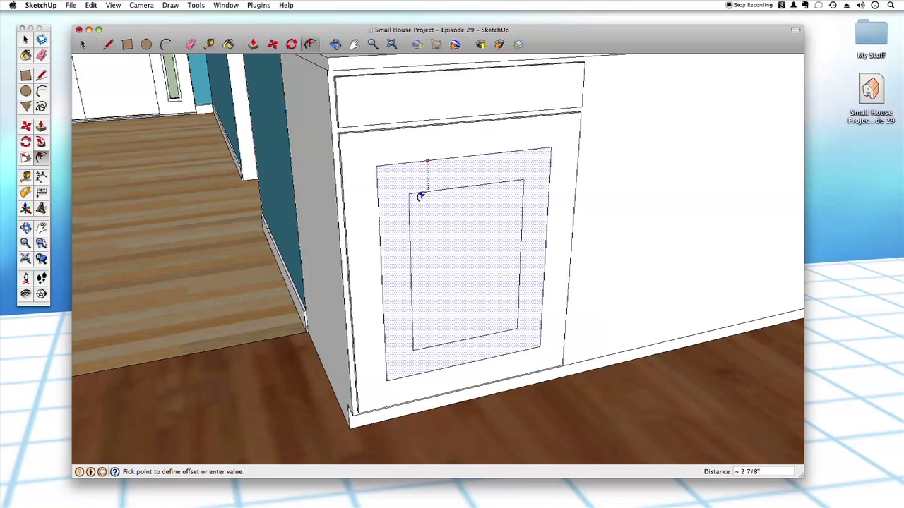
pyautogui.click(420, 196)
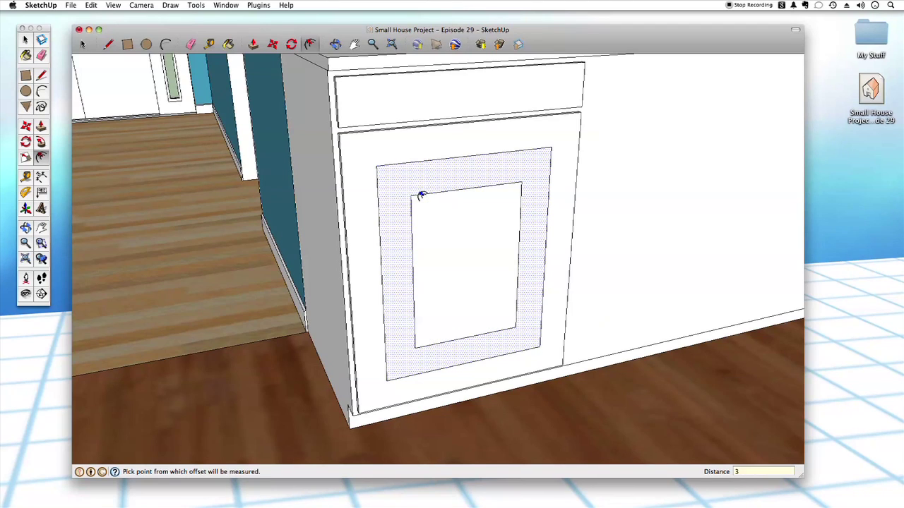
pyautogui.press('space')
# - Push/Pull the ring between the door's two inner rectangles inward by 1/4"
pyautogui.click(469, 142)
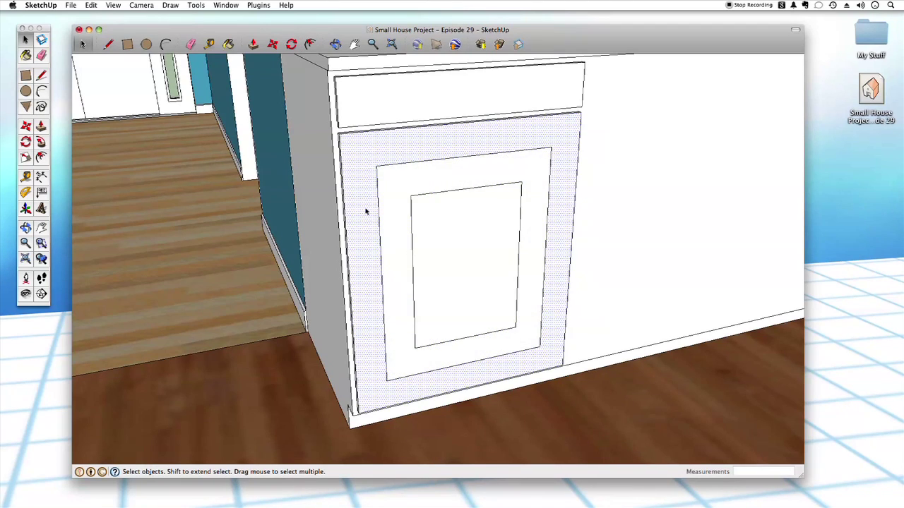
pyautogui.click(443, 208)
pyautogui.click(444, 182)
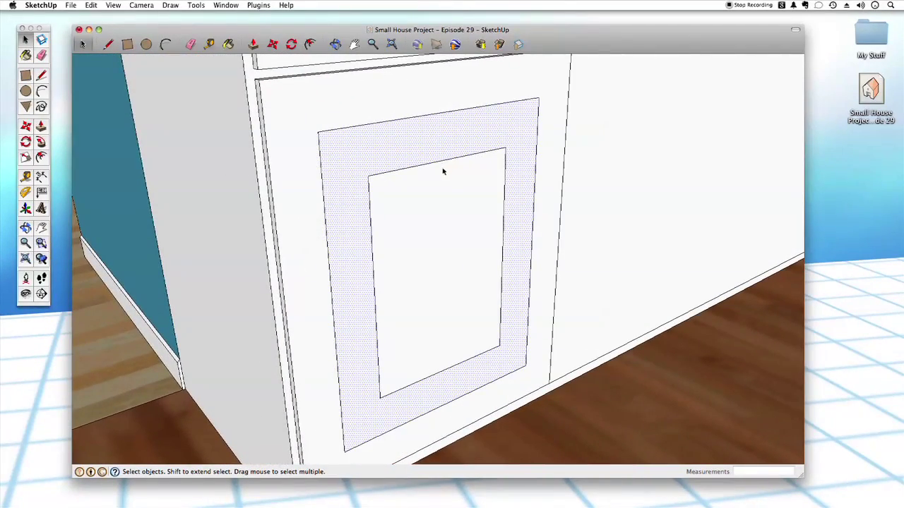
pyautogui.press('p')
pyautogui.click(458, 145)
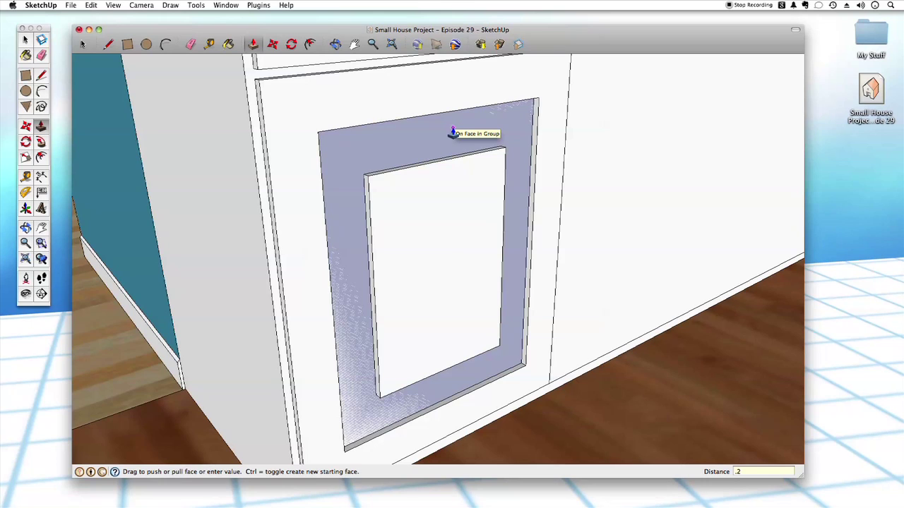
pyautogui.write('.2')
pyautogui.press('Return')
# - Push the door's centre panel inward by 1/4" so it is level with the recessed ring
pyautogui.click(452, 182)
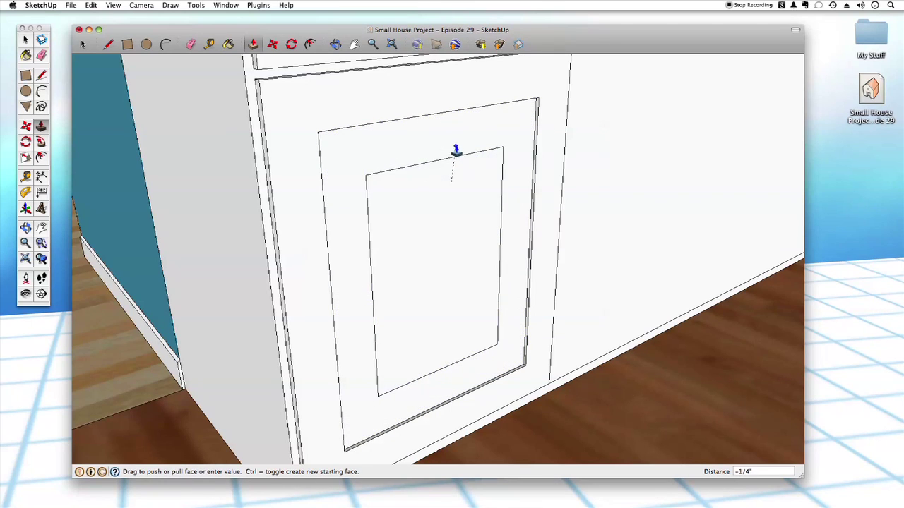
pyautogui.click(465, 146)
pyautogui.press('space')
pyautogui.moveTo(483, 197); pyautogui.dragTo(400, 178, button='middle')
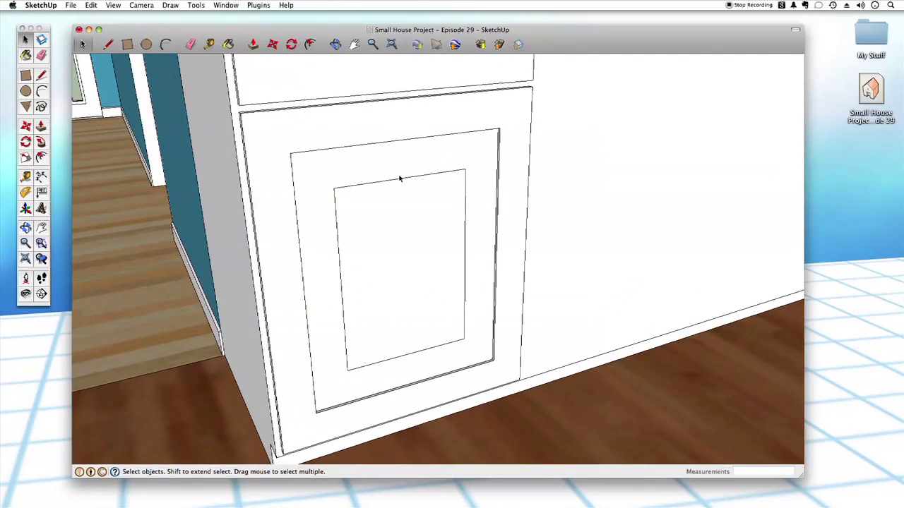
pyautogui.scroll(3, 456, 272)
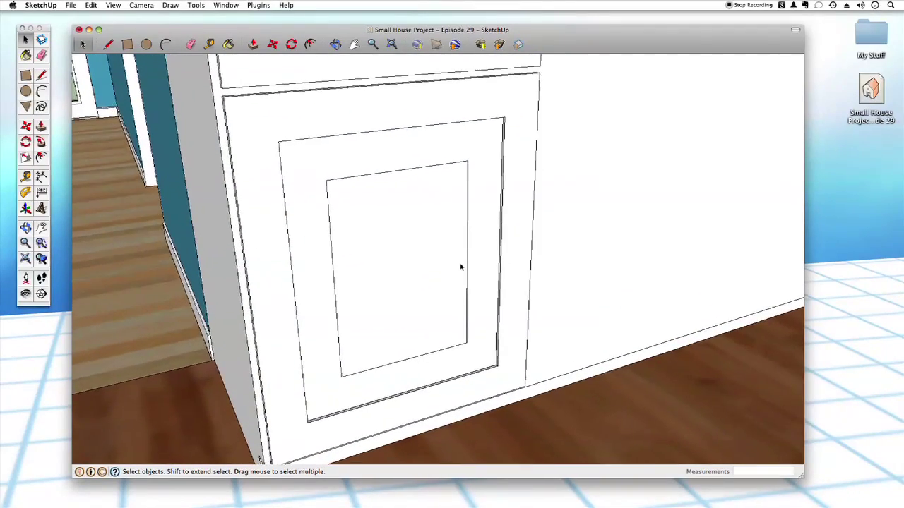
pyautogui.scroll(-3, 460, 265)
pyautogui.scroll(3, 452, 225)
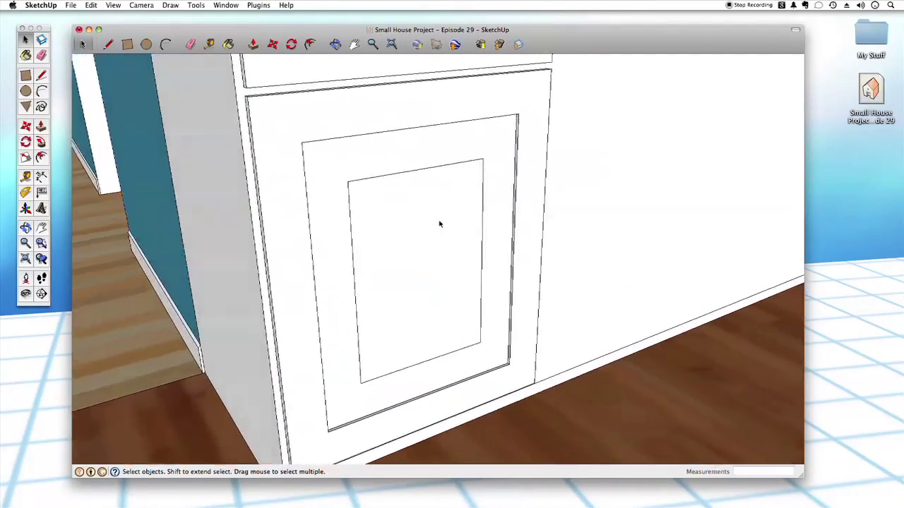
# - Try pulling the door's centre panel outward from the recessed ring with Push/Pull
pyautogui.scroll(3, 439, 224)
pyautogui.click(437, 215)
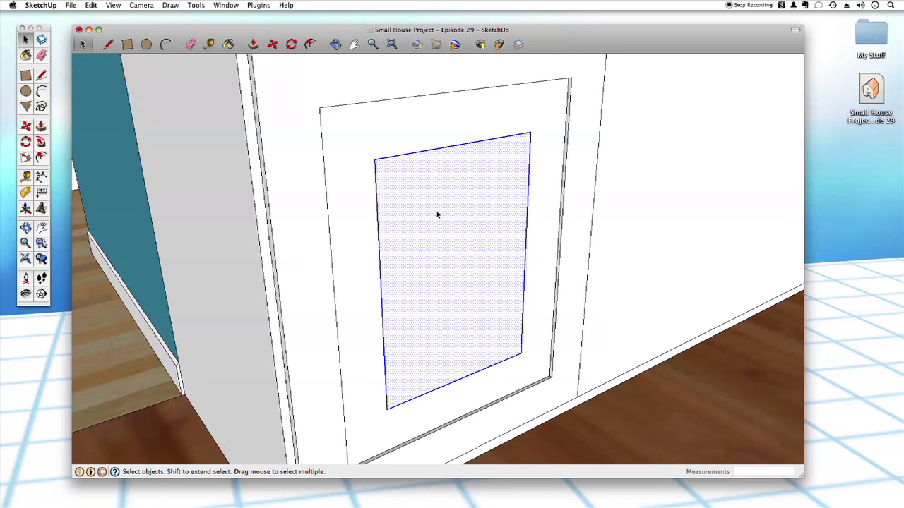
pyautogui.scroll(-1, 466, 271)
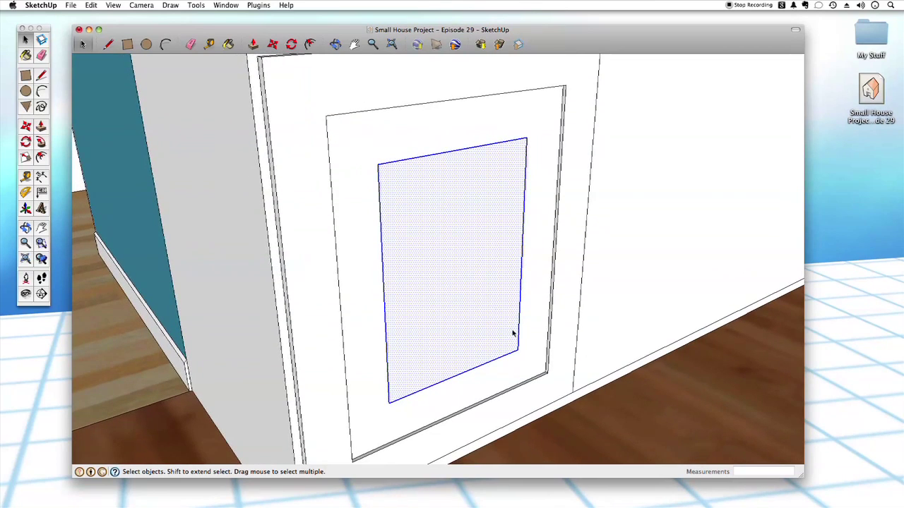
pyautogui.press('p')
pyautogui.moveTo(461, 253); pyautogui.dragTo(344, 278)
pyautogui.click(310, 278)
pyautogui.press('space')
pyautogui.scroll(-1, 542, 405)
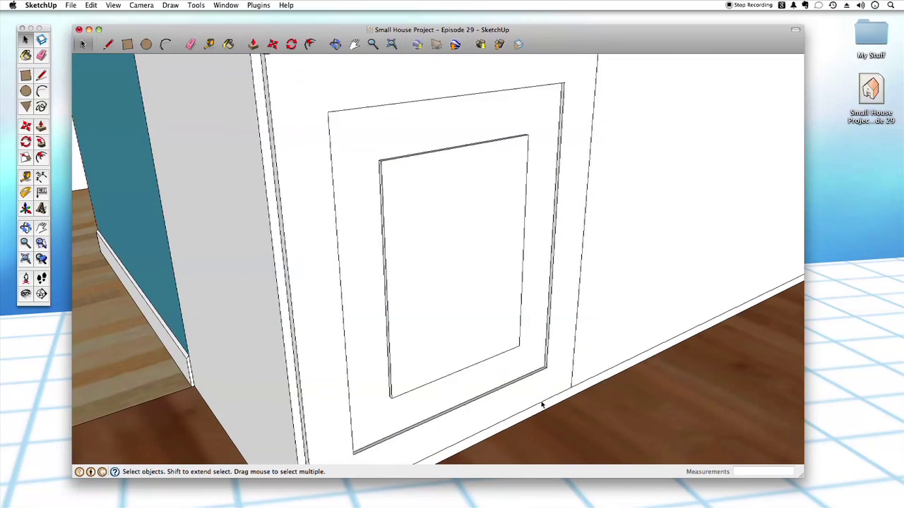
pyautogui.scroll(-3, 534, 397)
pyautogui.moveTo(533, 394); pyautogui.dragTo(534, 396, button='middle')
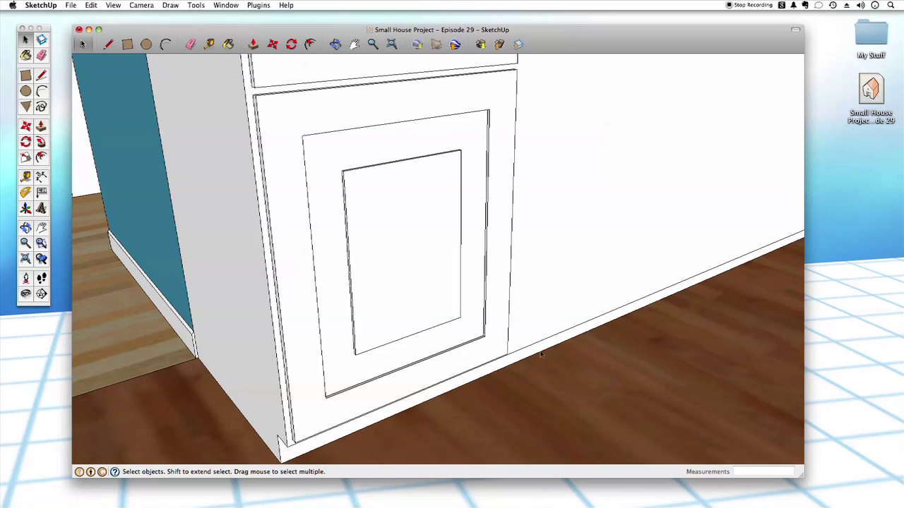
pyautogui.scroll(2, 541, 355)
pyautogui.press('super+z')
pyautogui.scroll(2, 431, 204)
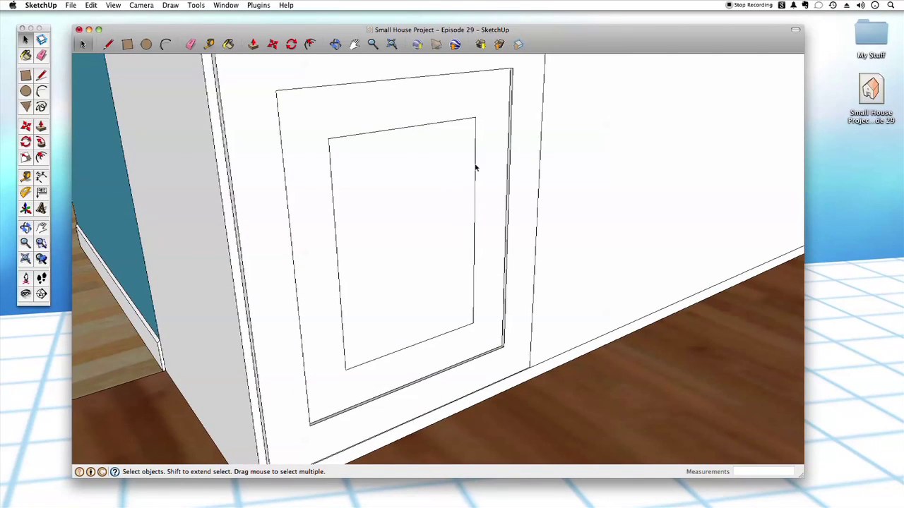
pyautogui.click(422, 168)
pyautogui.click(437, 110)
pyautogui.click(436, 143)
pyautogui.click(433, 114)
pyautogui.click(433, 135)
pyautogui.click(463, 108)
pyautogui.click(466, 139)
pyautogui.click(460, 115)
pyautogui.click(452, 161)
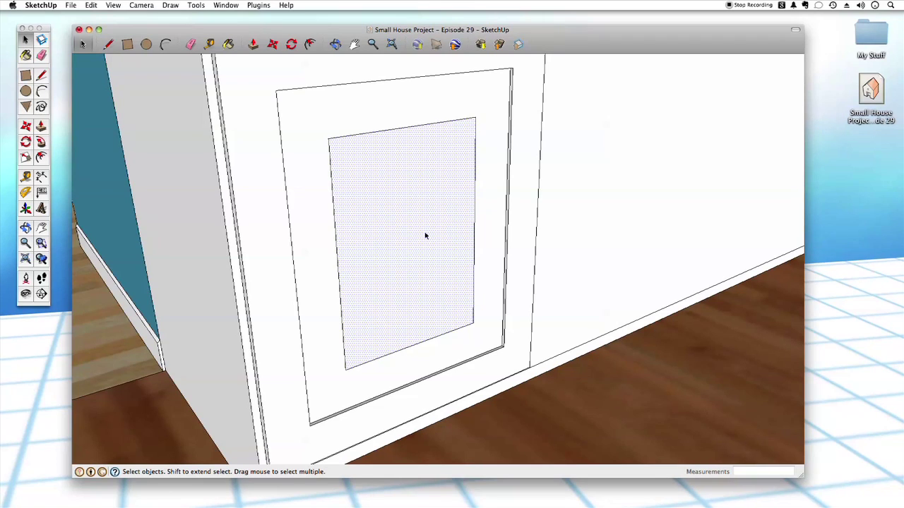
# - Move the door's centre panel face with its edges straight outward by 0.5" so the surrounding ring slopes up to it
pyautogui.doubleClick(400, 213)
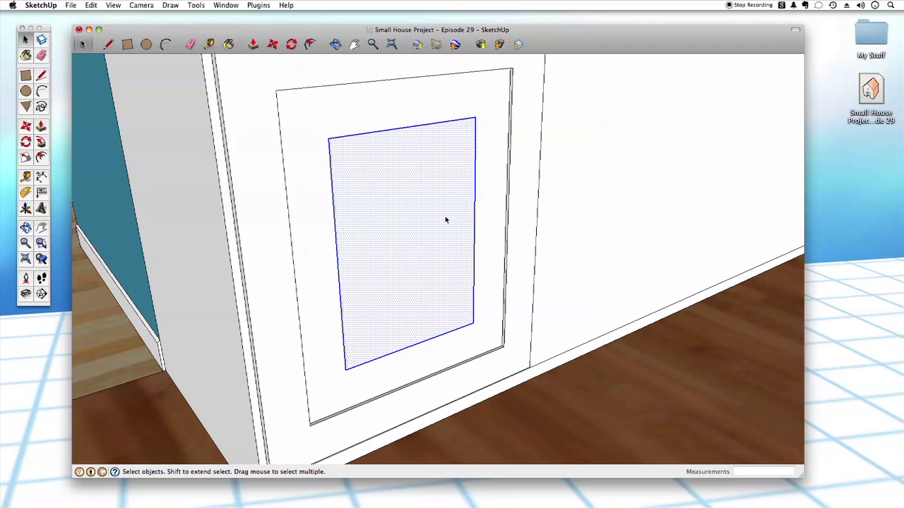
pyautogui.press('m')
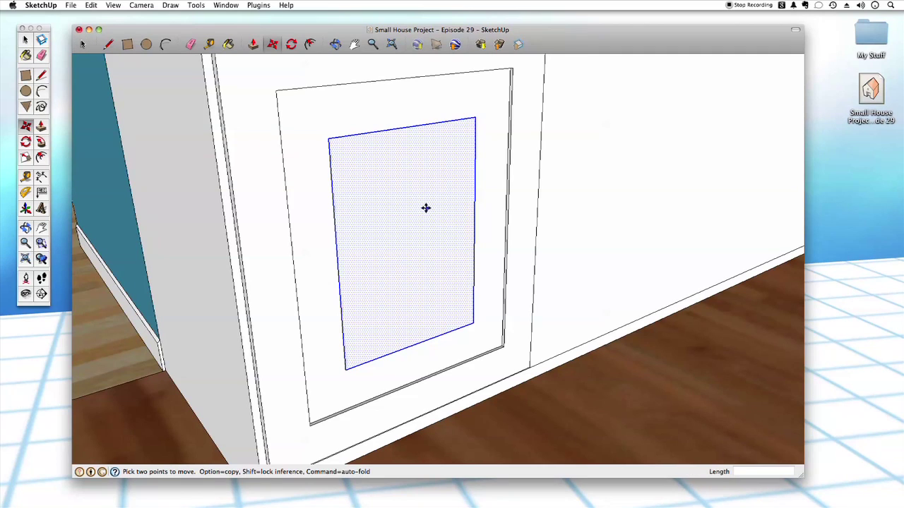
pyautogui.click(398, 235)
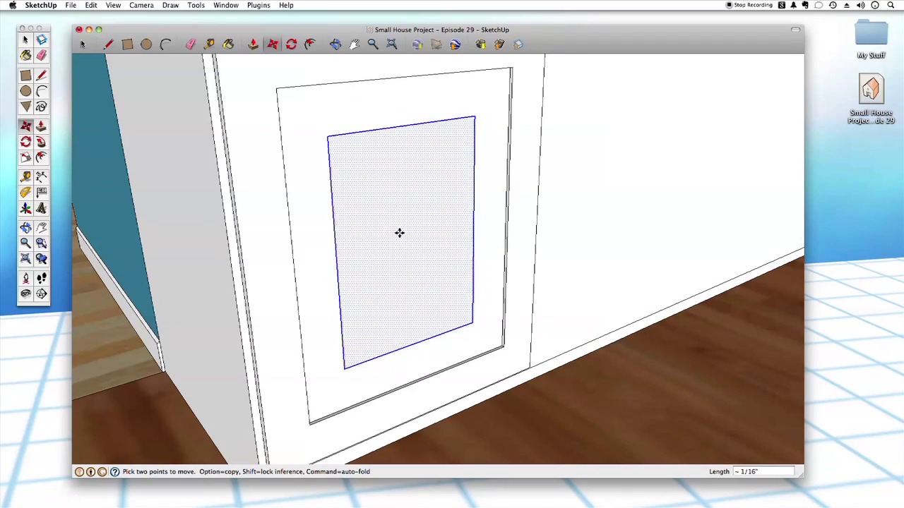
pyautogui.scroll(-4, 400, 237)
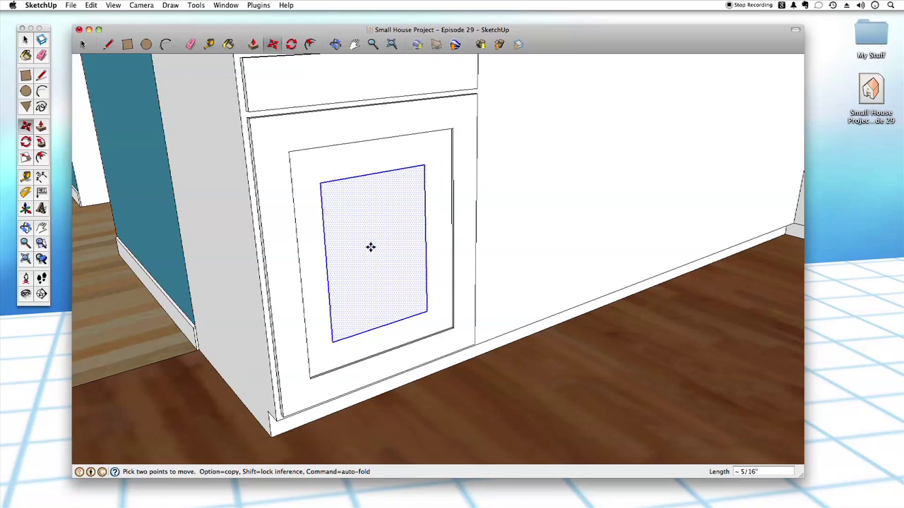
pyautogui.scroll(-2, 489, 296)
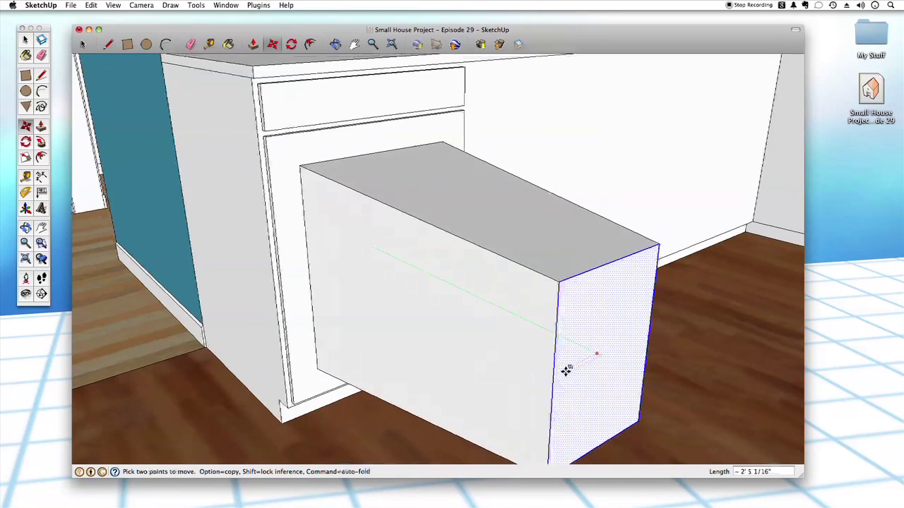
pyautogui.scroll(-4, 566, 371)
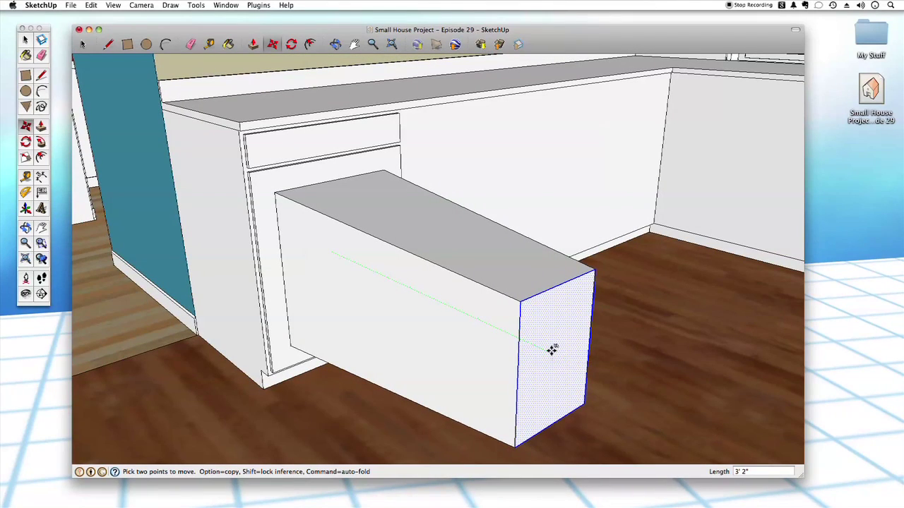
pyautogui.scroll(3, 554, 351)
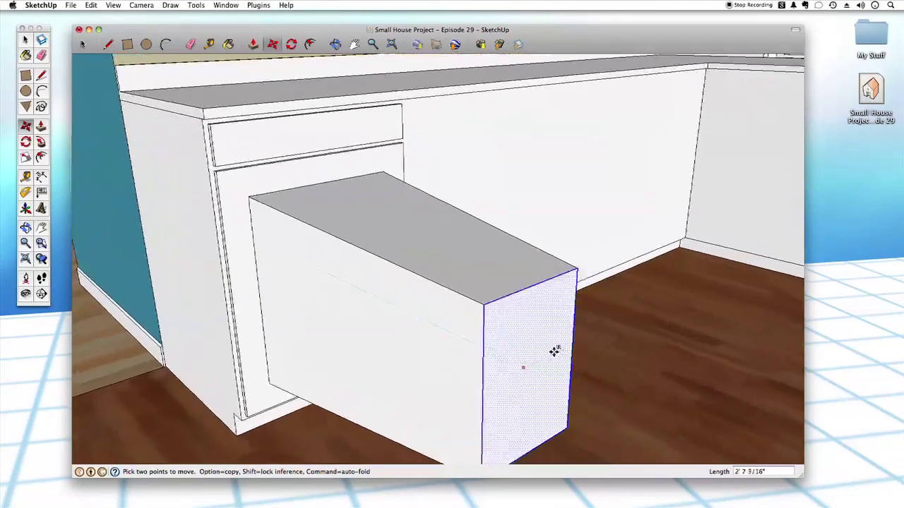
pyautogui.scroll(4, 555, 351)
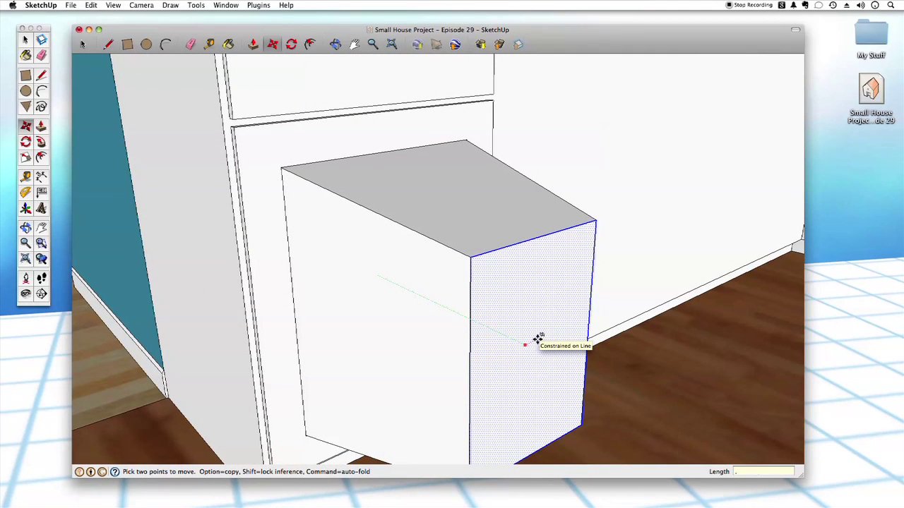
pyautogui.write('5')
pyautogui.press('Return')
pyautogui.press('space')
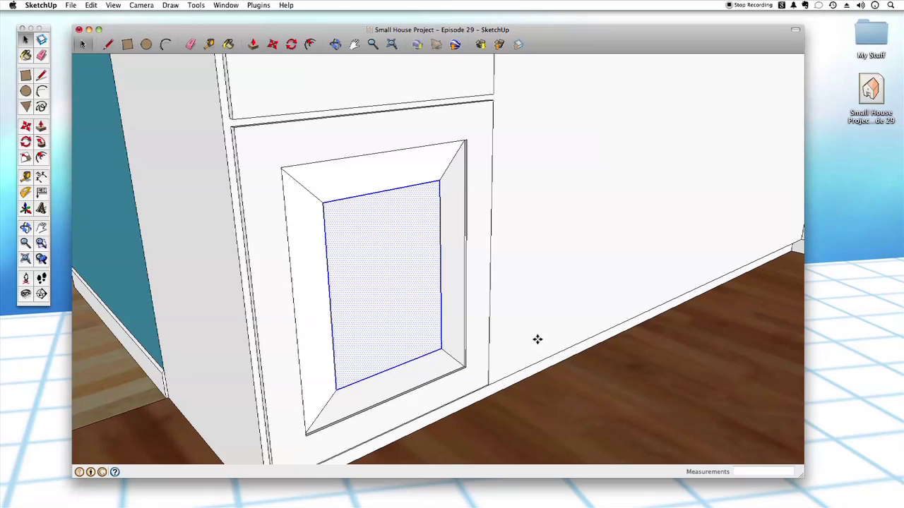
# - Examine the door's raised panel from several angles, checking the sloped faces around the centre and the recessed edge
pyautogui.click(630, 376)
pyautogui.moveTo(630, 376)
pyautogui.mouseDown(button='middle')
pyautogui.moveTo(522, 385)
pyautogui.moveTo(532, 375)
pyautogui.moveTo(464, 282)
pyautogui.moveTo(428, 205)
pyautogui.moveTo(414, 199)
pyautogui.mouseUp(button='middle')
pyautogui.click(414, 199)
pyautogui.click(453, 123)
pyautogui.click(422, 194)
pyautogui.click(421, 130)
pyautogui.click(424, 194)
pyautogui.click(434, 123)
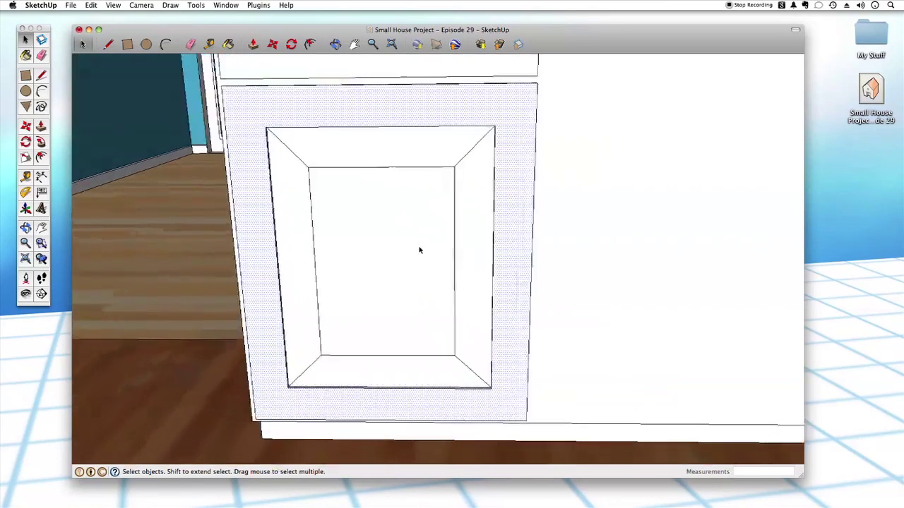
pyautogui.click(425, 246)
pyautogui.click(439, 126)
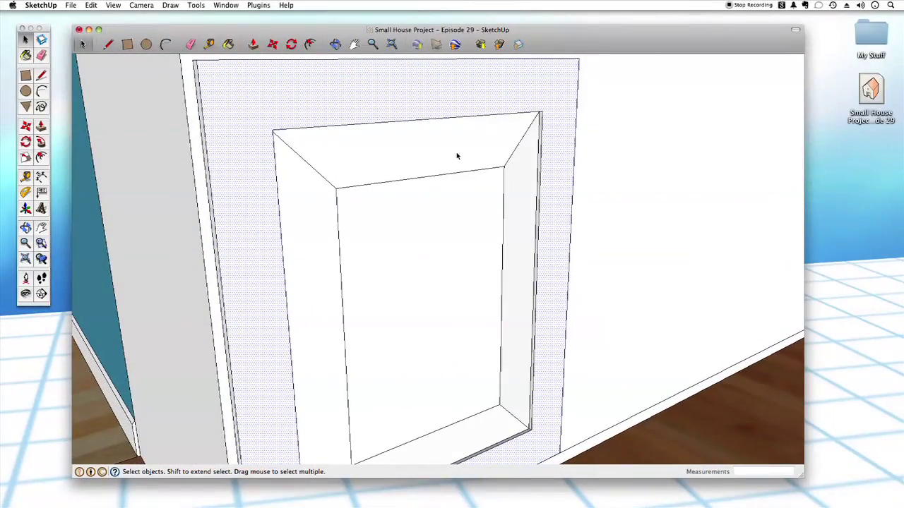
pyautogui.click(427, 157)
pyautogui.click(335, 221)
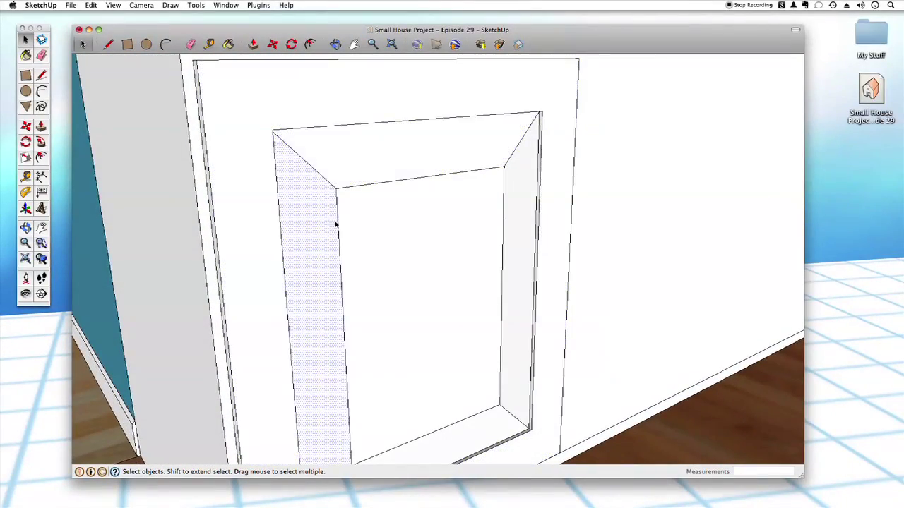
pyautogui.click(471, 391)
pyautogui.click(495, 339)
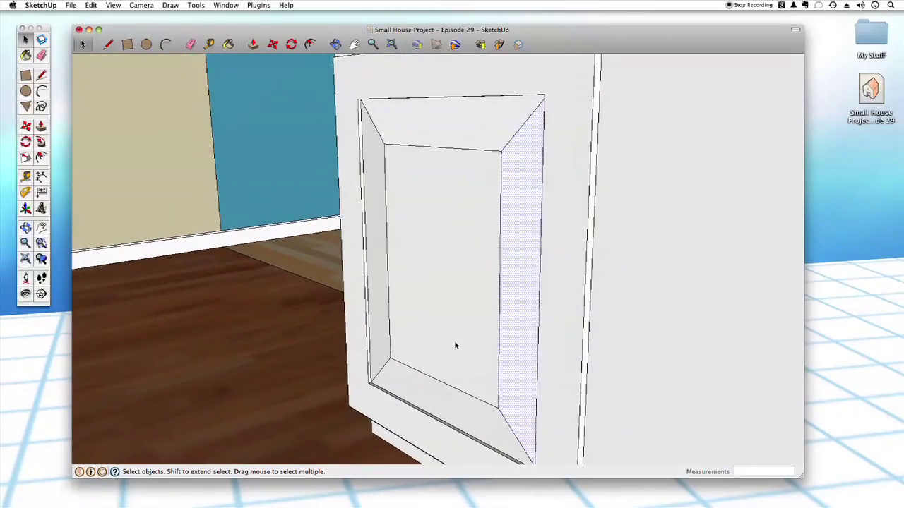
pyautogui.click(446, 272)
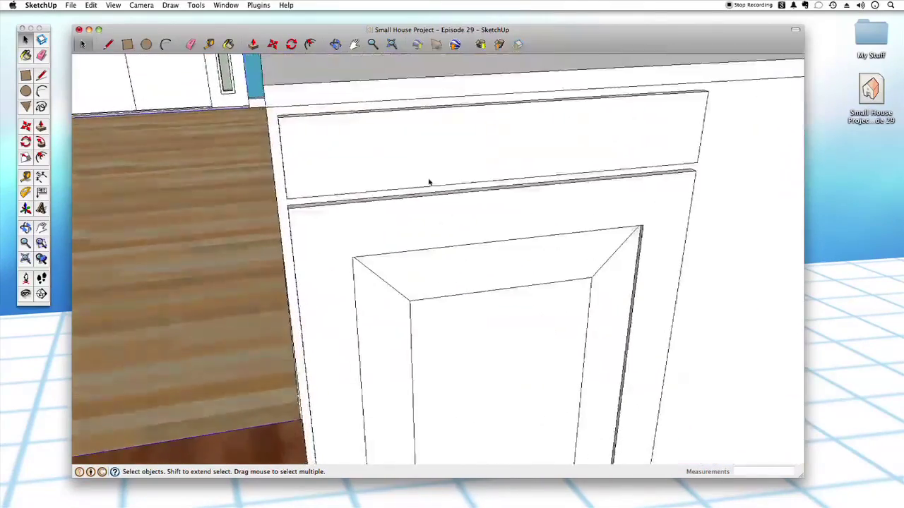
# - Make all the connected geometry of the panelled door into a group
pyautogui.tripleClick(448, 249)
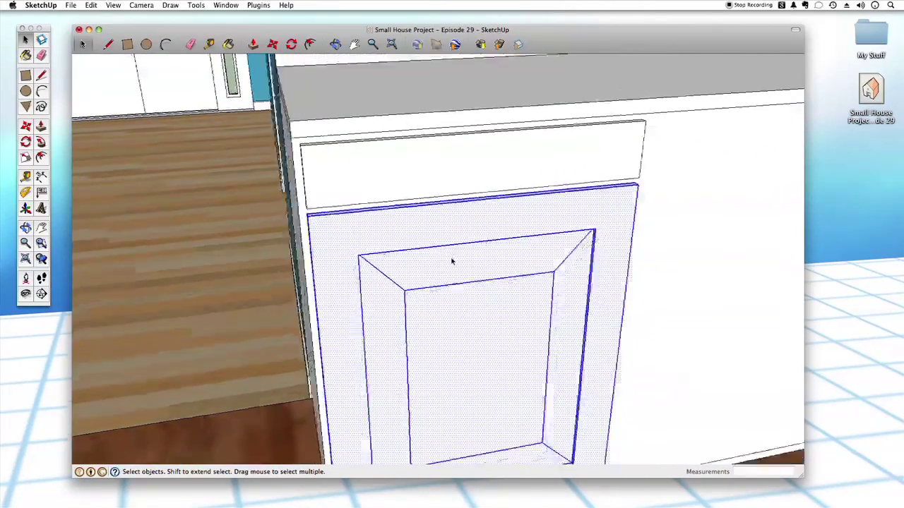
pyautogui.rightClick(446, 240)
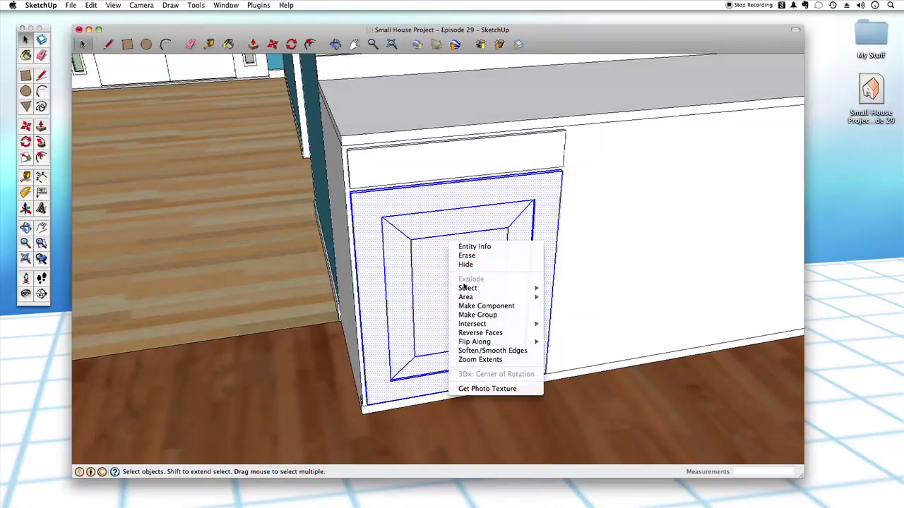
pyautogui.click(475, 314)
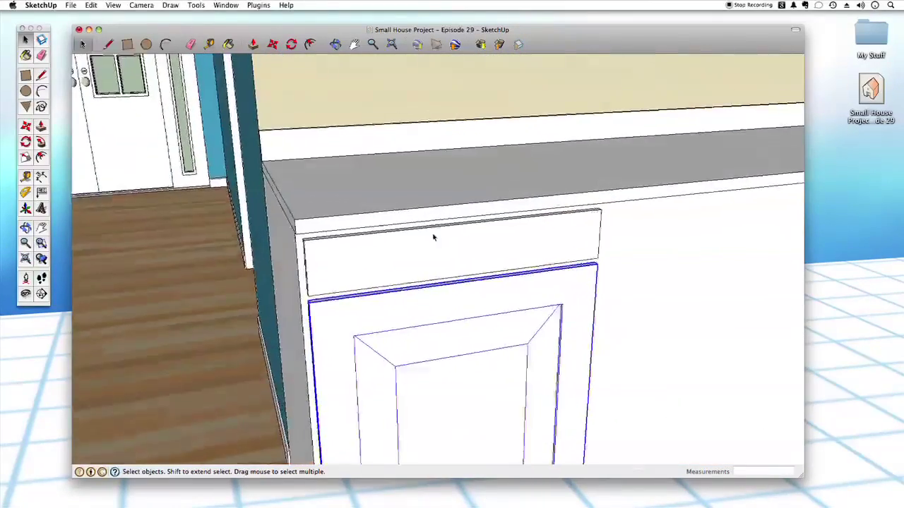
# - Offset the outline of the drawer front above the door inward by 0.5"
pyautogui.click(432, 245)
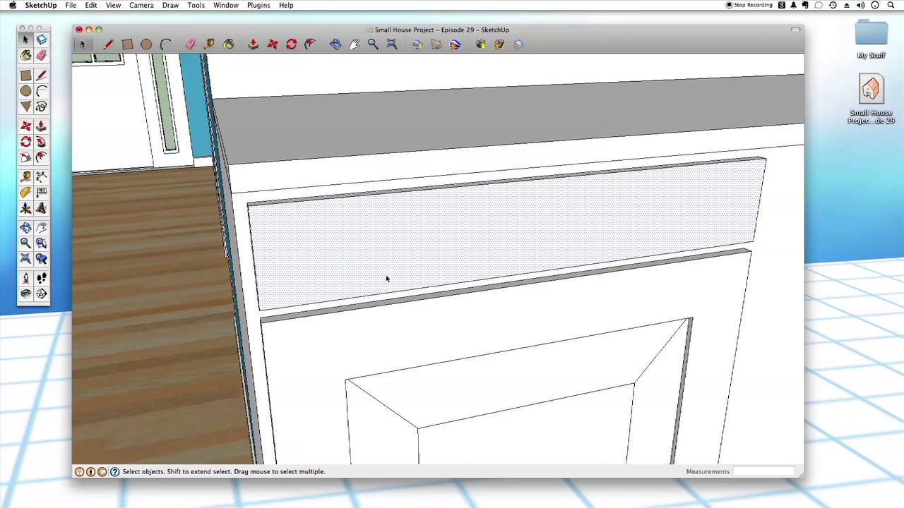
pyautogui.press('f')
pyautogui.click(387, 212)
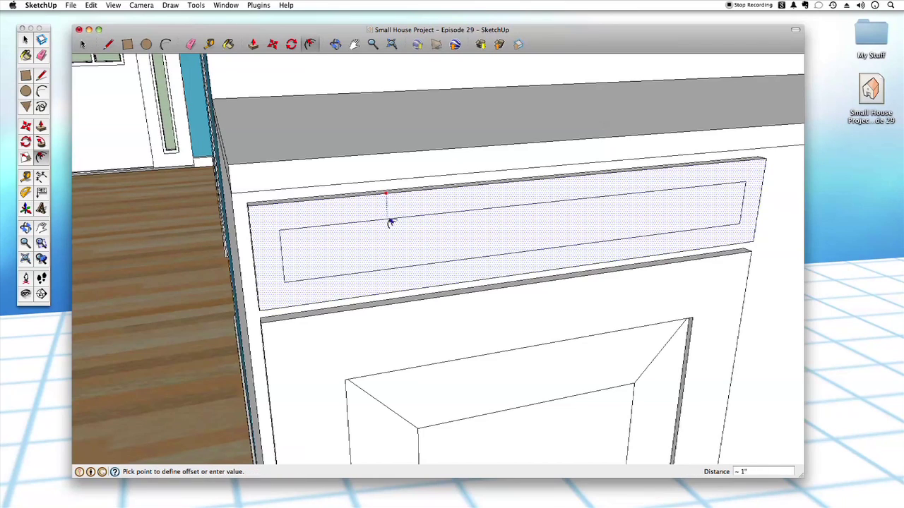
pyautogui.write('.')
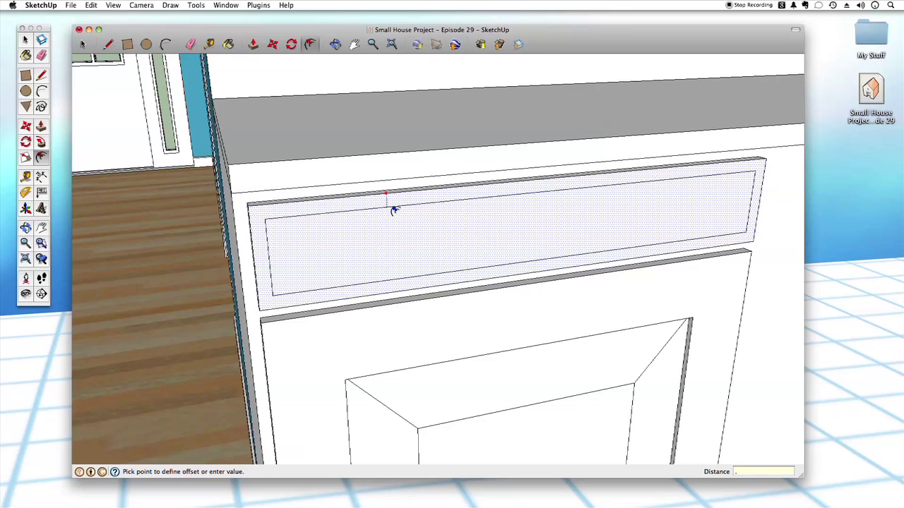
pyautogui.write('5')
pyautogui.press('Return')
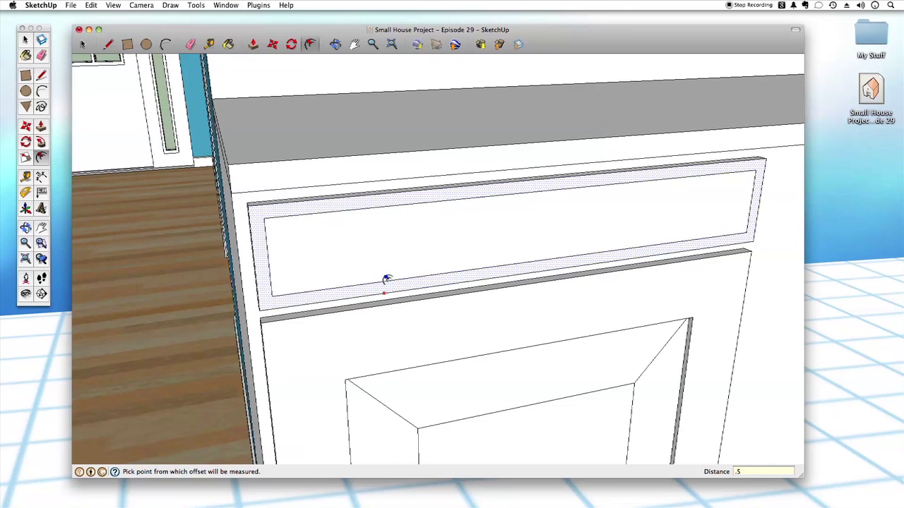
# - Push both the drawer front's inner rectangle and its surrounding border inward by 1/4" so they are level
pyautogui.scroll(5, 388, 279)
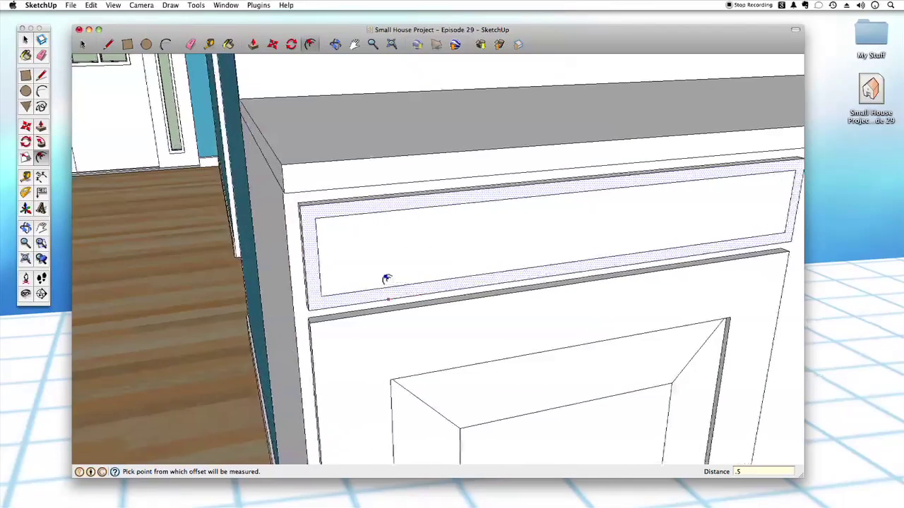
pyautogui.press('p')
pyautogui.click(405, 245)
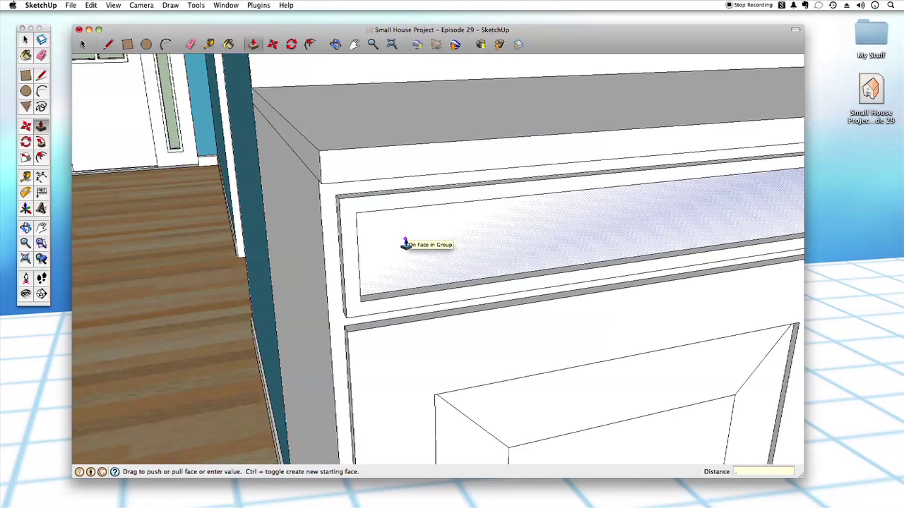
pyautogui.write('.2')
pyautogui.press('Return')
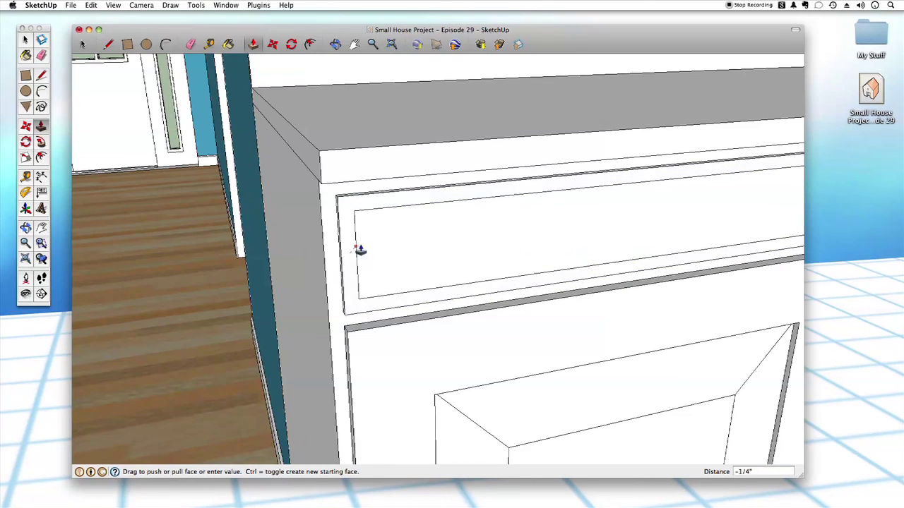
pyautogui.press('space')
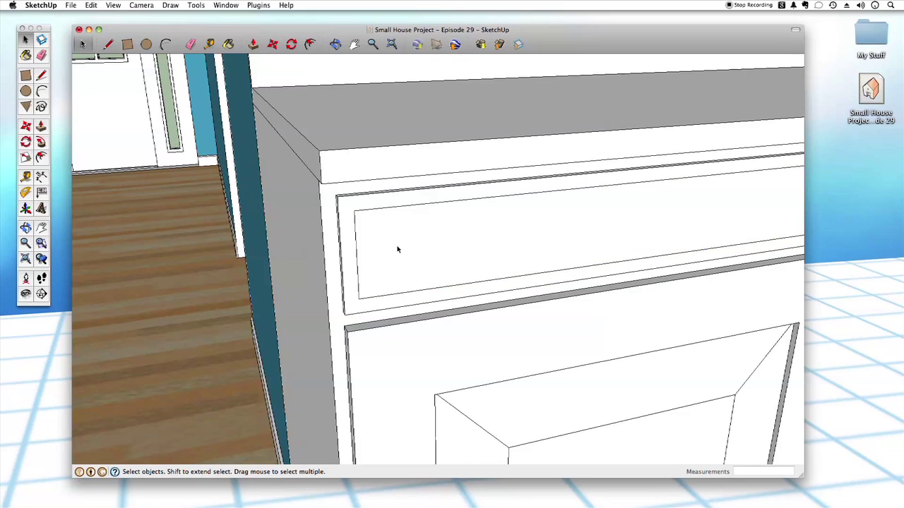
# - Move the drawer front's inner rectangle with its edges outward by 1/4" to bevel the border around it
pyautogui.click(396, 250)
pyautogui.scroll(-3, 478, 210)
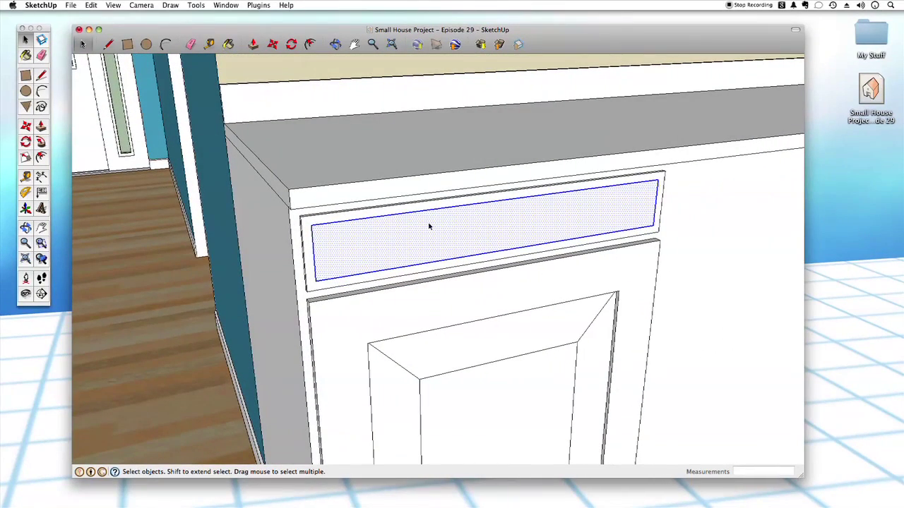
pyautogui.press('m')
pyautogui.click(417, 239)
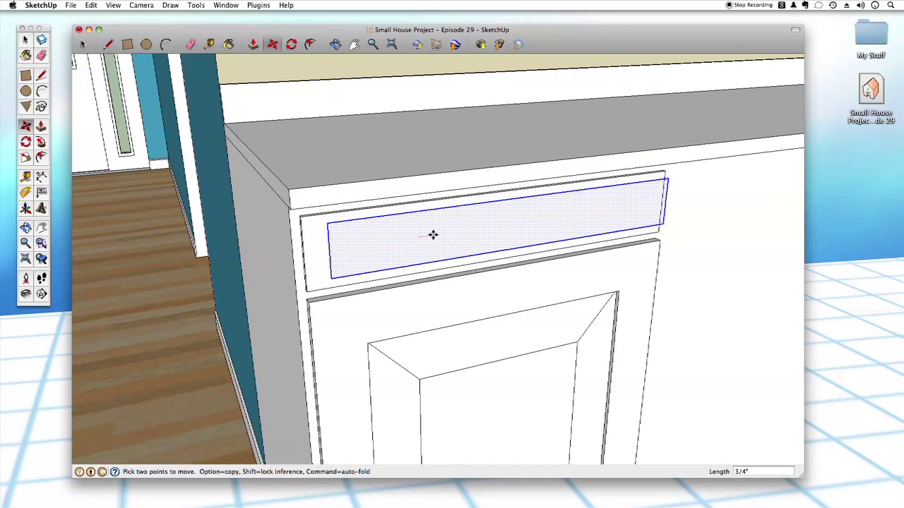
pyautogui.moveTo(401, 234); pyautogui.dragTo(454, 227, button='middle')
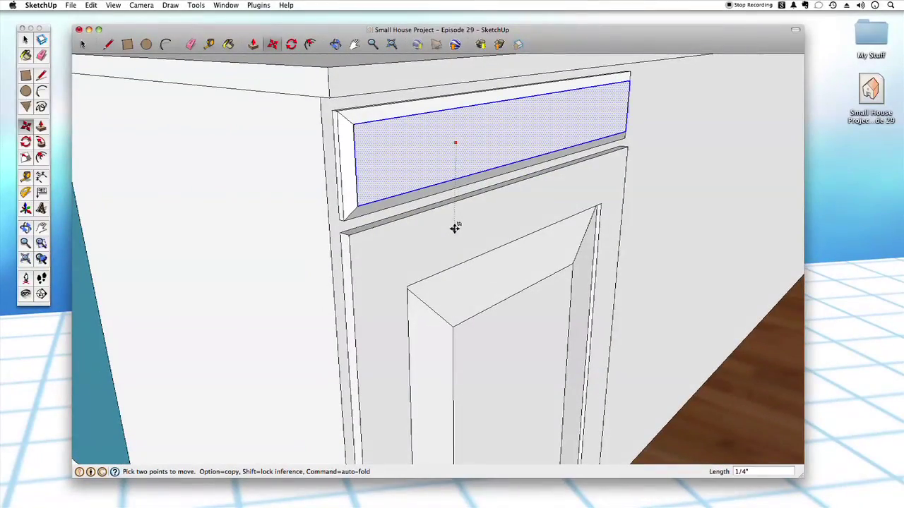
pyautogui.press('space')
pyautogui.scroll(-5, 513, 106)
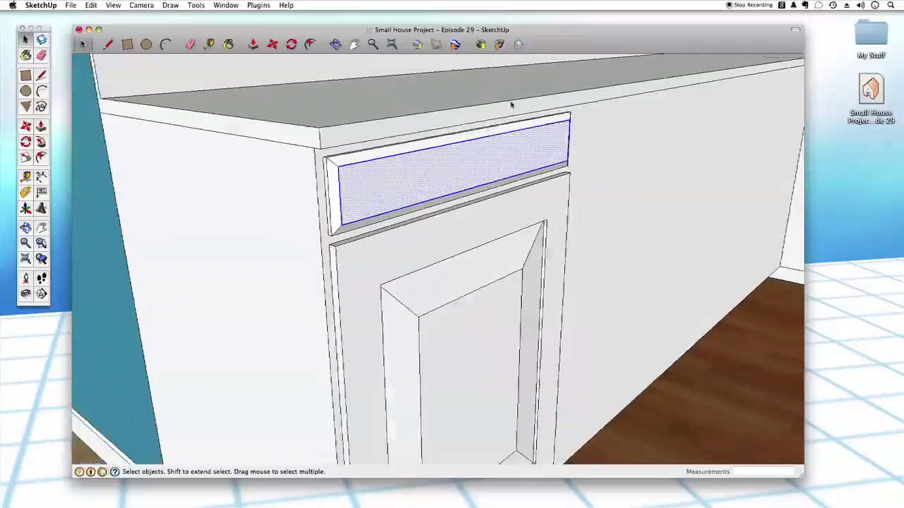
pyautogui.click(511, 115)
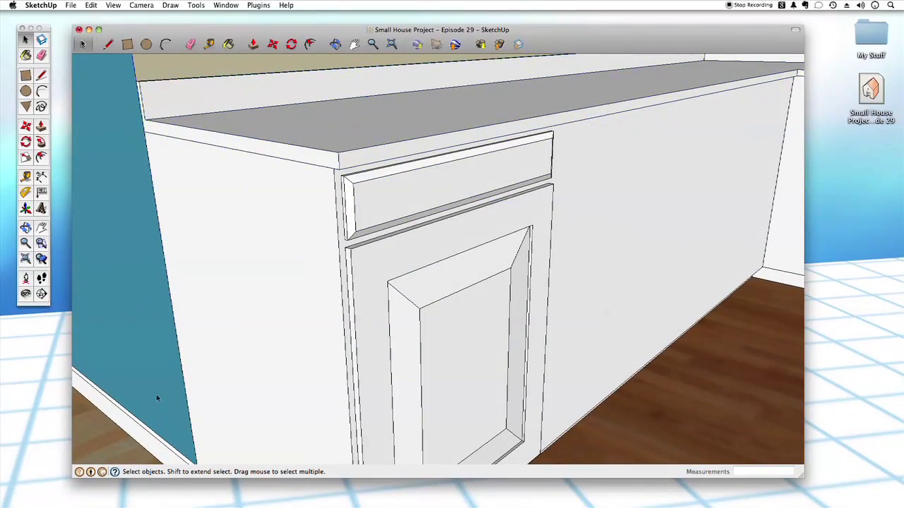
# - Make all the connected geometry of the bevelled drawer front into a group
pyautogui.moveTo(157, 398); pyautogui.dragTo(457, 404, button='middle')
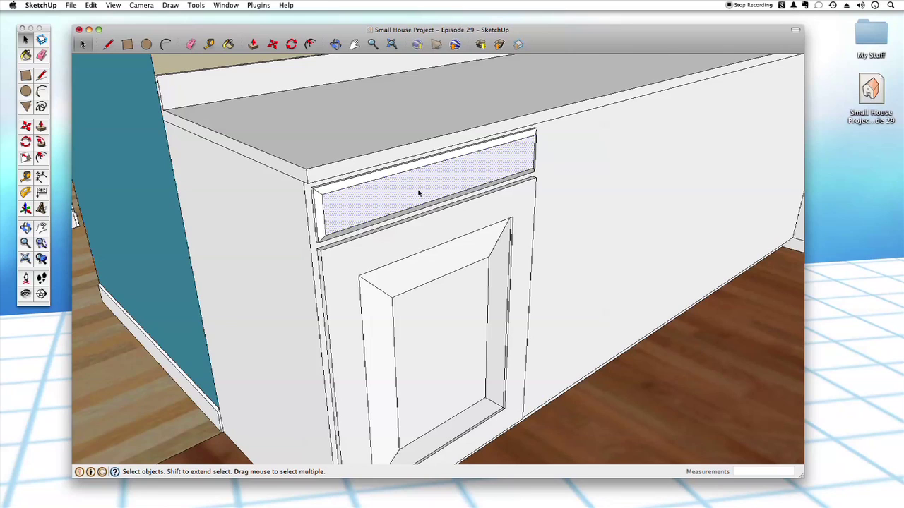
pyautogui.click(419, 193)
pyautogui.rightClick(419, 190)
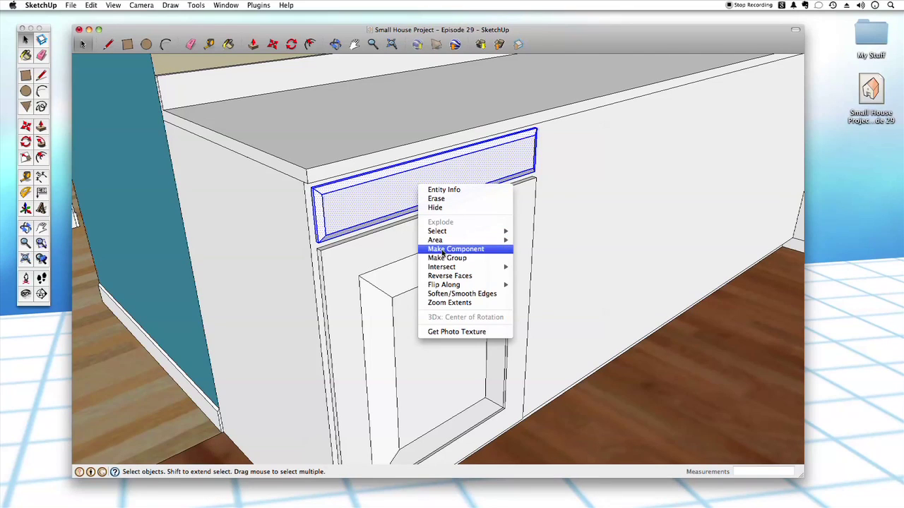
pyautogui.click(438, 259)
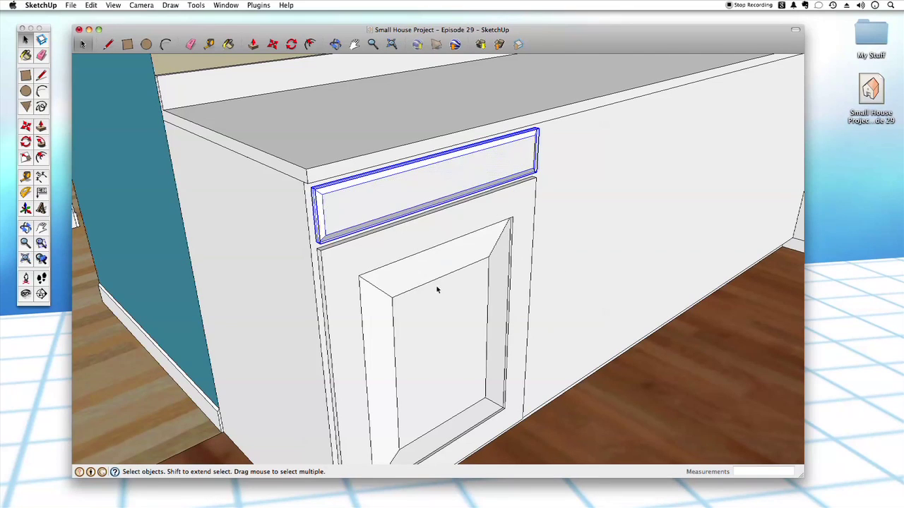
# - Combine the grouped door and the drawer front above it into one component named "Cabinet Face"
pyautogui.keyDown('shift'); pyautogui.click(411, 243); pyautogui.keyUp('shift')
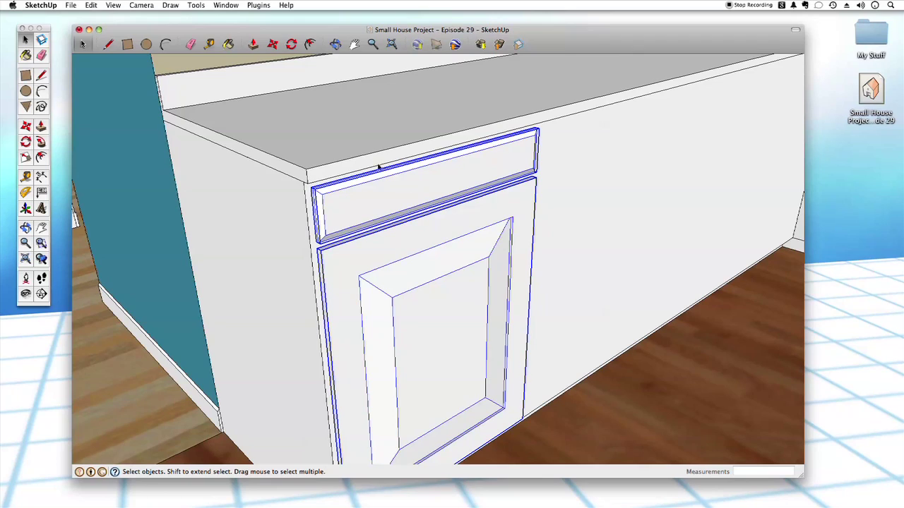
pyautogui.scroll(-6, 419, 206)
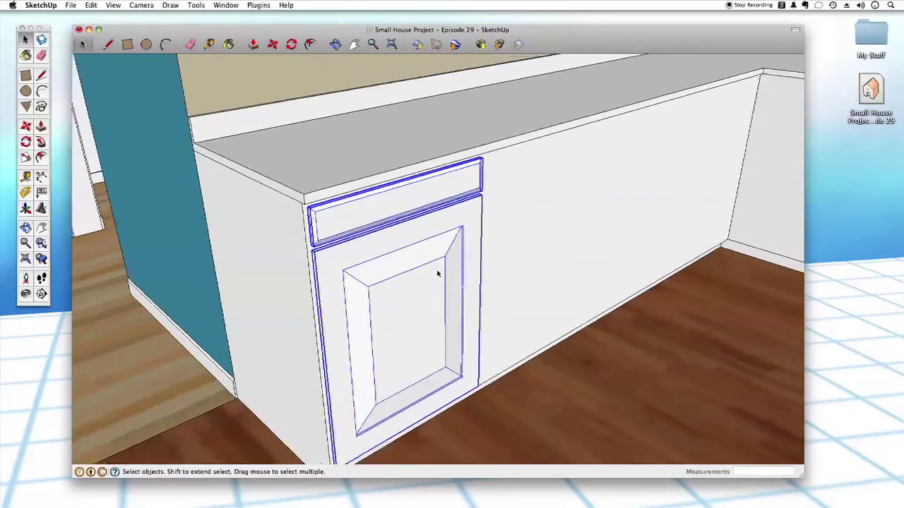
pyautogui.scroll(-1, 416, 244)
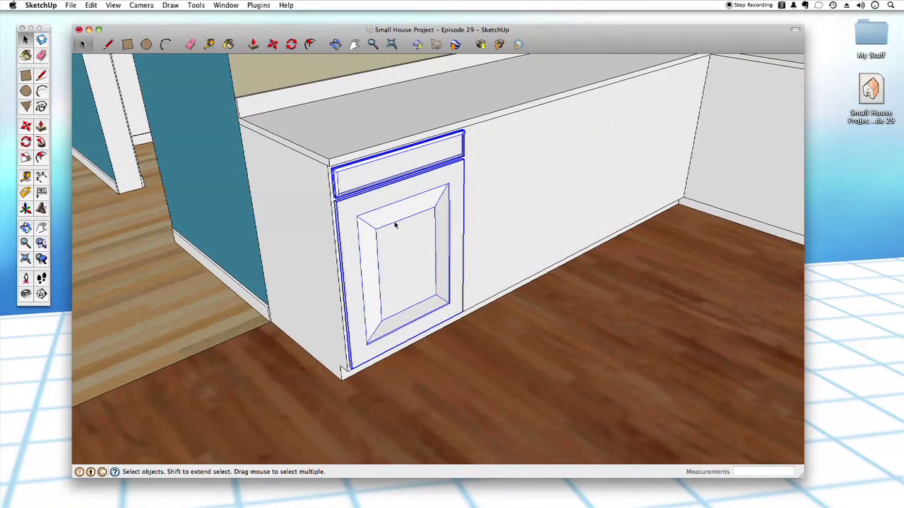
pyautogui.rightClick(393, 212)
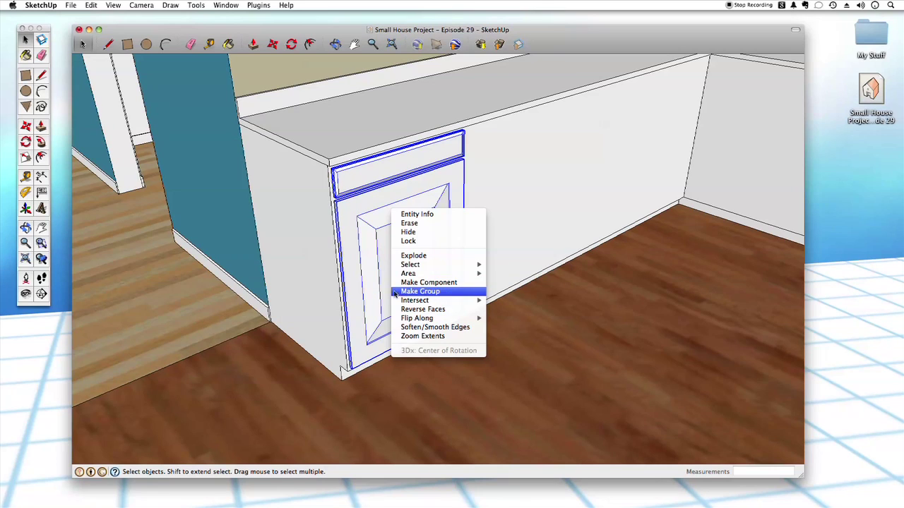
pyautogui.click(419, 291)
pyautogui.scroll(5, 369, 278)
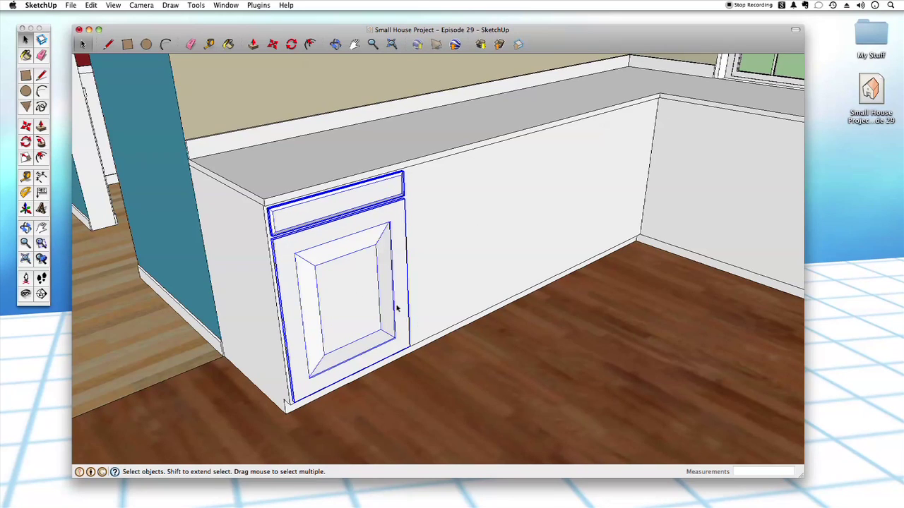
pyautogui.rightClick(367, 266)
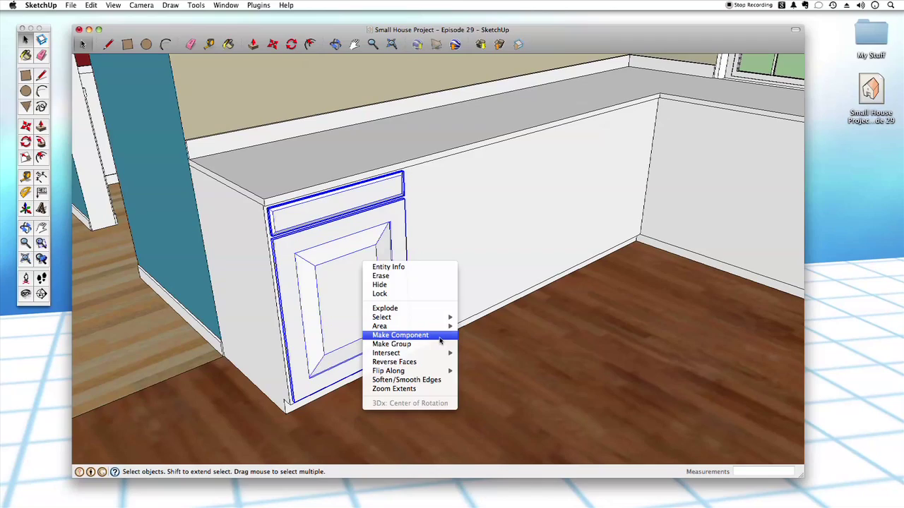
pyautogui.click(438, 338)
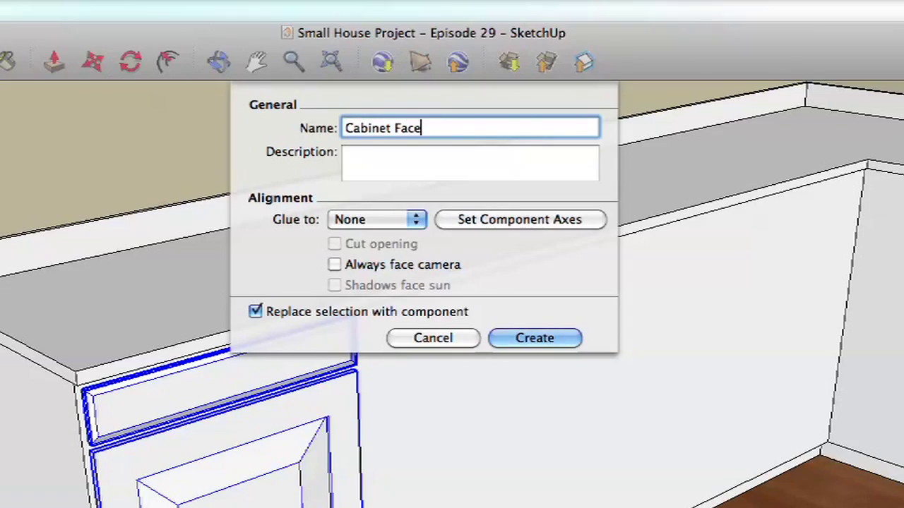
pyautogui.press('Return')
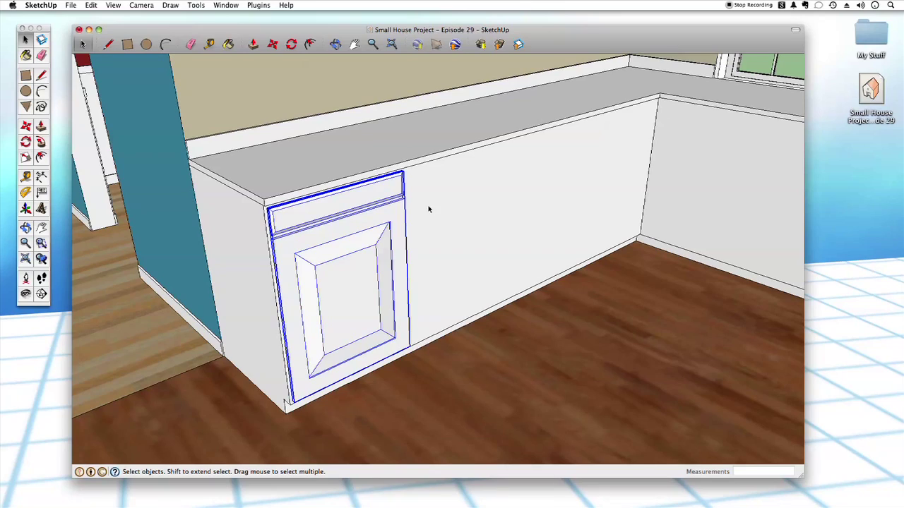
# - Place a vertical guide line 1" from the Cabinet Face door's outer edge, on the side toward the inside corner
pyautogui.click(398, 212)
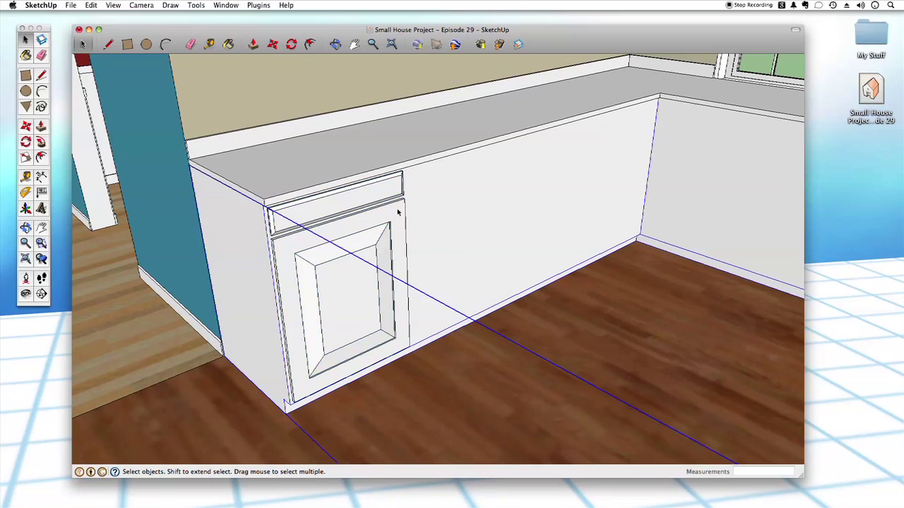
pyautogui.scroll(2, 389, 223)
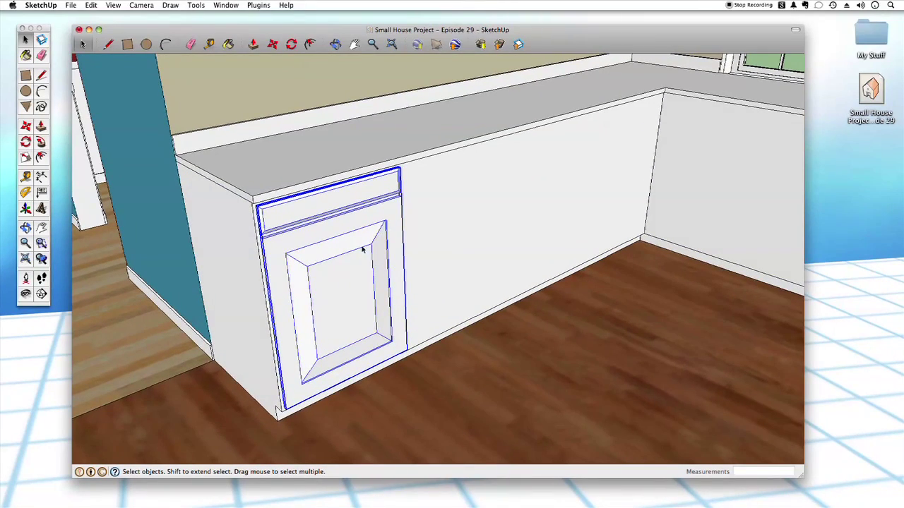
pyautogui.moveTo(372, 264)
pyautogui.mouseDown(button='middle')
pyautogui.moveTo(403, 317)
pyautogui.moveTo(374, 280)
pyautogui.mouseUp(button='middle')
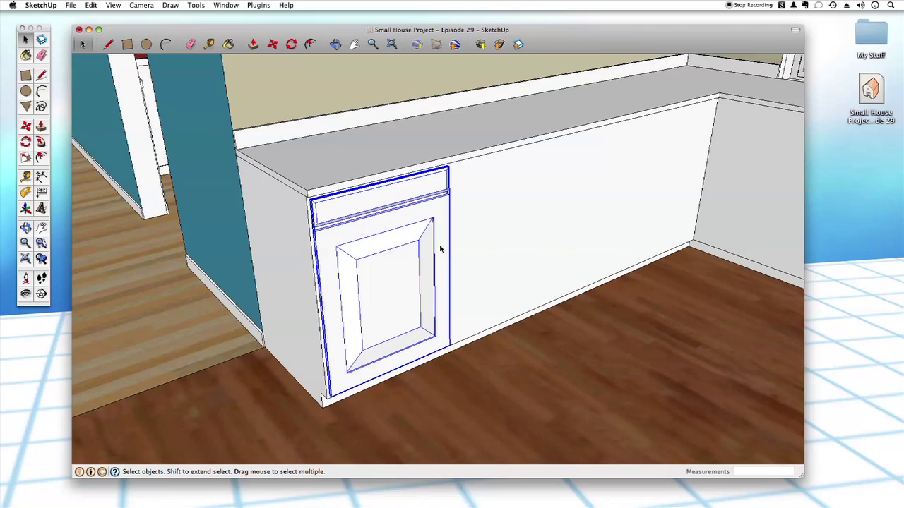
pyautogui.scroll(5, 401, 300)
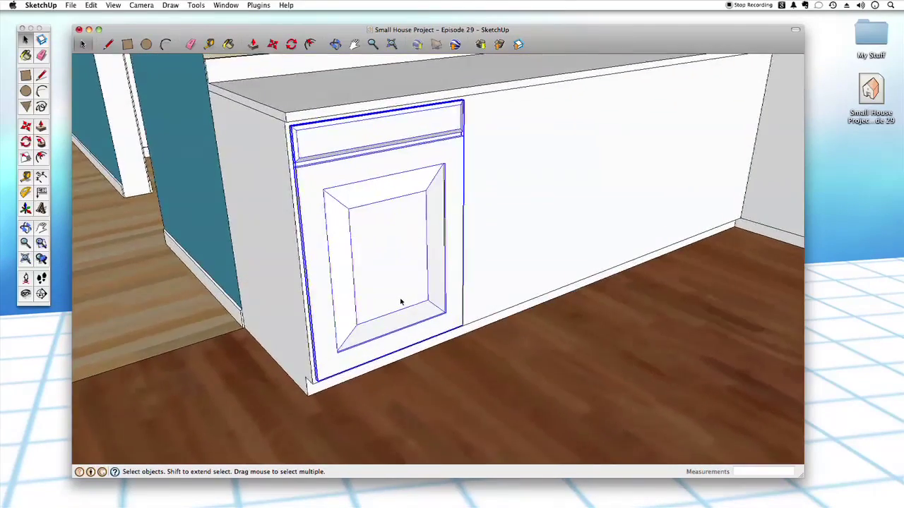
pyautogui.moveTo(400, 300); pyautogui.dragTo(263, 233, button='middle')
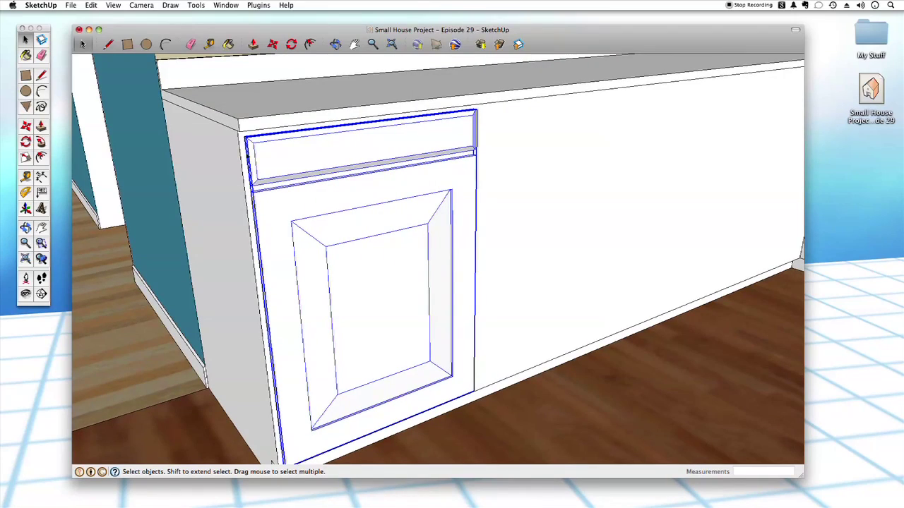
pyautogui.moveTo(504, 305); pyautogui.dragTo(407, 256, button='middle')
pyautogui.scroll(10, 403, 254)
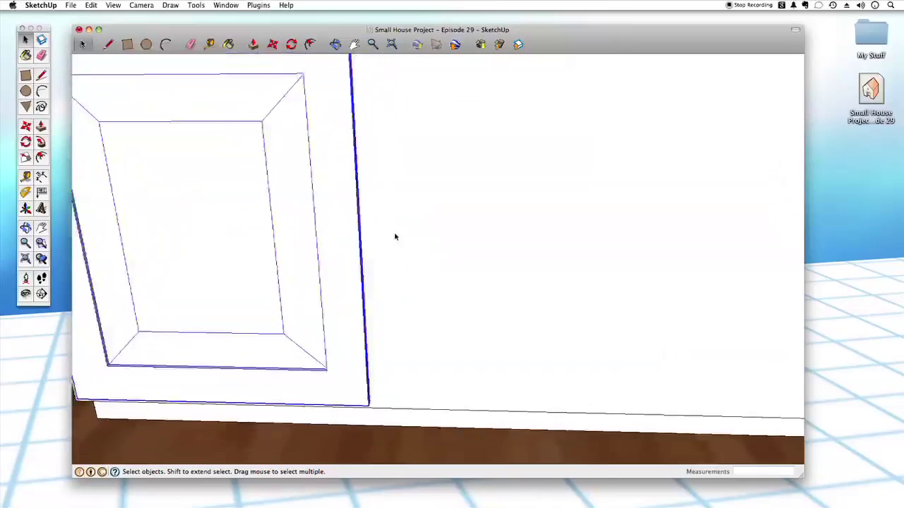
pyautogui.scroll(4, 369, 314)
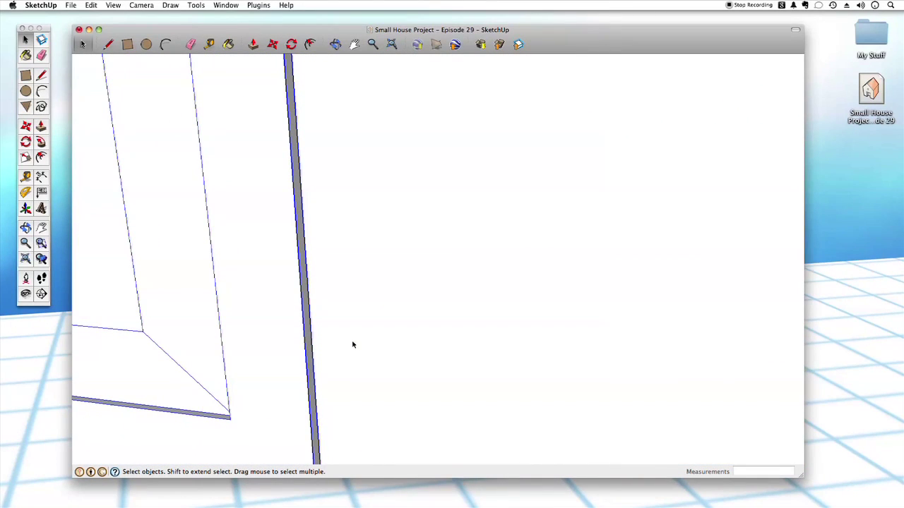
pyautogui.press('t')
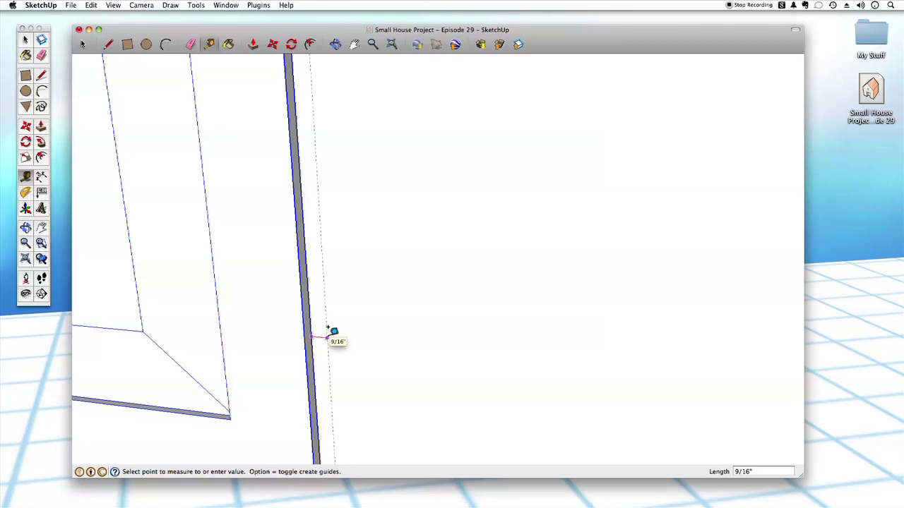
pyautogui.scroll(-10, 450, 230)
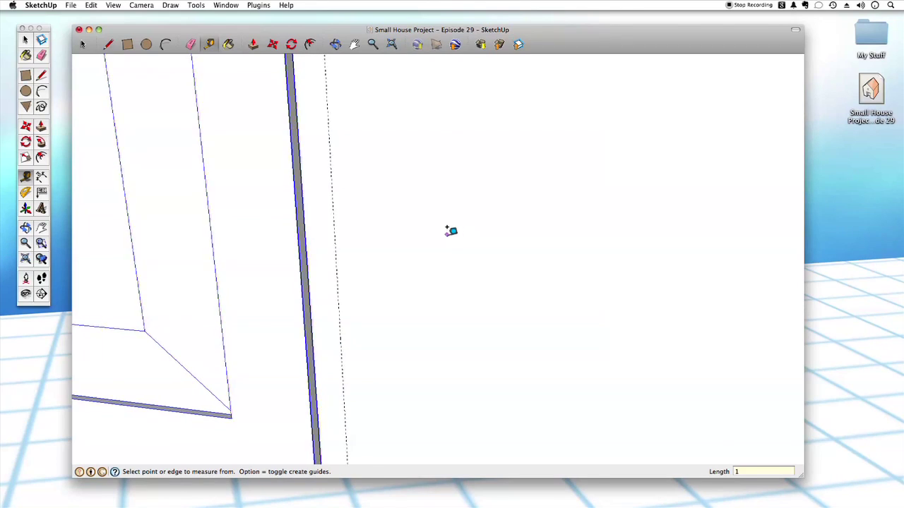
# - Copy the Cabinet Face component 2' along the cabinet front so its bottom corner lands on the guide line
pyautogui.moveTo(450, 228); pyautogui.dragTo(439, 237, button='middle')
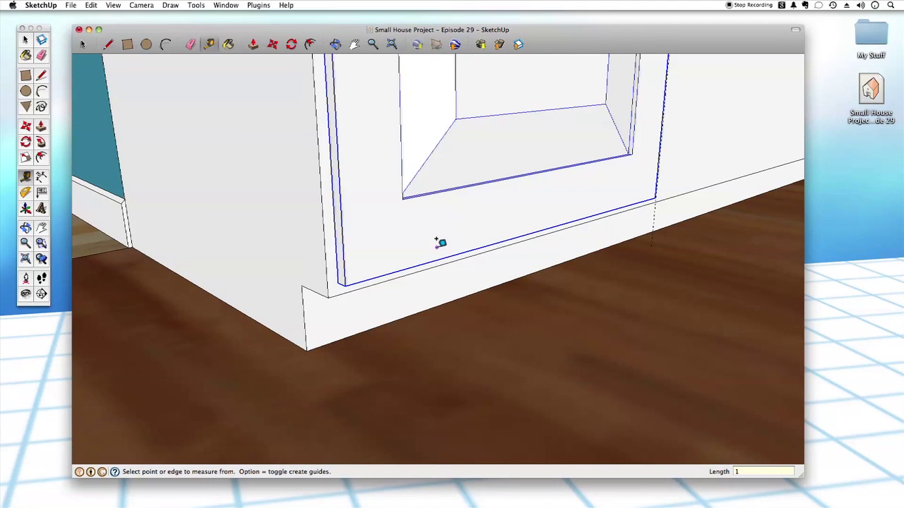
pyautogui.press('m')
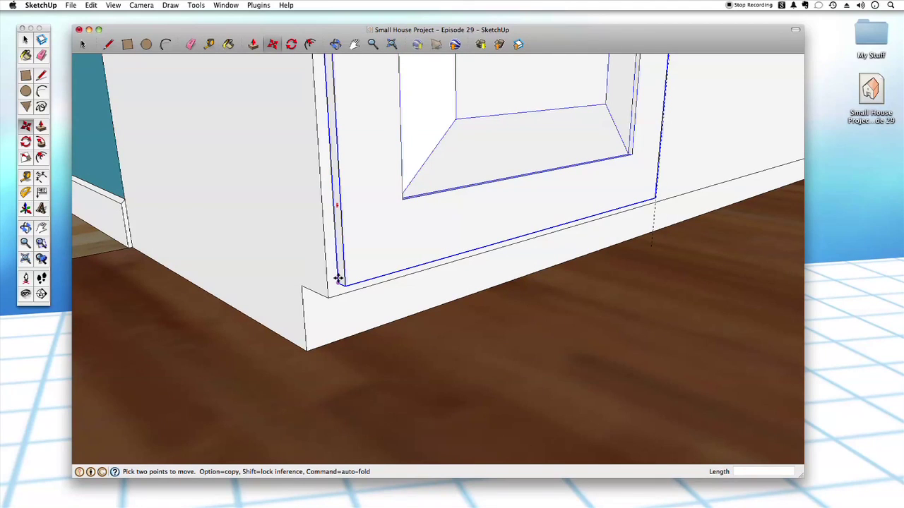
pyautogui.click(339, 281)
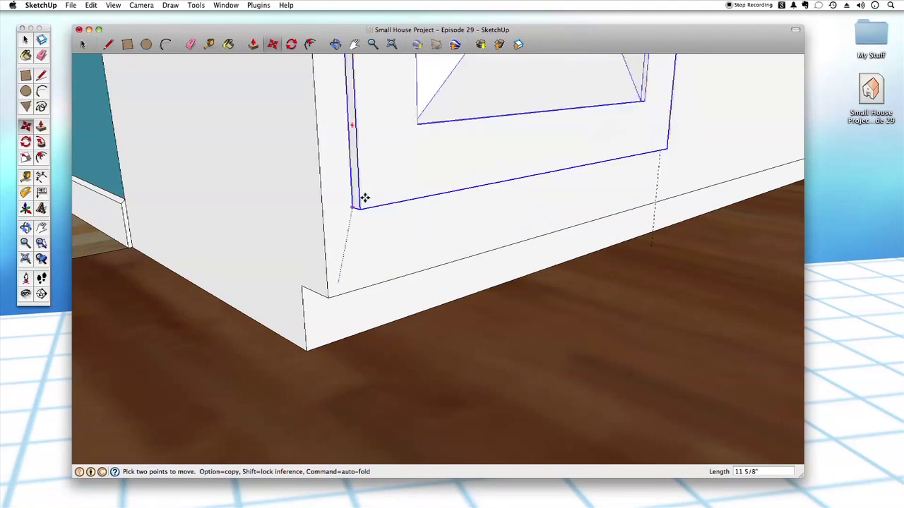
pyautogui.press('Escape')
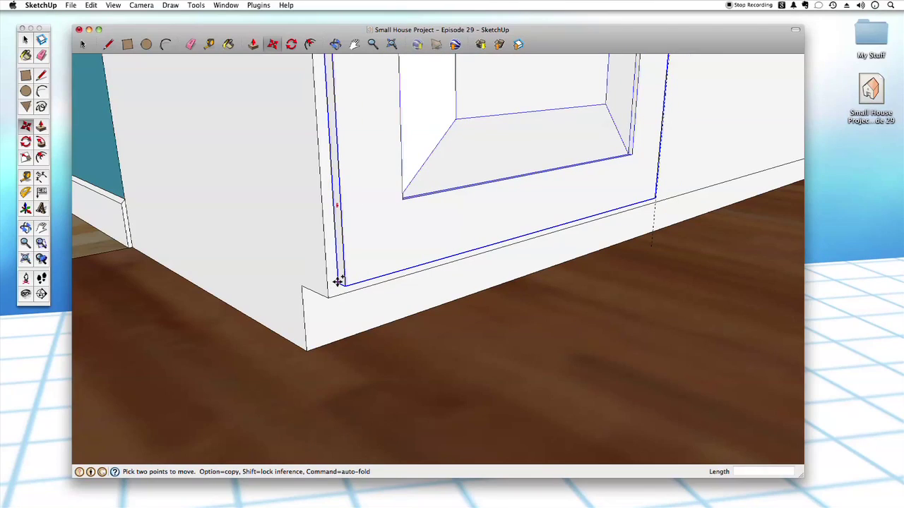
pyautogui.click(339, 282)
pyautogui.keyDown('shift'); pyautogui.moveTo(521, 252); pyautogui.dragTo(427, 252, button='middle'); pyautogui.keyUp('shift')
pyautogui.scroll(5, 389, 276)
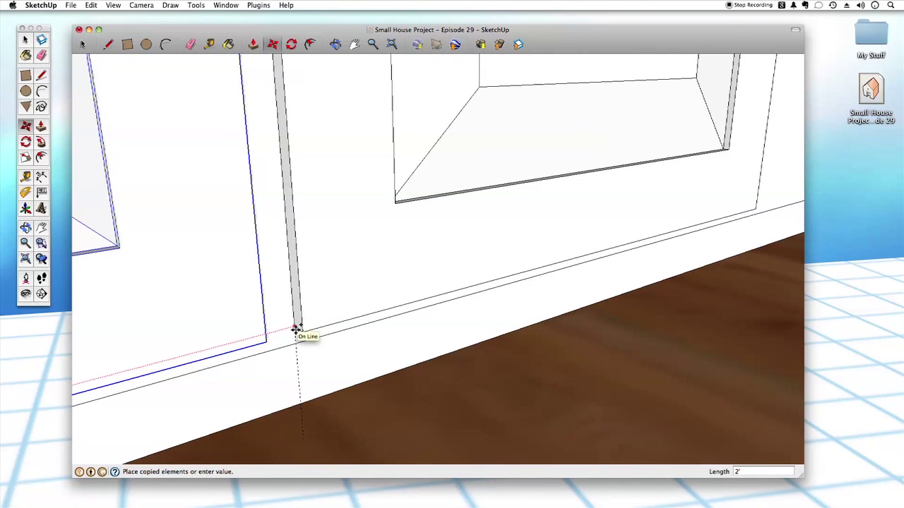
pyautogui.click(296, 329)
pyautogui.scroll(-10, 303, 335)
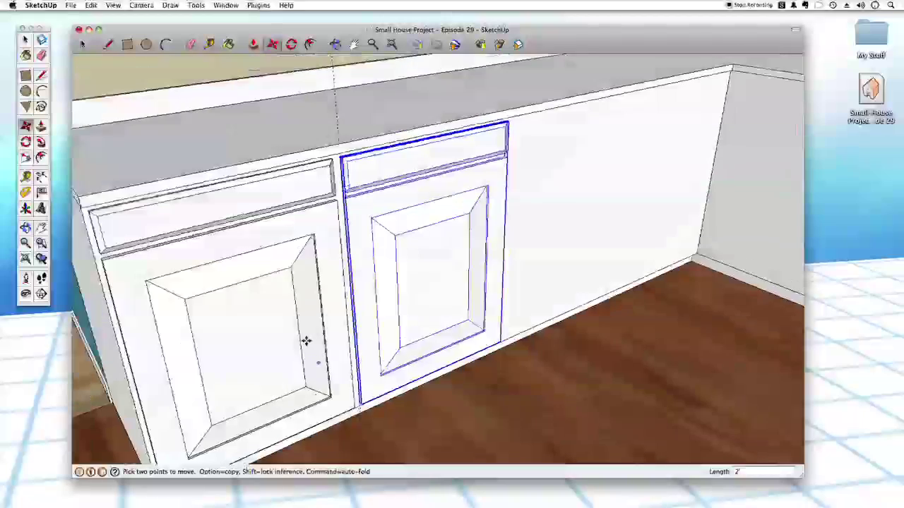
# - Erase the vertical guide line between the two cabinet faces
pyautogui.press('space')
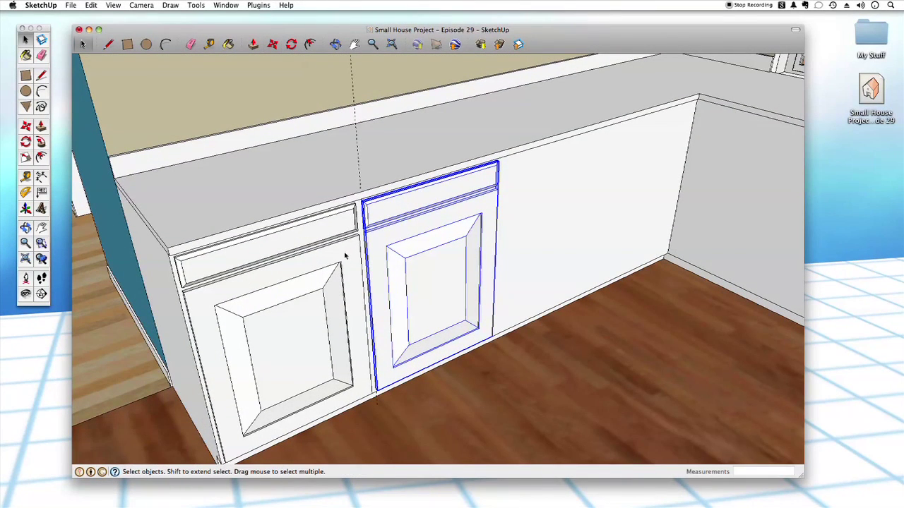
pyautogui.press('e')
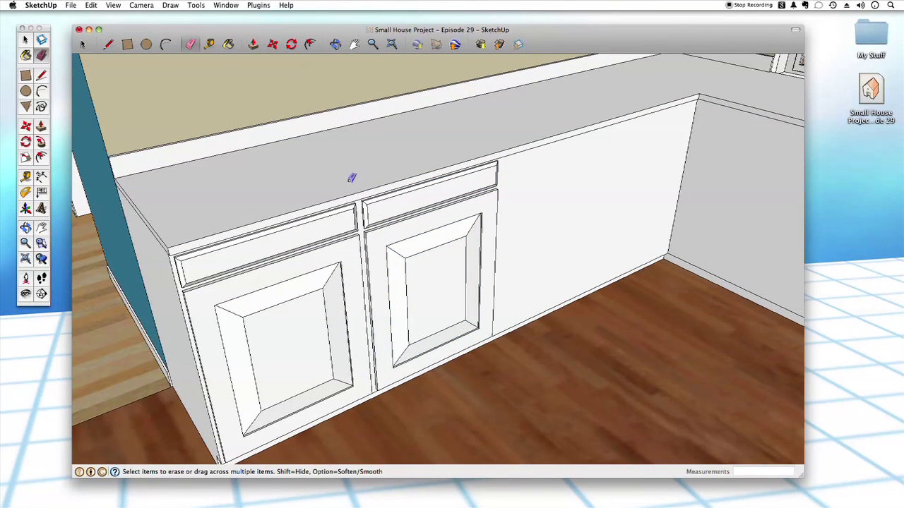
pyautogui.press('space')
pyautogui.scroll(-1, 567, 381)
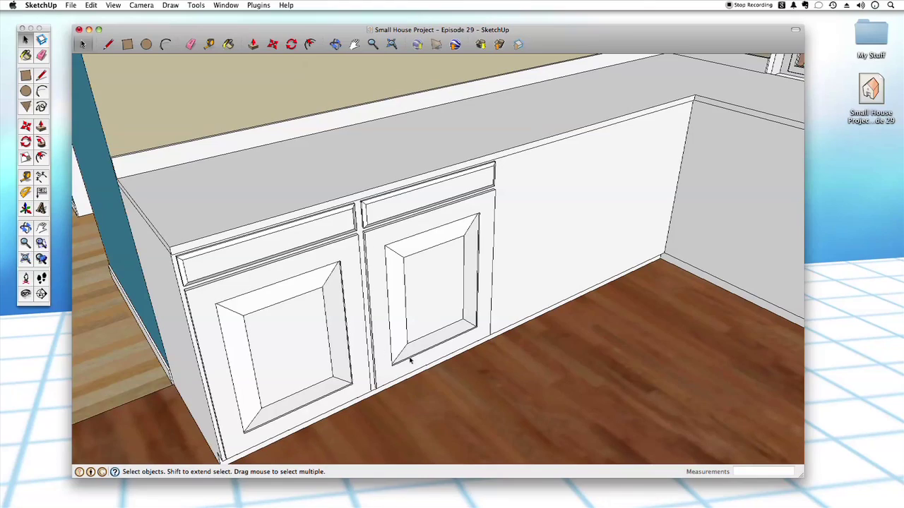
pyautogui.scroll(-2, 429, 165)
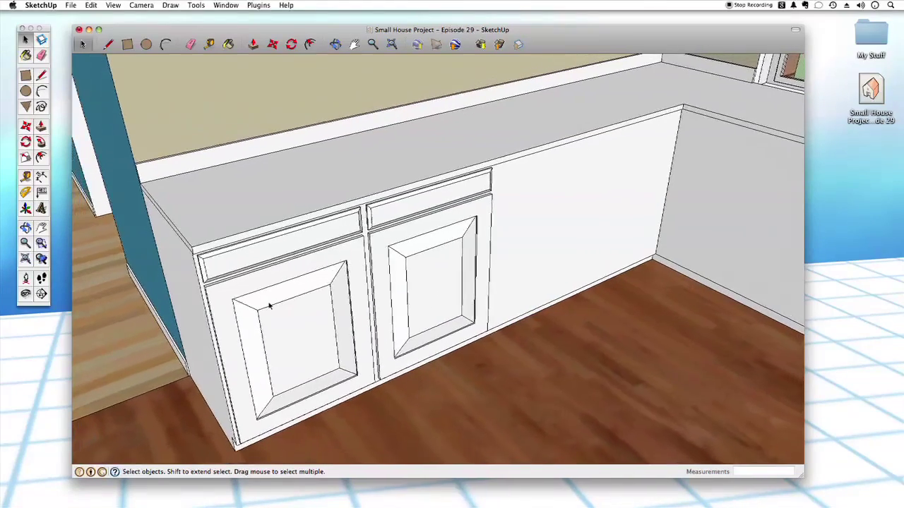
# - Copy the second cabinet face 2' along the red axis to create the third face
pyautogui.scroll(1, 494, 290)
pyautogui.click(429, 281)
pyautogui.scroll(5, 432, 293)
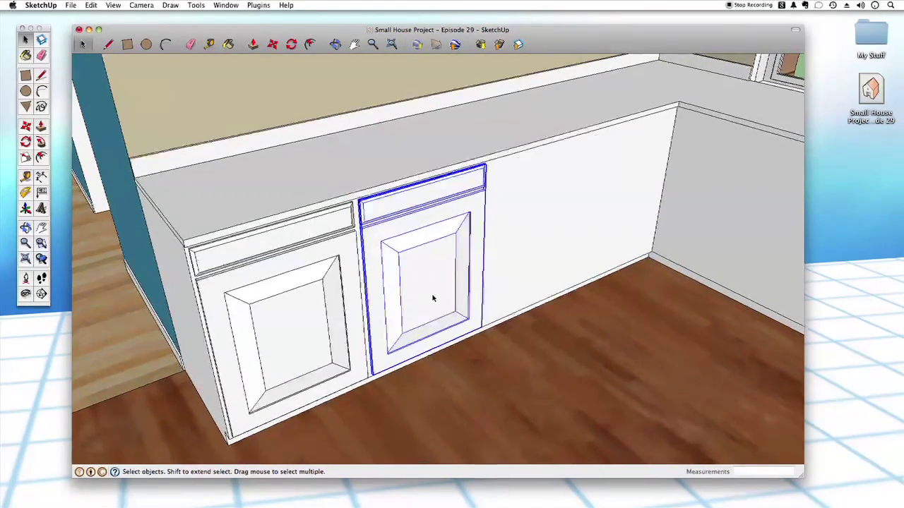
pyautogui.press('m')
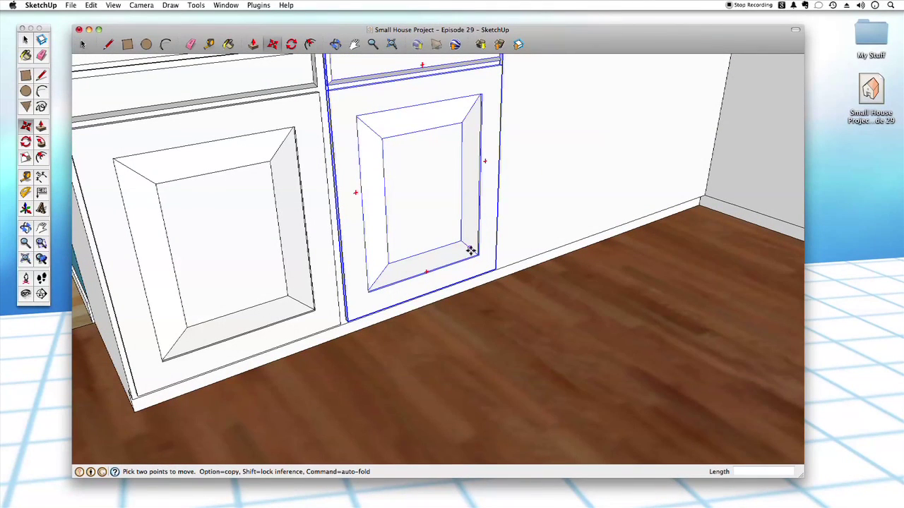
pyautogui.press('alt')
pyautogui.click(424, 219)
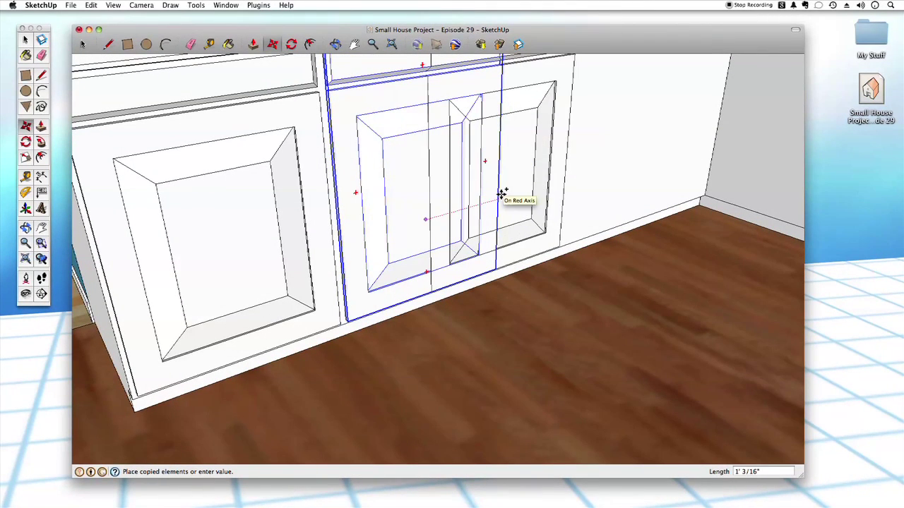
pyautogui.click(501, 193)
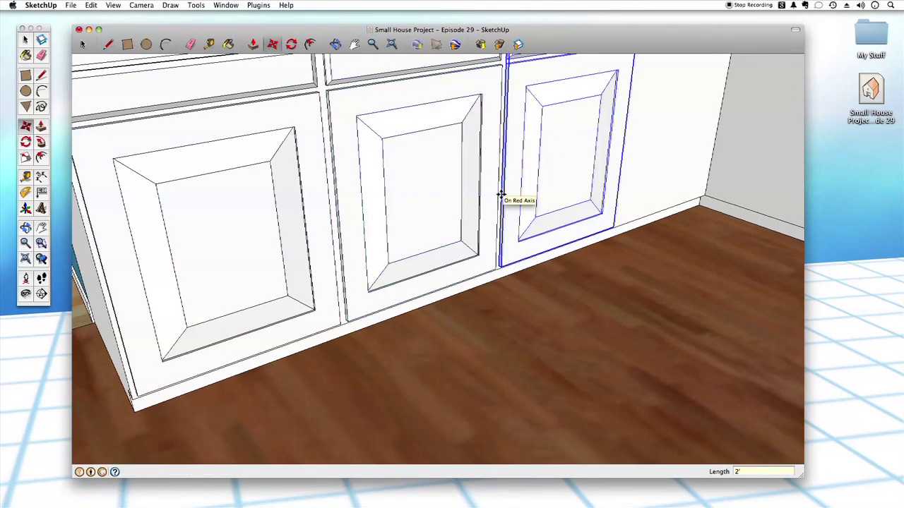
pyautogui.scroll(-4, 538, 234)
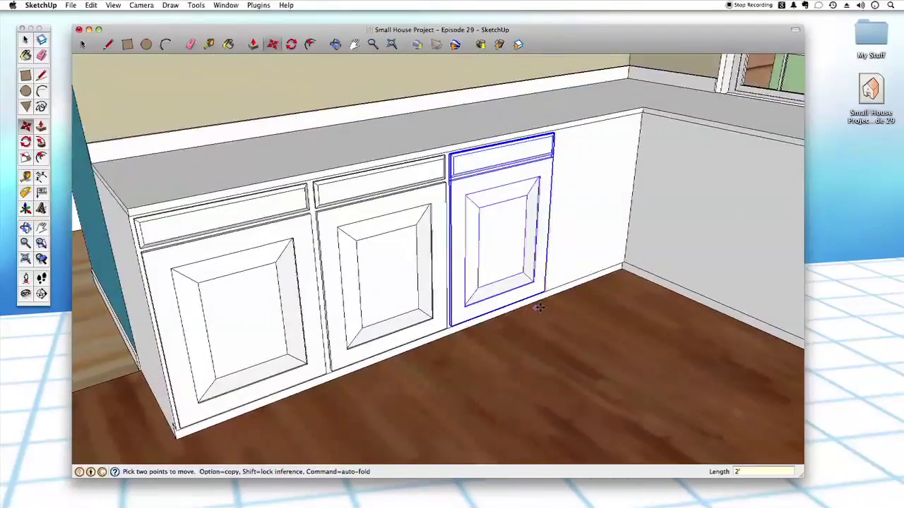
# - Copy the third cabinet face another 2' along the cabinet front to fill the space beside the inside corner
pyautogui.scroll(3, 529, 297)
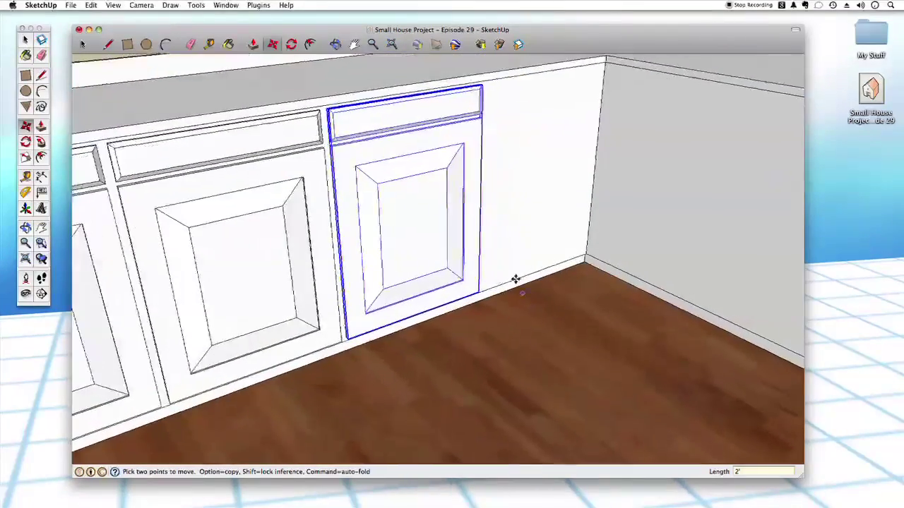
pyautogui.keyDown('alt'); pyautogui.click(417, 230); pyautogui.keyUp('alt')
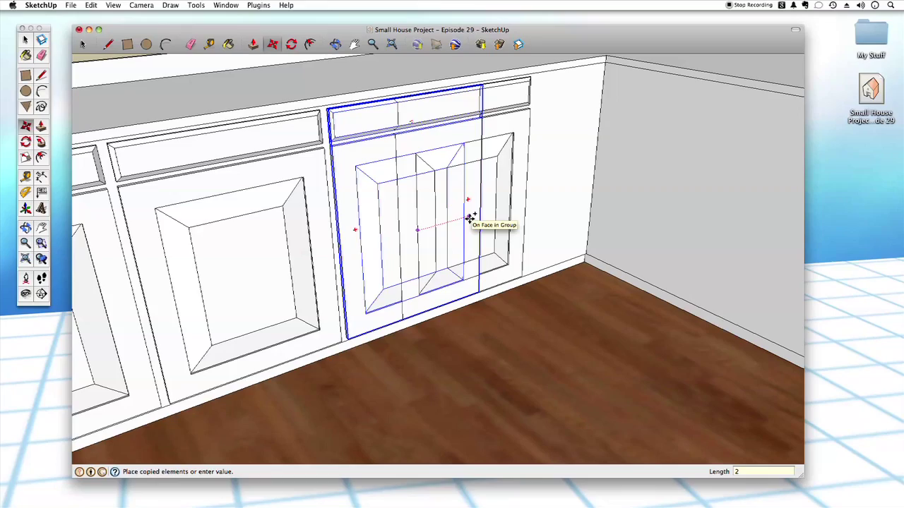
pyautogui.press('Return')
pyautogui.press('space')
pyautogui.scroll(-4, 480, 169)
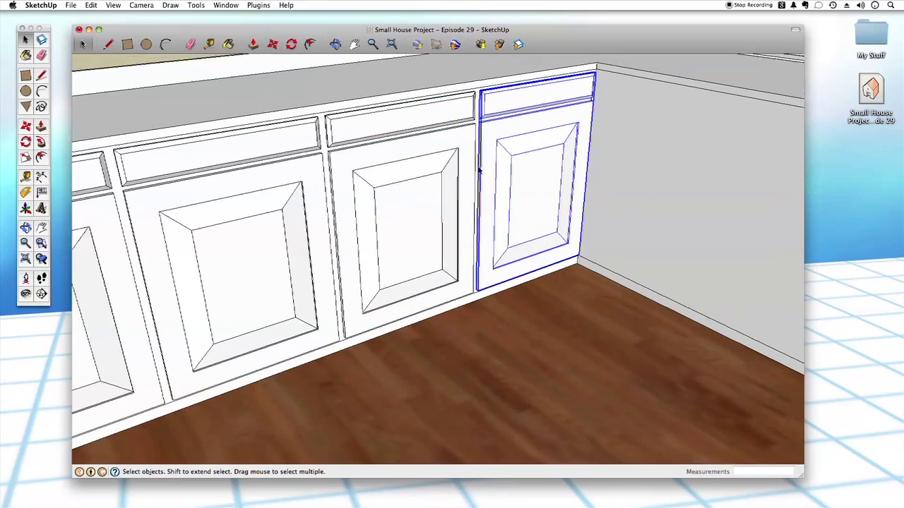
# - Select the four cabinet faces along the finished cabinet run and combine them into one group
pyautogui.moveTo(483, 163); pyautogui.dragTo(424, 256, button='middle')
pyautogui.click(422, 254)
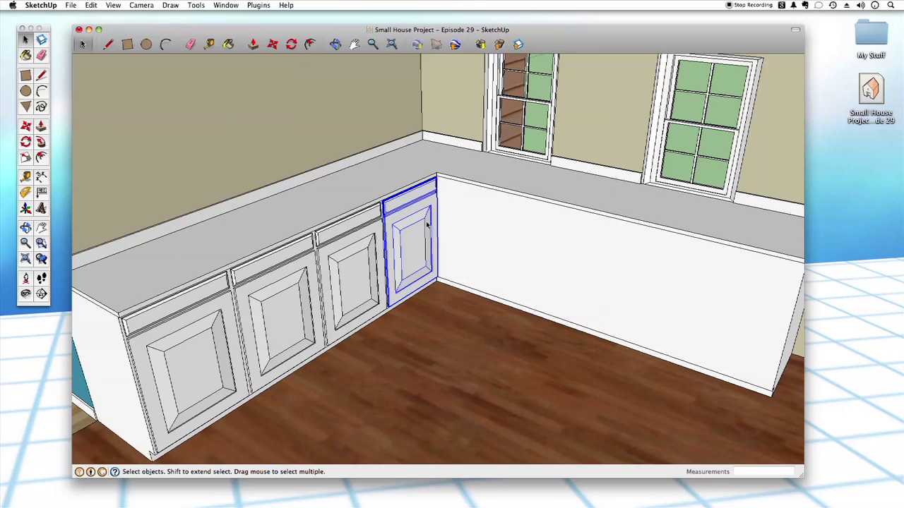
pyautogui.moveTo(535, 271); pyautogui.dragTo(366, 292, button='middle')
pyautogui.keyDown('shift'); pyautogui.click(444, 258); pyautogui.keyUp('shift')
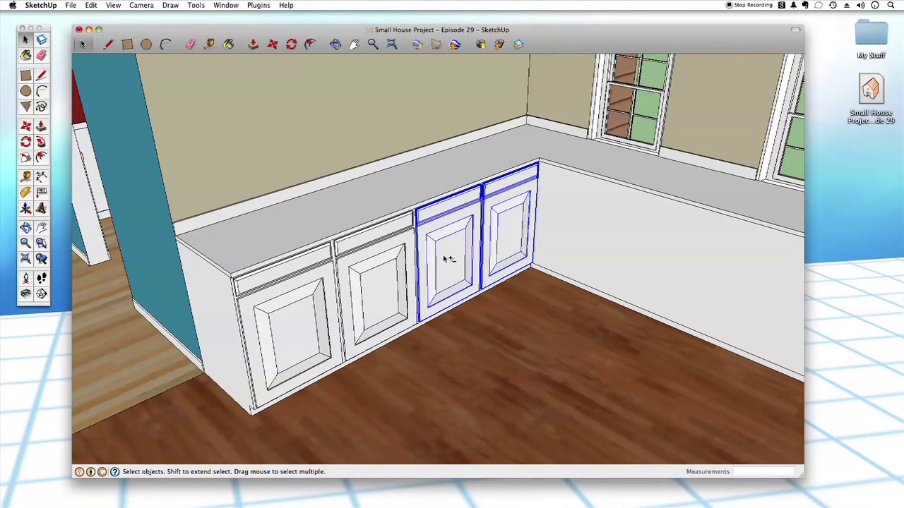
pyautogui.keyDown('shift'); pyautogui.click(358, 295); pyautogui.keyUp('shift')
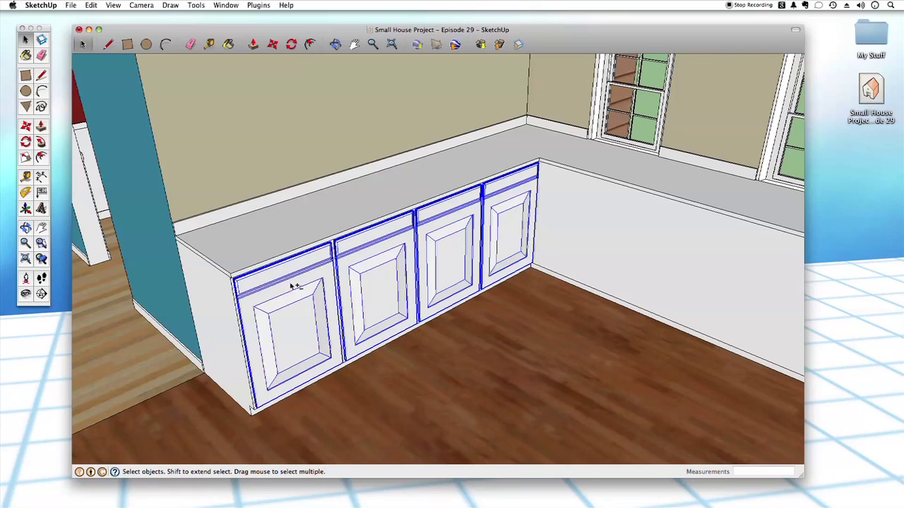
pyautogui.moveTo(420, 286); pyautogui.dragTo(603, 260, button='middle')
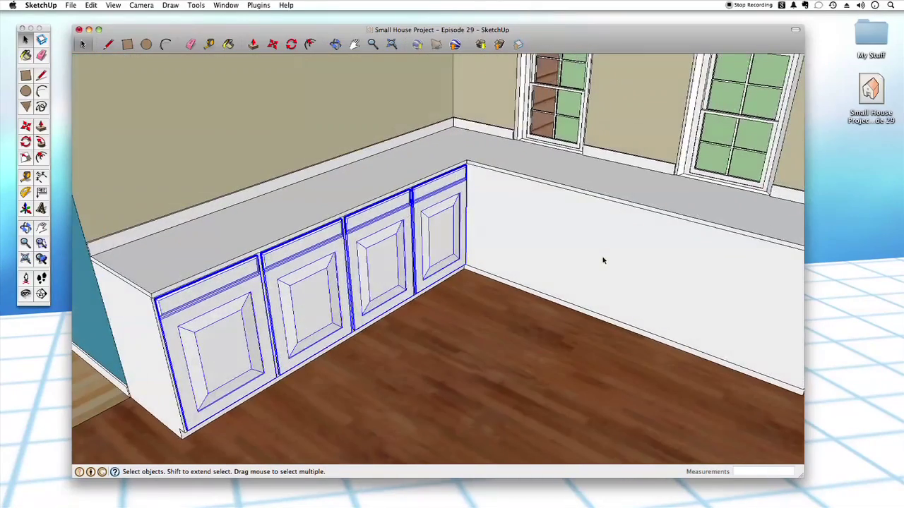
pyautogui.moveTo(545, 257); pyautogui.dragTo(514, 264, button='middle')
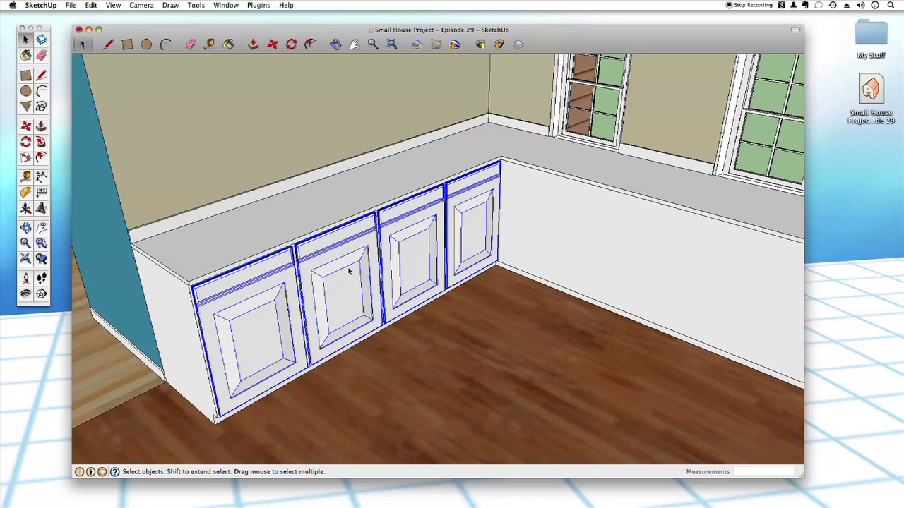
pyautogui.rightClick(348, 270)
pyautogui.click(367, 346)
# - Copy the group of four cabinet faces about 3' 8" out onto the open floor in front of the cabinets
pyautogui.moveTo(368, 346); pyautogui.dragTo(365, 343, button='middle')
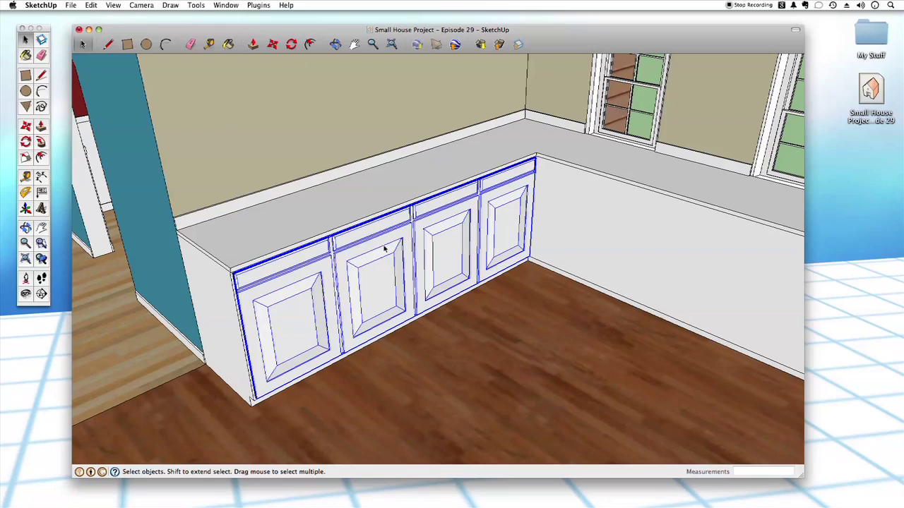
pyautogui.press('m')
pyautogui.click(376, 285)
pyautogui.press('alt')
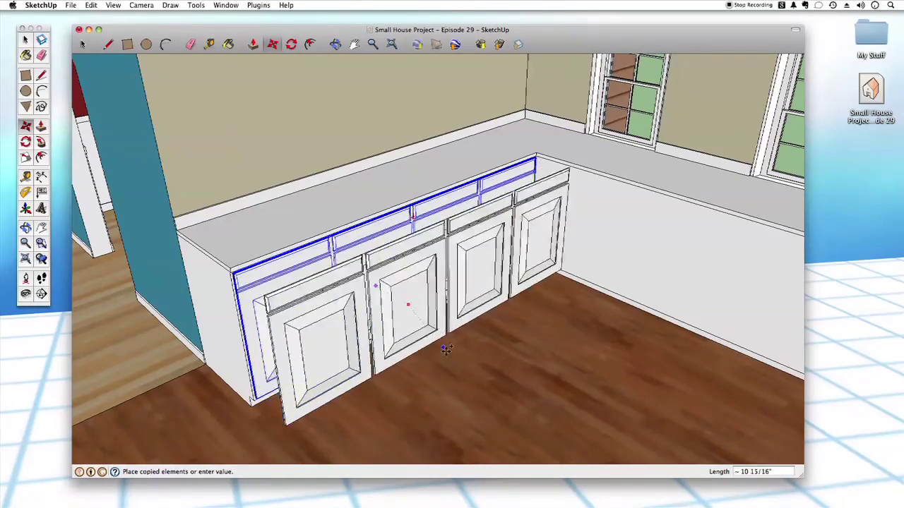
pyautogui.click(514, 368)
pyautogui.moveTo(421, 249); pyautogui.dragTo(436, 292, button='middle')
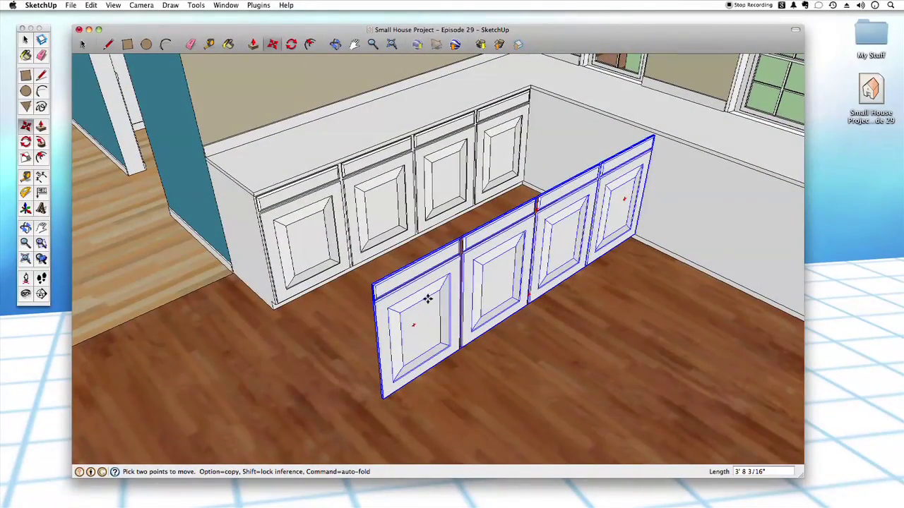
pyautogui.press('space')
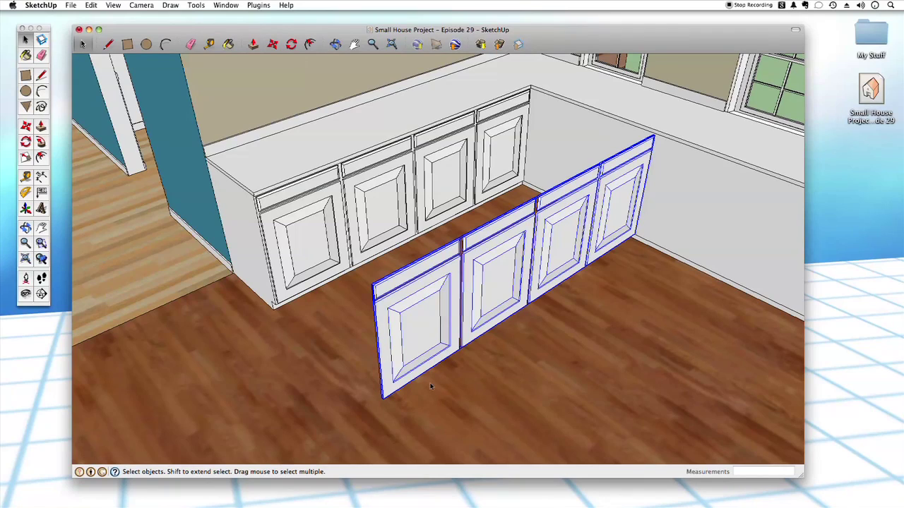
# - Rotate the copied group of faces 90 degrees horizontally about its outer bottom corner so it parallels the window-side cabinet
pyautogui.press('q')
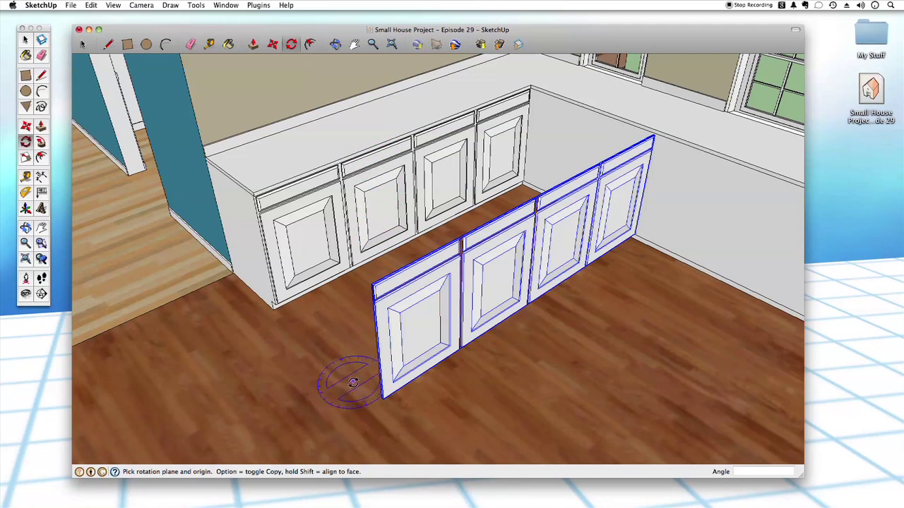
pyautogui.click(386, 399)
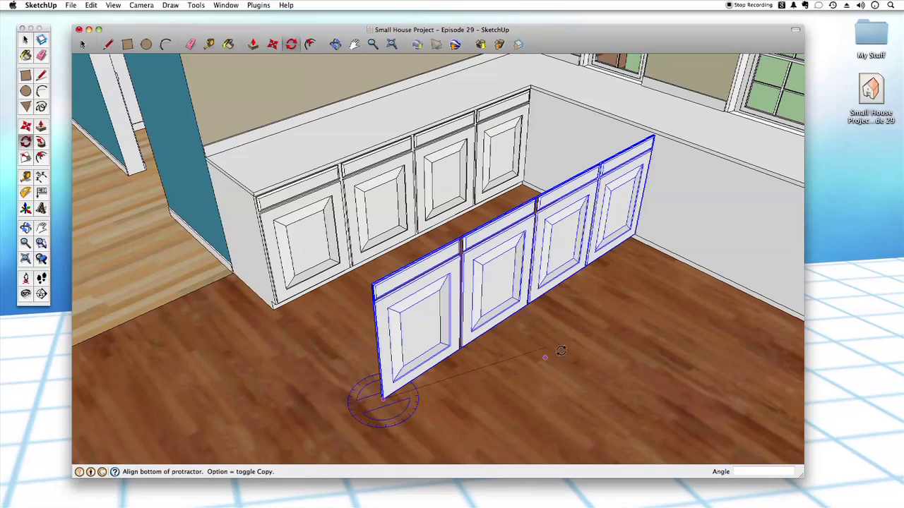
pyautogui.click(635, 237)
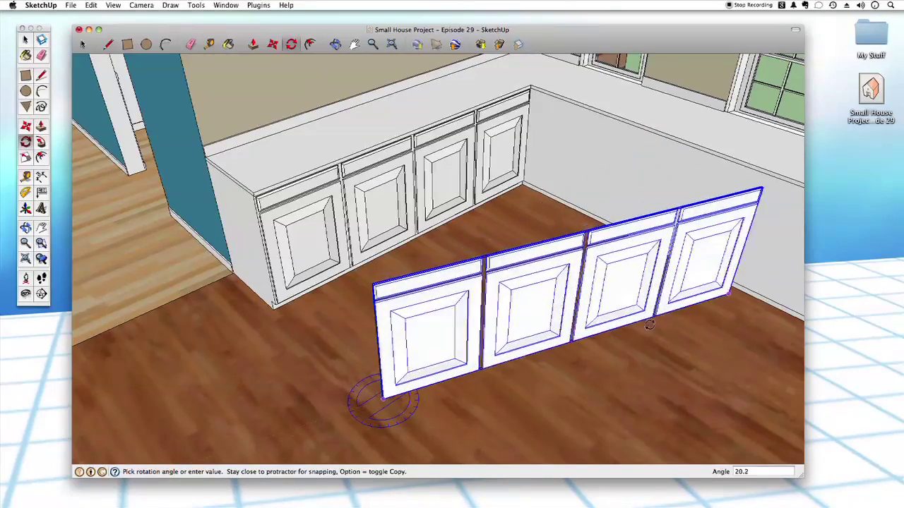
pyautogui.scroll(-2, 622, 408)
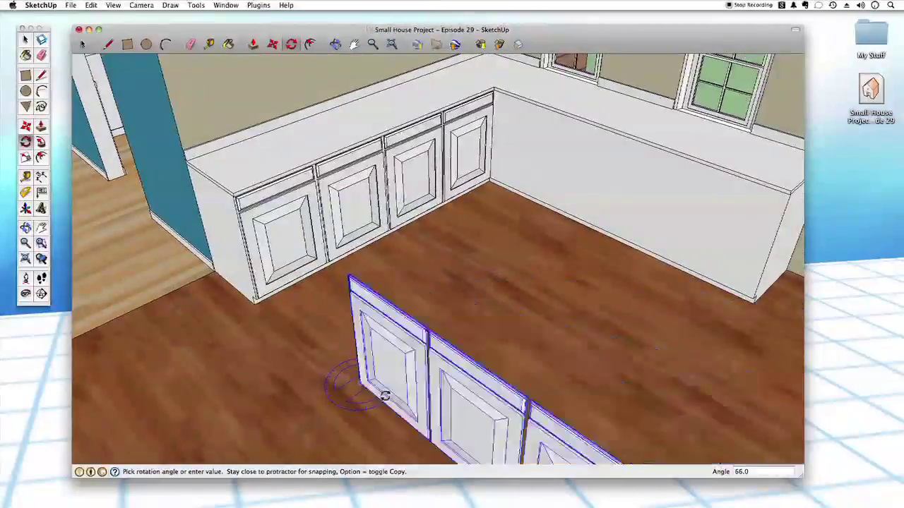
pyautogui.click(385, 402)
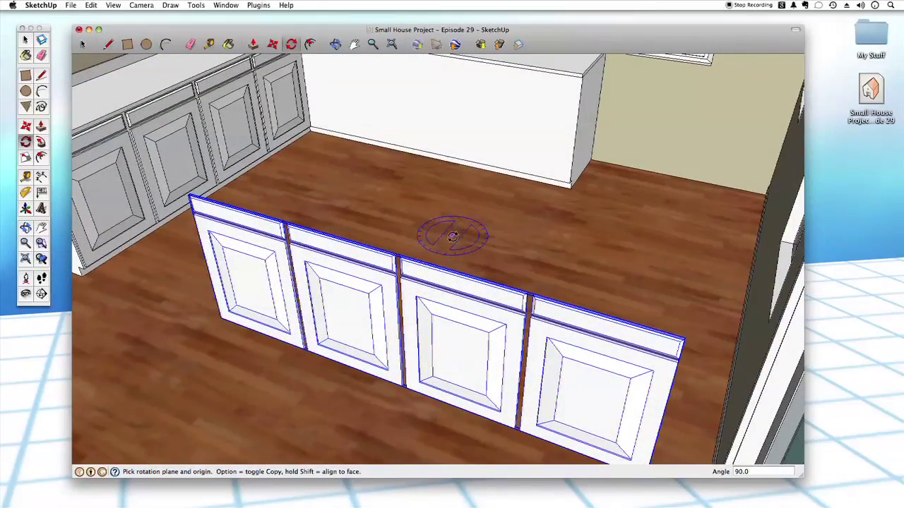
pyautogui.press('space')
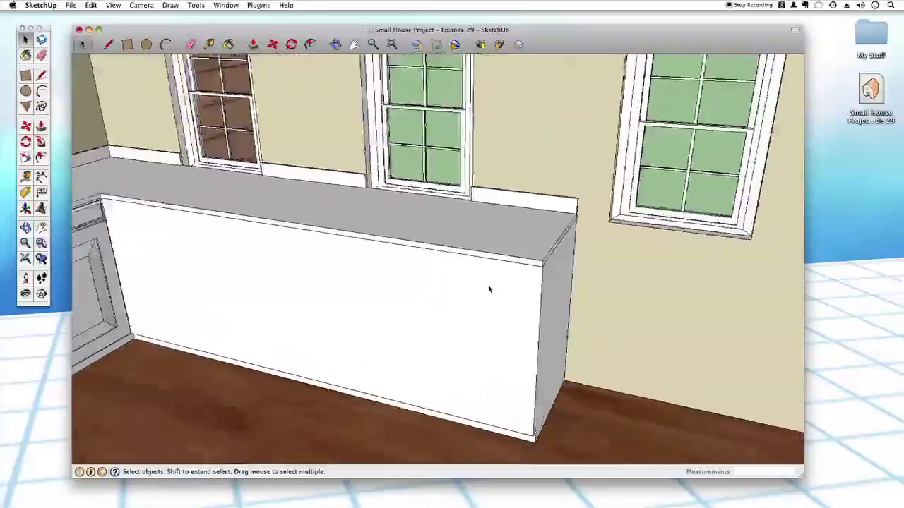
# - Create a vertical guide line just inside the outer end edge of the window-side cabinet front
pyautogui.press('t')
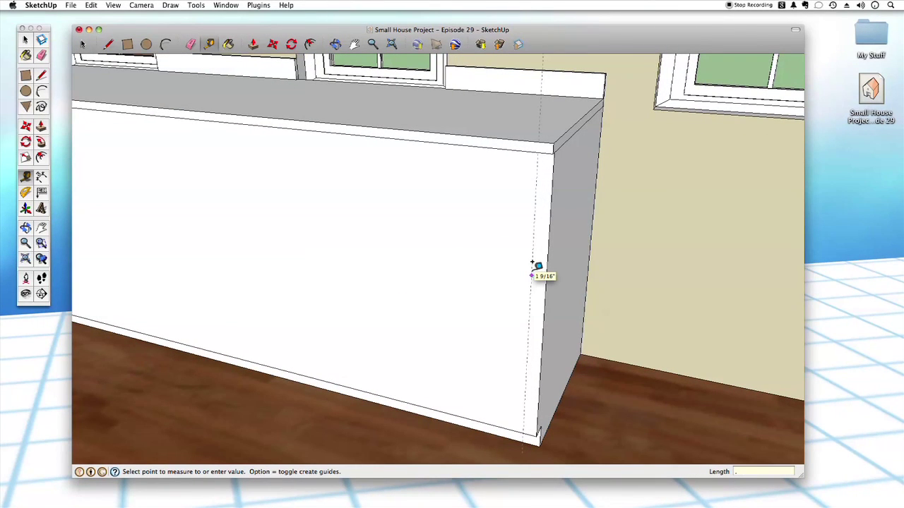
pyautogui.press('space')
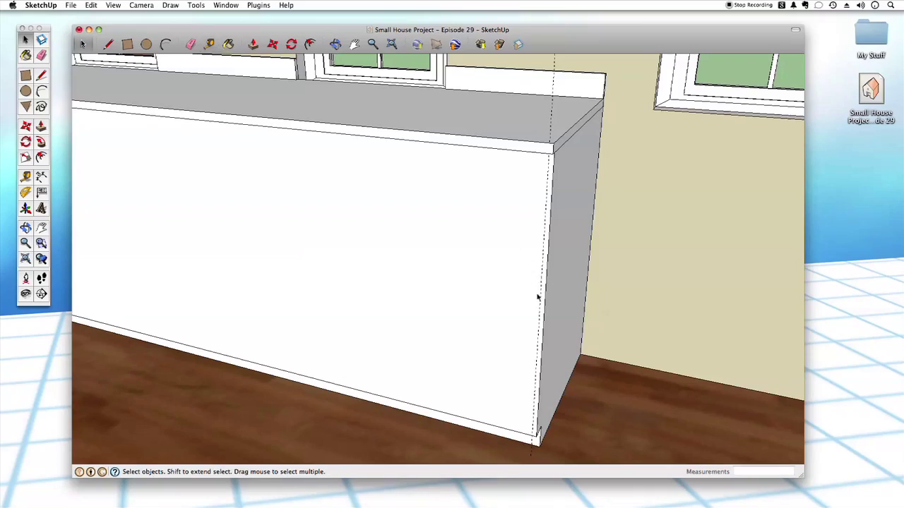
# - Move the rotated group of faces 7' 11" along the red axis onto the front of the window-side cabinet
pyautogui.click(533, 303)
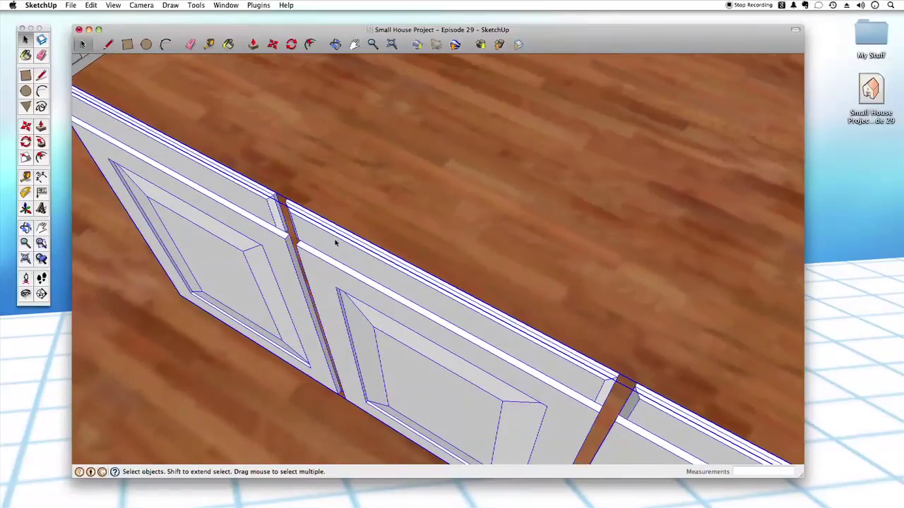
pyautogui.press('m')
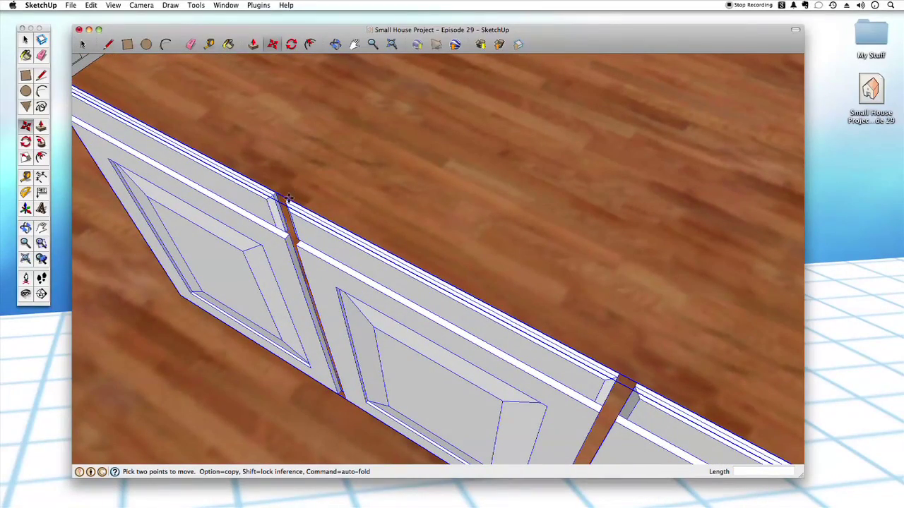
pyautogui.click(288, 200)
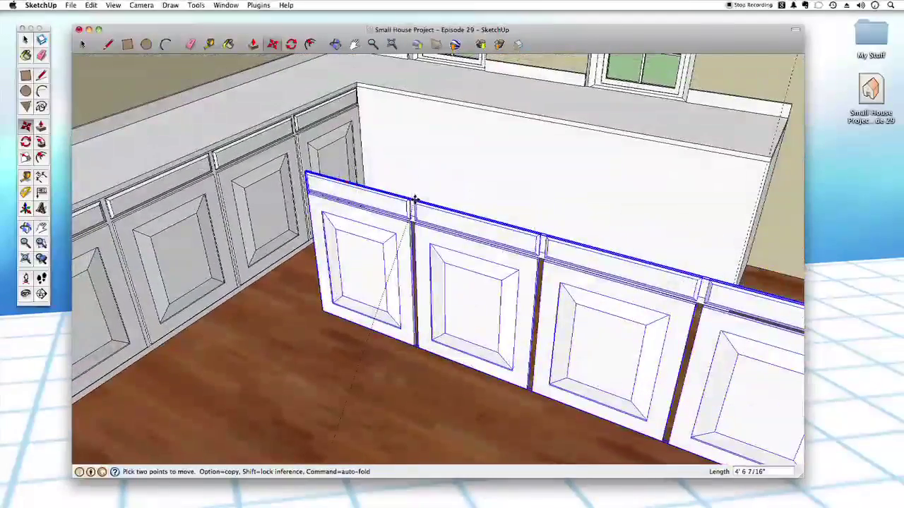
pyautogui.press('Right')
pyautogui.keyDown('shift'); pyautogui.moveTo(478, 144); pyautogui.dragTo(423, 194, button='middle'); pyautogui.keyUp('shift')
pyautogui.scroll(-1, 424, 194)
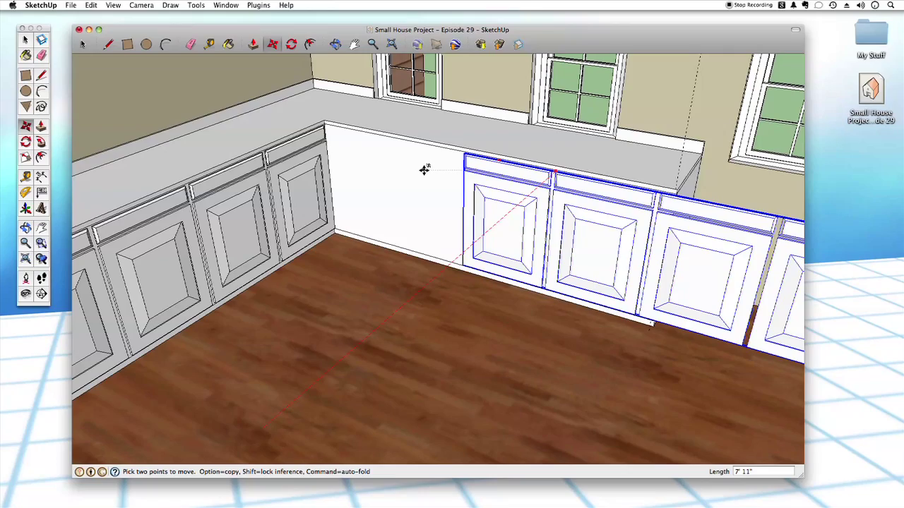
# - Move the group of faces along the green axis so its outer bottom corner aligns with the guide line at the cabinet's end
pyautogui.moveTo(422, 168); pyautogui.dragTo(475, 213, button='middle')
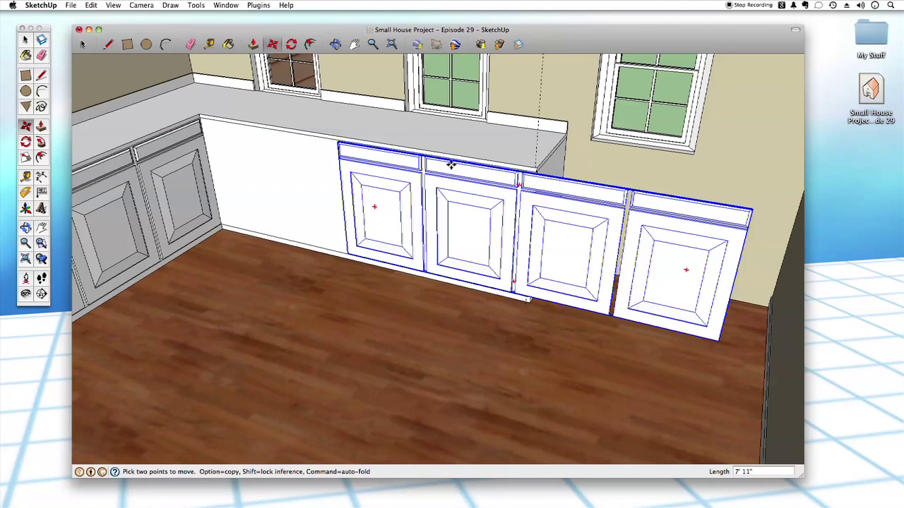
pyautogui.scroll(8, 453, 168)
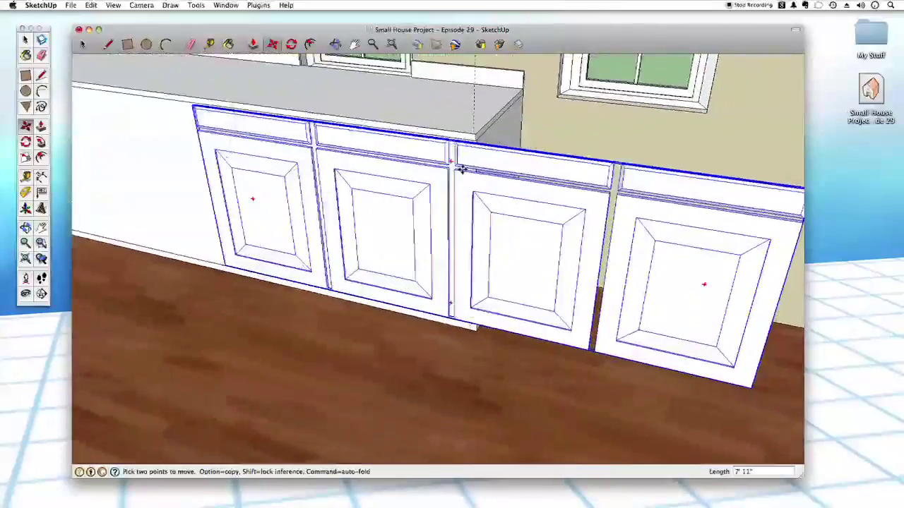
pyautogui.scroll(10, 464, 173)
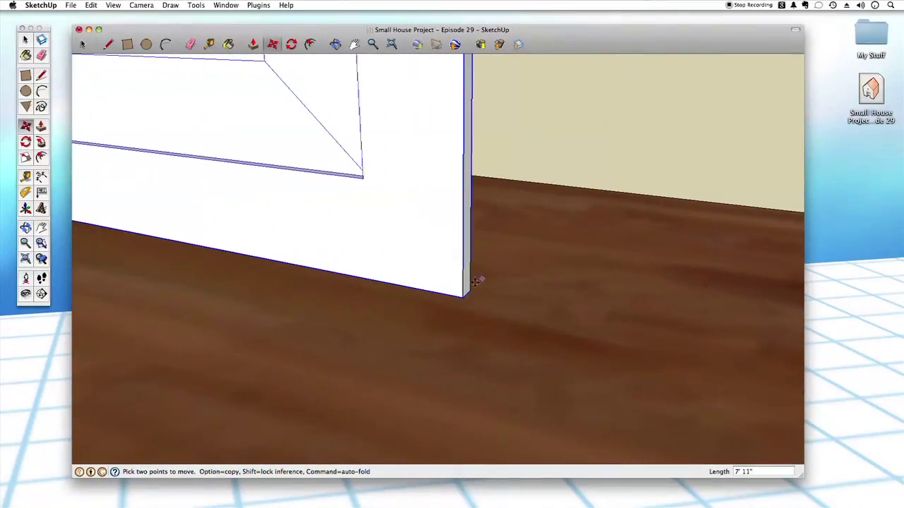
pyautogui.click(469, 293)
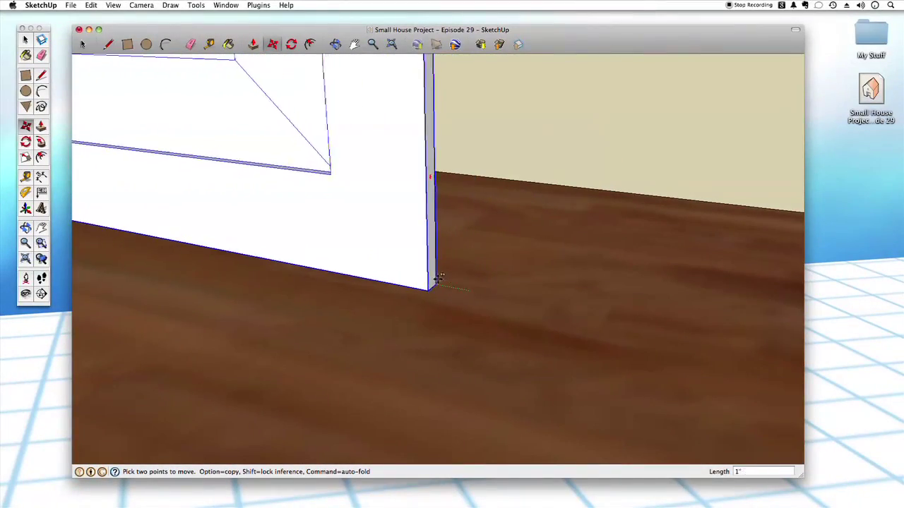
pyautogui.scroll(-10, 413, 255)
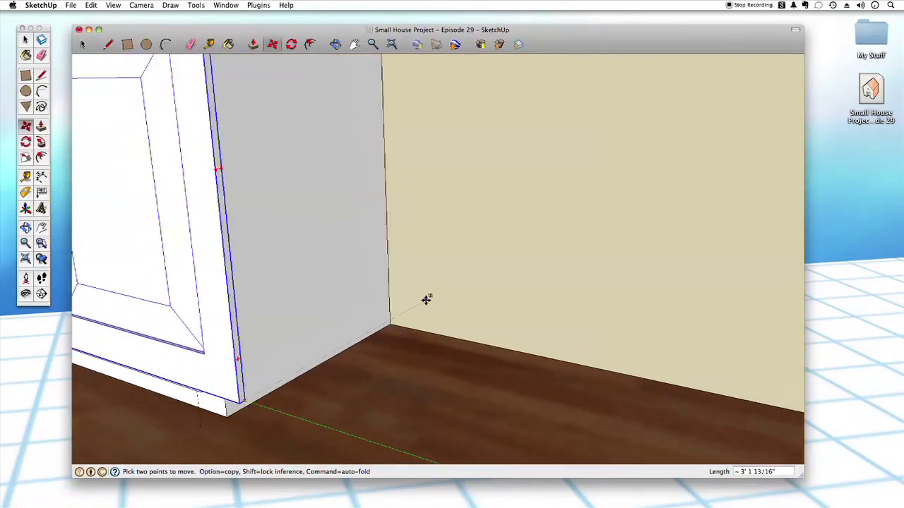
pyautogui.scroll(5, 418, 338)
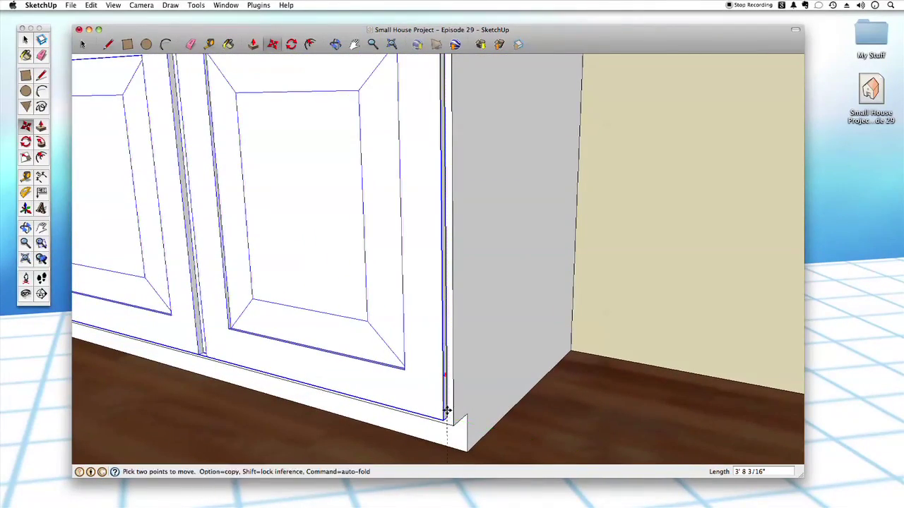
pyautogui.press('space')
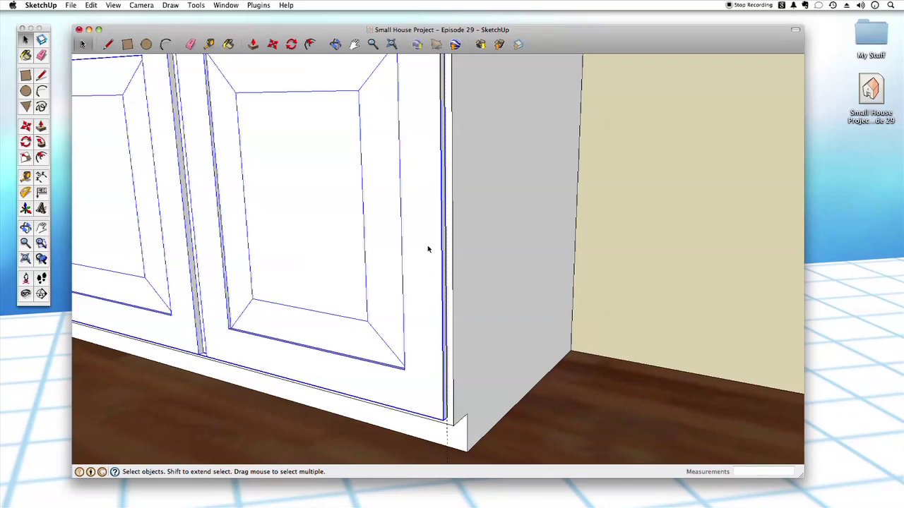
# - Open the L-shaped countertop and backsplash group for editing
pyautogui.moveTo(427, 249); pyautogui.dragTo(580, 348, button='middle')
pyautogui.scroll(-3, 521, 161)
pyautogui.scroll(2, 521, 130)
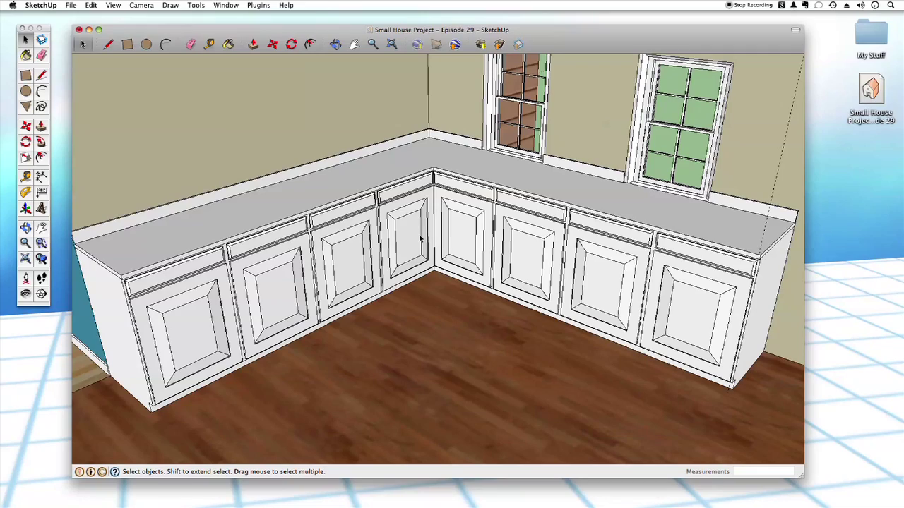
pyautogui.moveTo(542, 280); pyautogui.dragTo(556, 309, button='middle')
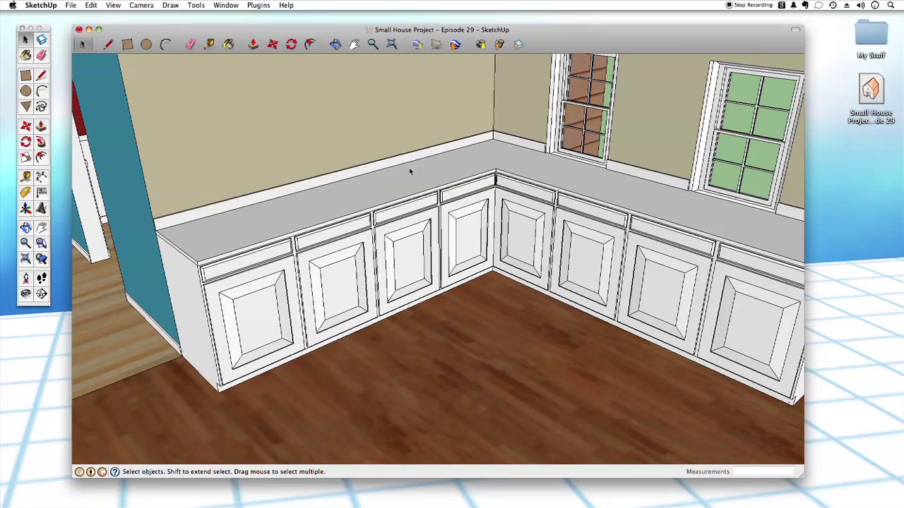
pyautogui.moveTo(425, 191); pyautogui.dragTo(377, 242, button='middle')
pyautogui.click(376, 244)
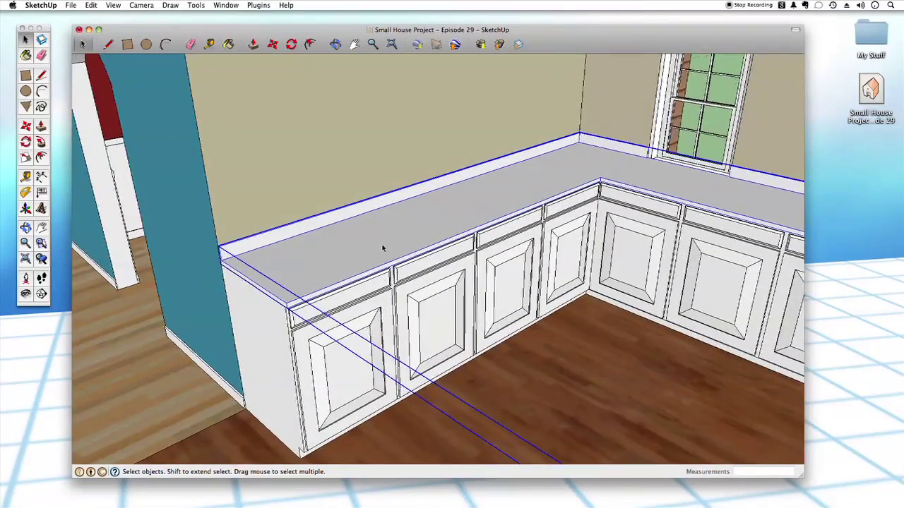
pyautogui.doubleClick(383, 247)
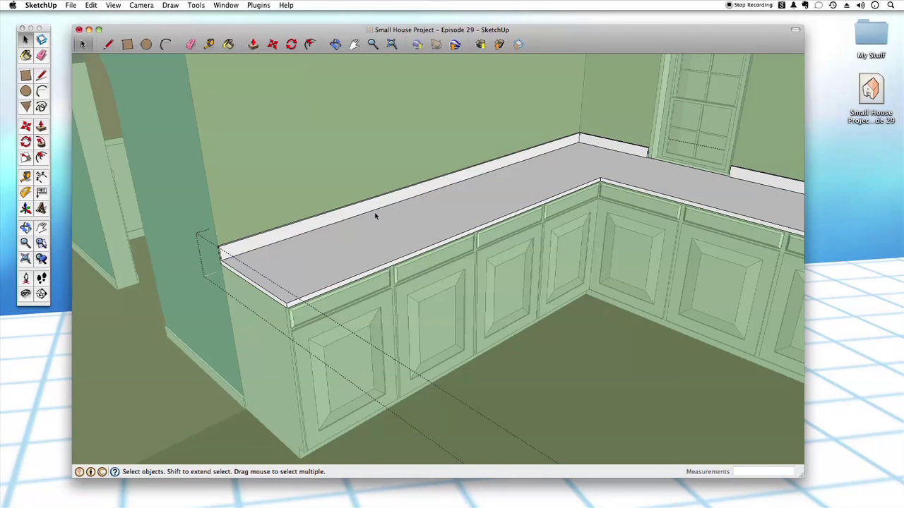
# - Paint the countertop's top faces with the dark speckled granite from the Stone material library
pyautogui.press('b')
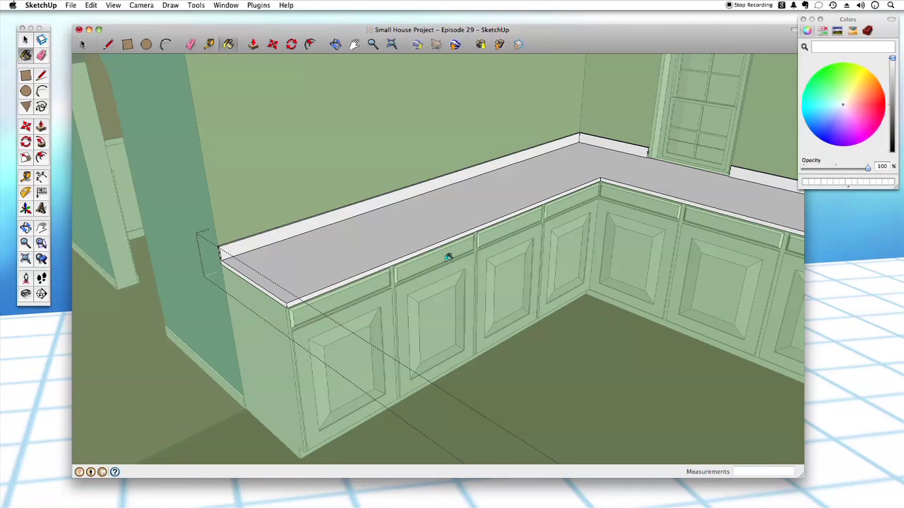
pyautogui.click(867, 30)
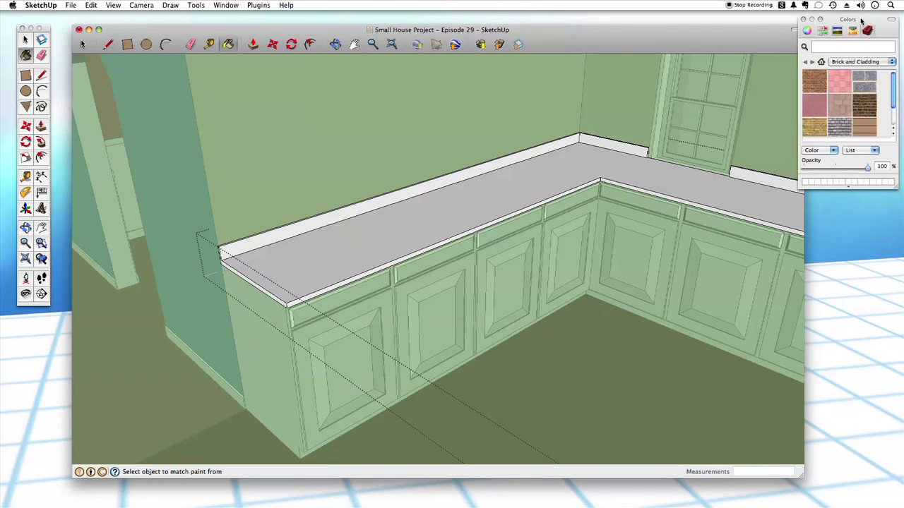
pyautogui.click(859, 61)
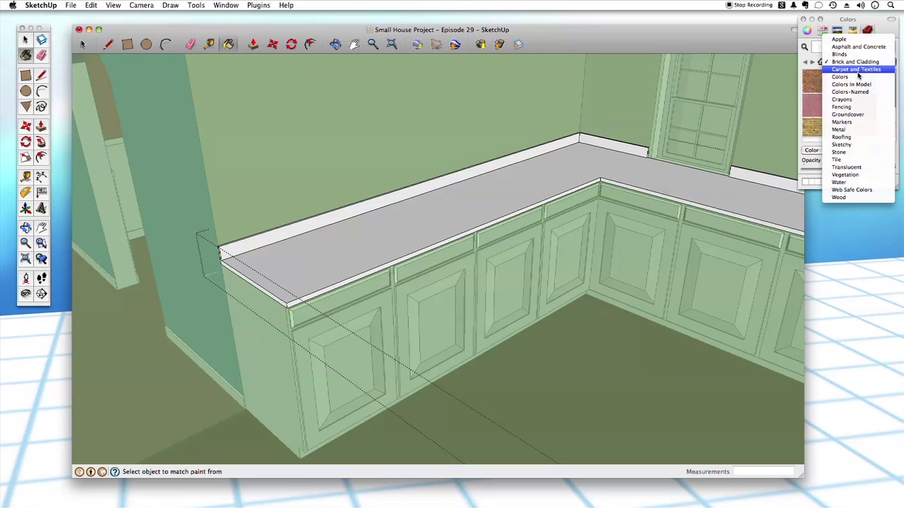
pyautogui.click(856, 153)
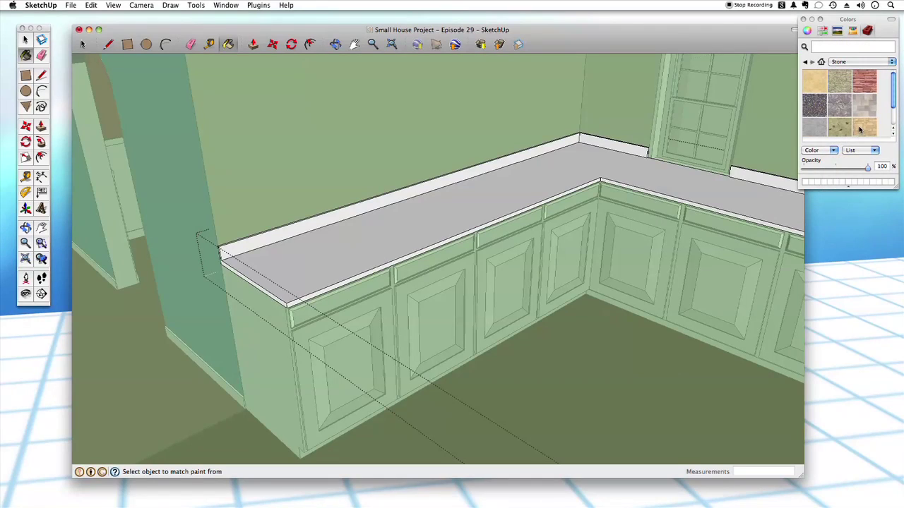
pyautogui.click(813, 107)
pyautogui.click(501, 207)
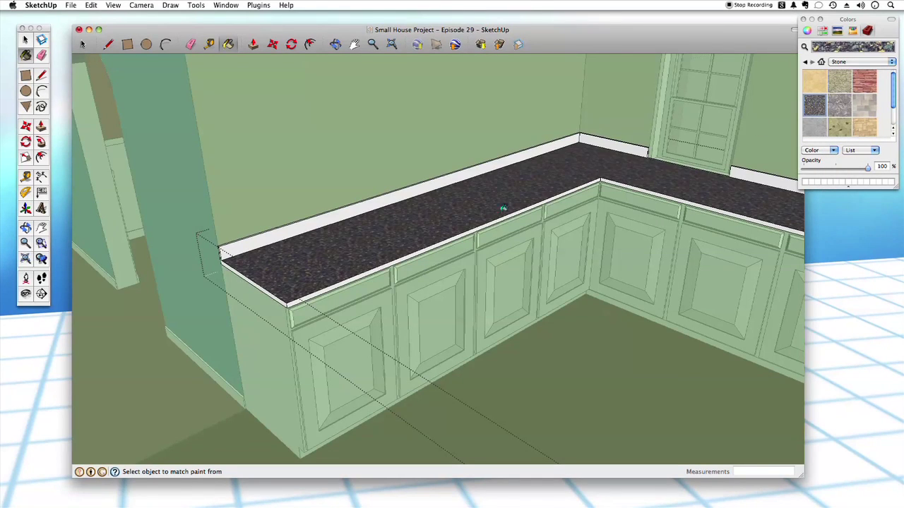
pyautogui.scroll(6, 504, 212)
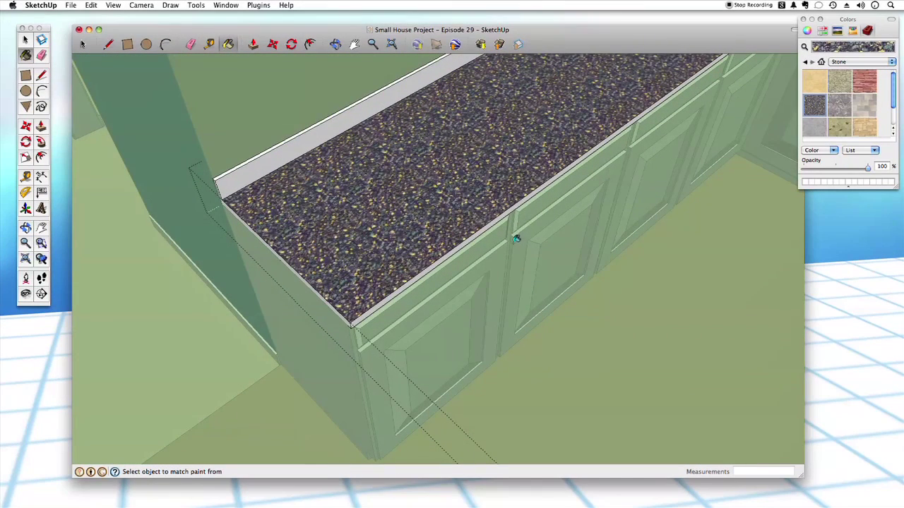
# - Try other gray stone materials on the countertop, ending with the mottled gray marble
pyautogui.click(815, 127)
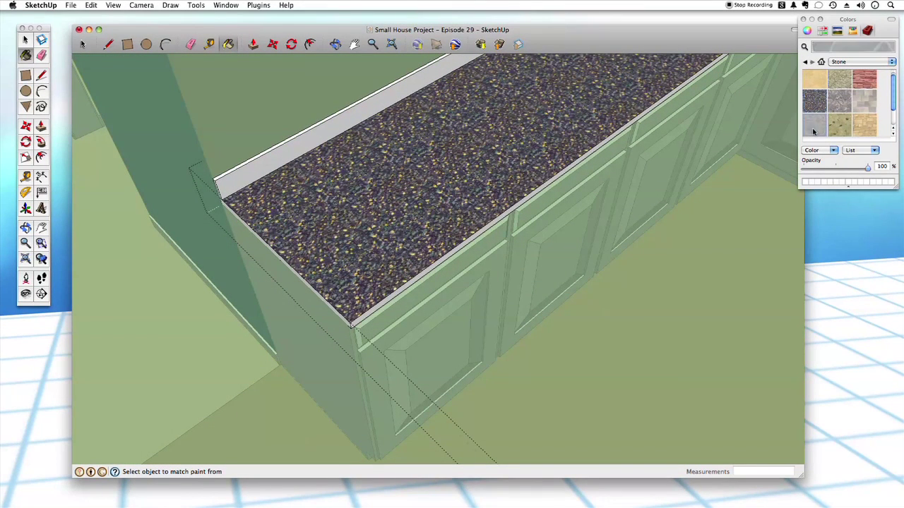
pyautogui.click(584, 118)
pyautogui.moveTo(892, 102); pyautogui.dragTo(892, 122)
pyautogui.click(813, 126)
pyautogui.click(553, 143)
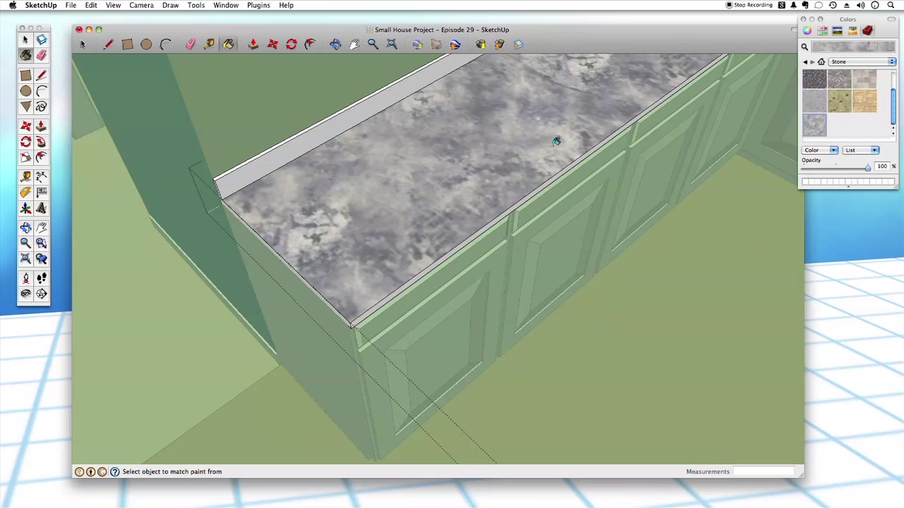
pyautogui.scroll(-3, 554, 143)
pyautogui.moveTo(554, 143); pyautogui.dragTo(561, 145, button='middle')
# - Try the red mosaic, light gray-brown and navy square materials from the Tile library on the countertop
pyautogui.click(839, 62)
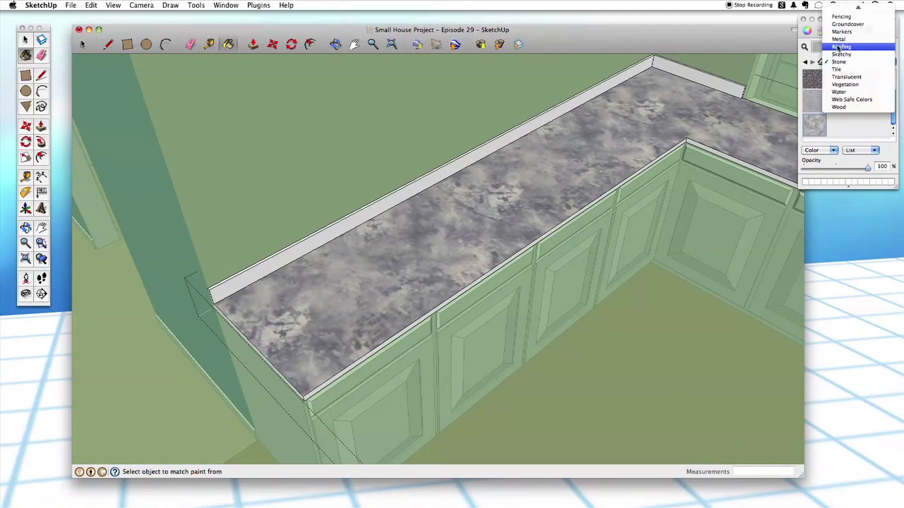
pyautogui.click(840, 67)
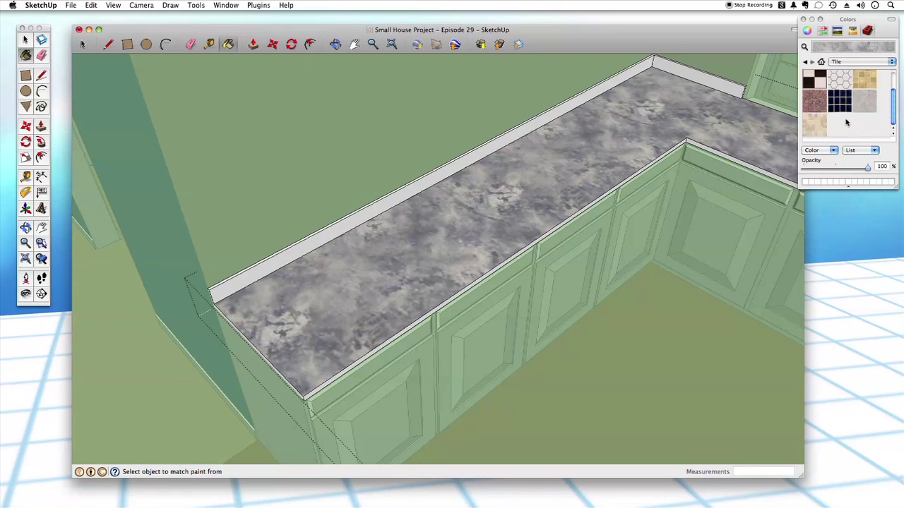
pyautogui.click(813, 106)
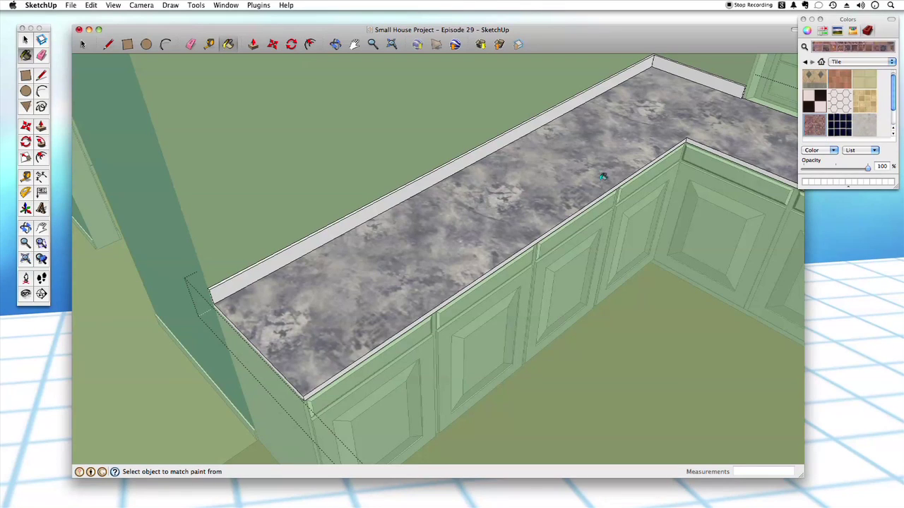
pyautogui.click(597, 180)
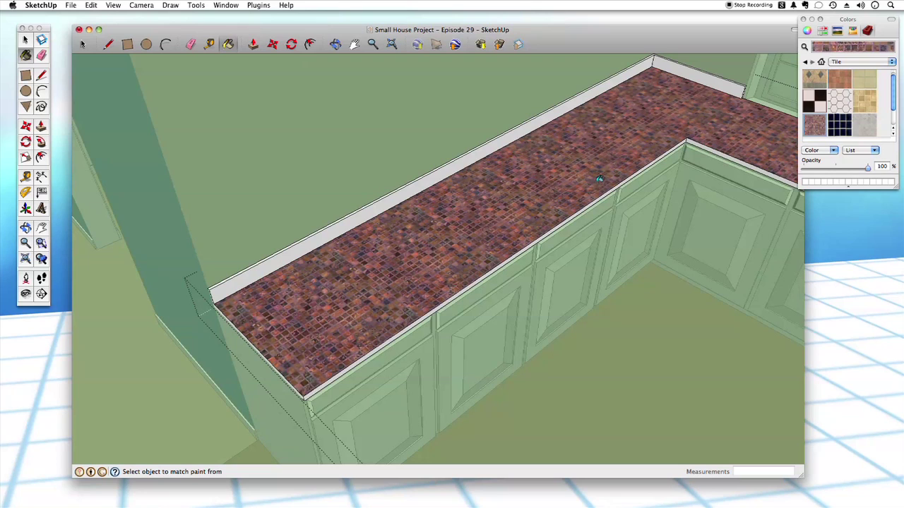
pyautogui.click(863, 125)
pyautogui.click(572, 190)
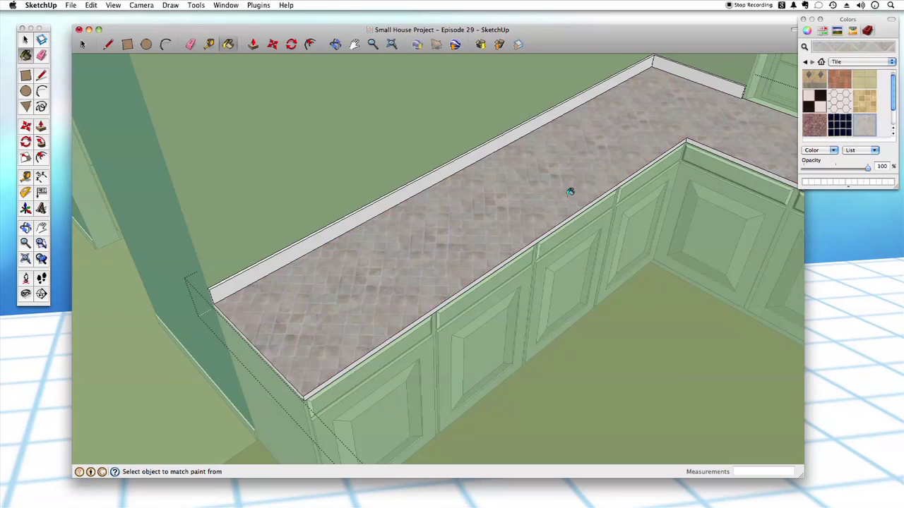
pyautogui.click(840, 127)
pyautogui.click(540, 197)
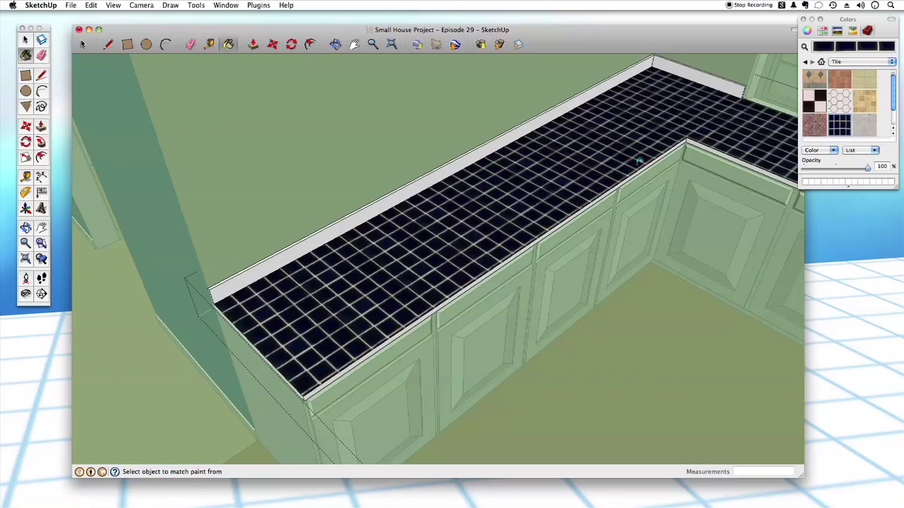
# - Try the beige travertine tile and the tan multi-tone square tile on the countertop
pyautogui.moveTo(893, 94); pyautogui.dragTo(892, 118)
pyautogui.click(814, 125)
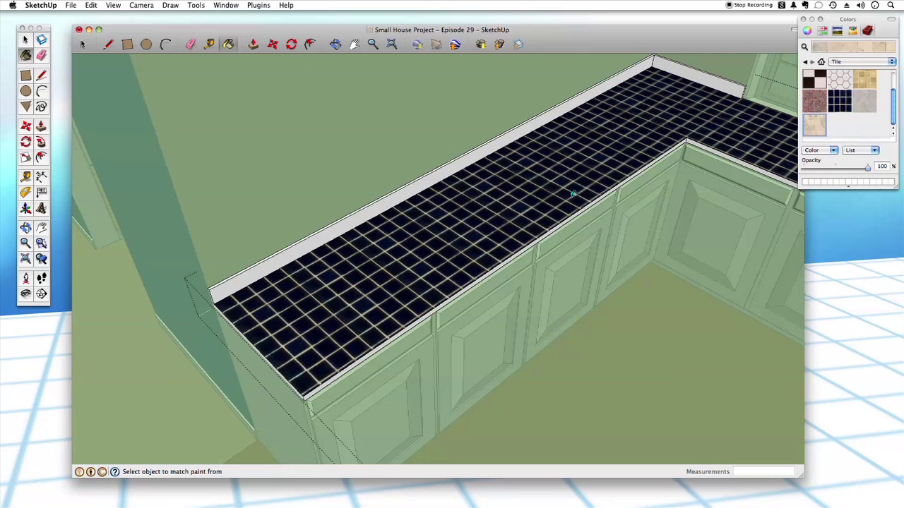
pyautogui.click(597, 163)
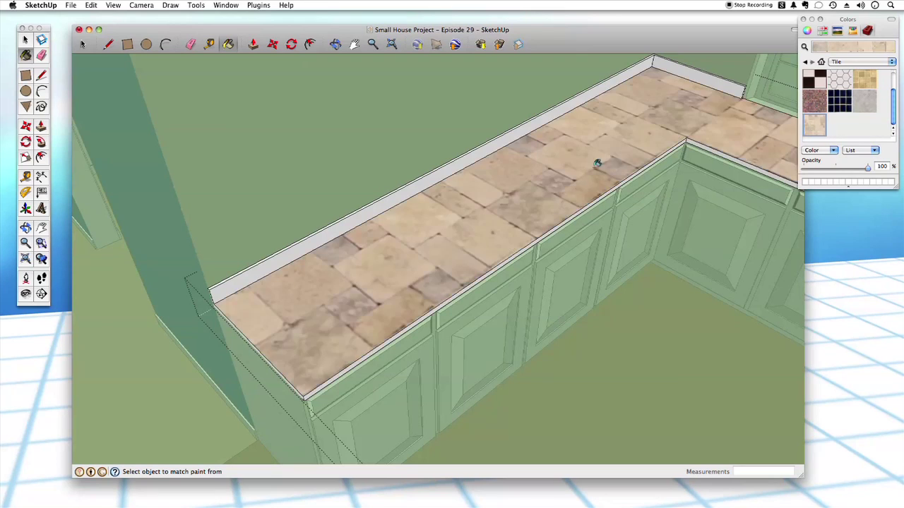
pyautogui.click(893, 73)
pyautogui.click(864, 105)
pyautogui.click(614, 143)
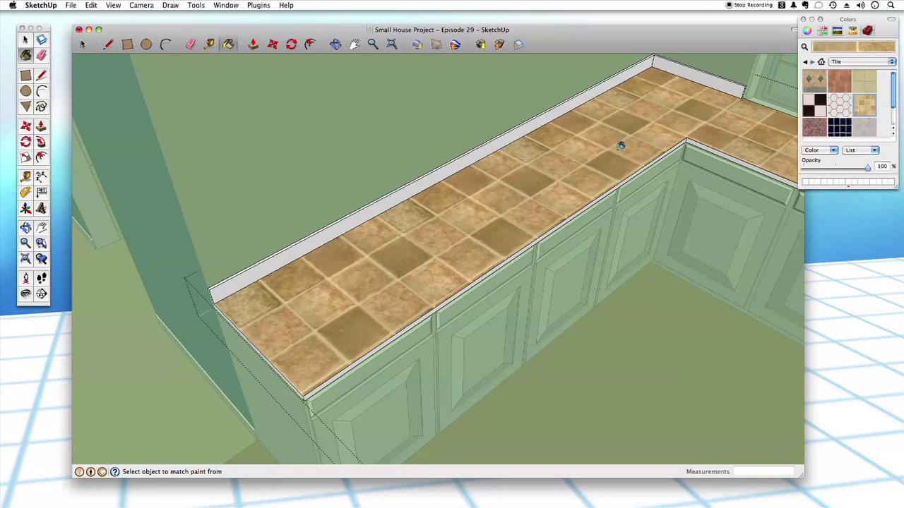
# - Paint the countertop, its edges and the backsplash with the red terracotta tile, and close the group and the materials window
pyautogui.click(838, 84)
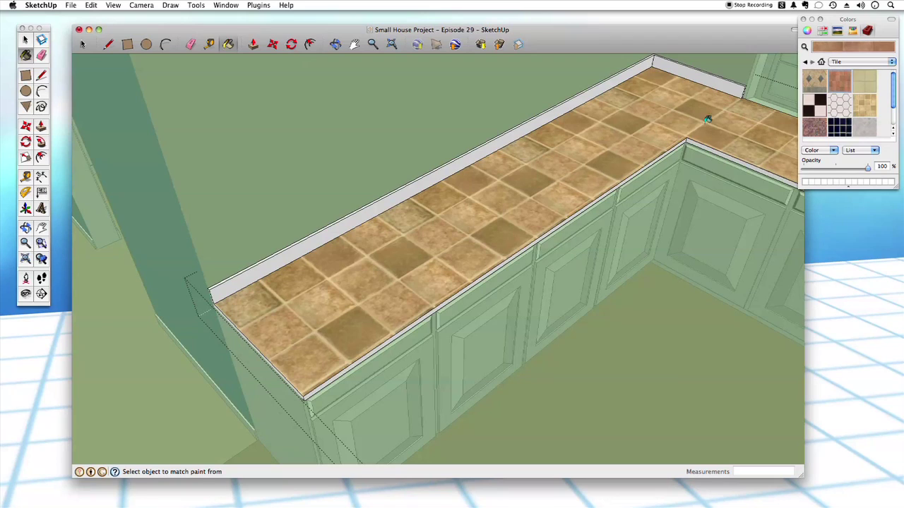
pyautogui.click(606, 160)
pyautogui.moveTo(609, 163)
pyautogui.mouseDown(button='middle')
pyautogui.moveTo(617, 174)
pyautogui.moveTo(575, 198)
pyautogui.moveTo(437, 258)
pyautogui.mouseUp(button='middle')
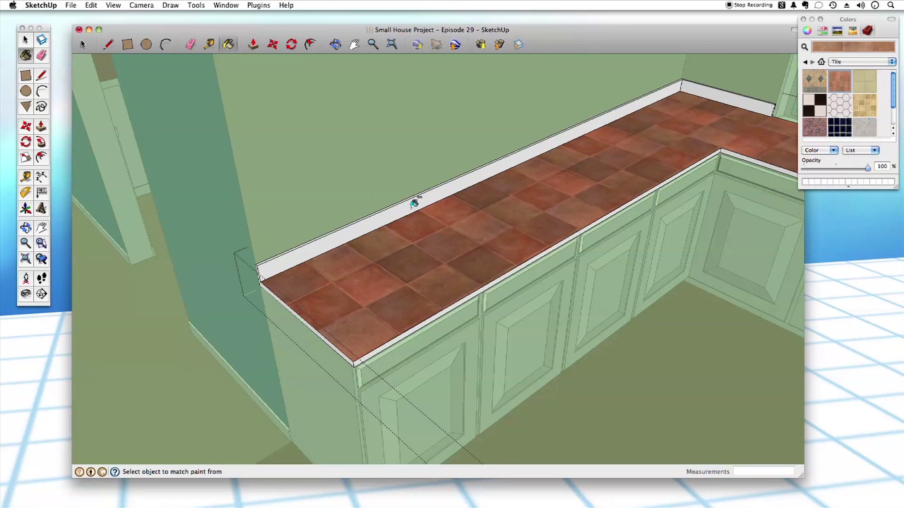
pyautogui.click(382, 212)
pyautogui.press('space')
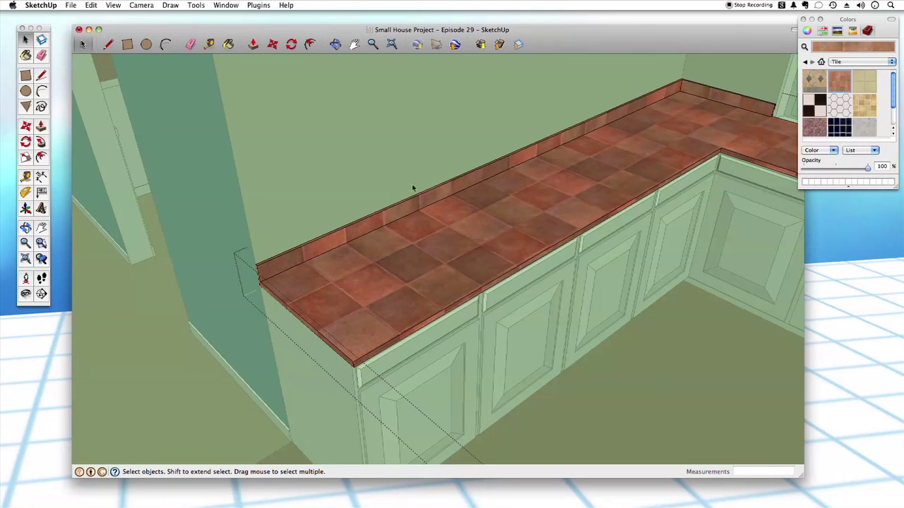
pyautogui.moveTo(569, 178); pyautogui.dragTo(657, 298, button='middle')
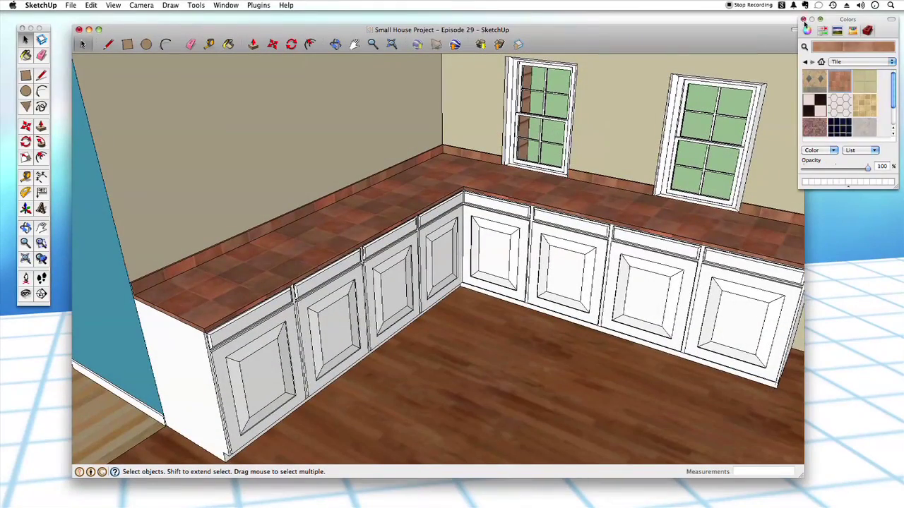
pyautogui.click(803, 20)
# - Explode the two groups of door-and-drawer faces on both cabinet runs
pyautogui.moveTo(558, 330)
pyautogui.mouseDown(button='middle')
pyautogui.moveTo(565, 338)
pyautogui.moveTo(555, 343)
pyautogui.mouseUp(button='middle')
pyautogui.moveTo(344, 415); pyautogui.dragTo(299, 371, button='middle')
pyautogui.click(283, 368)
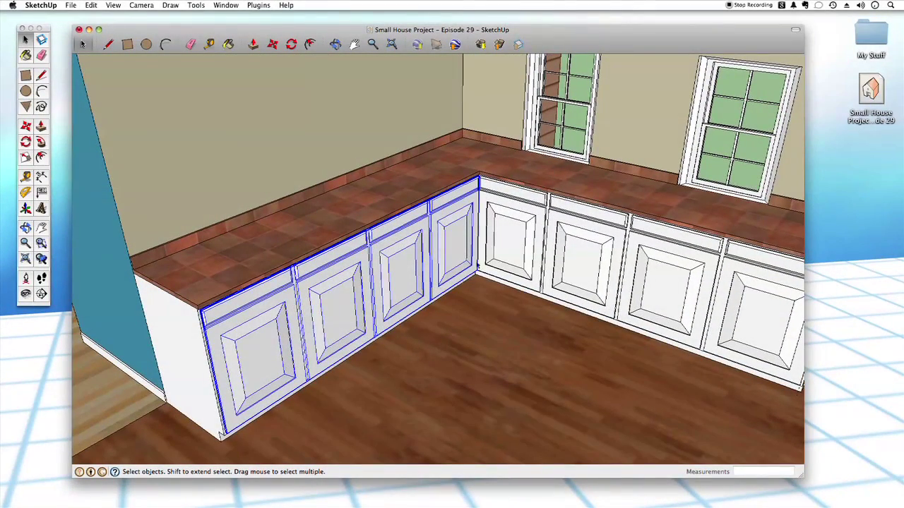
pyautogui.keyDown('shift'); pyautogui.click(503, 237); pyautogui.keyUp('shift')
pyautogui.rightClick(500, 227)
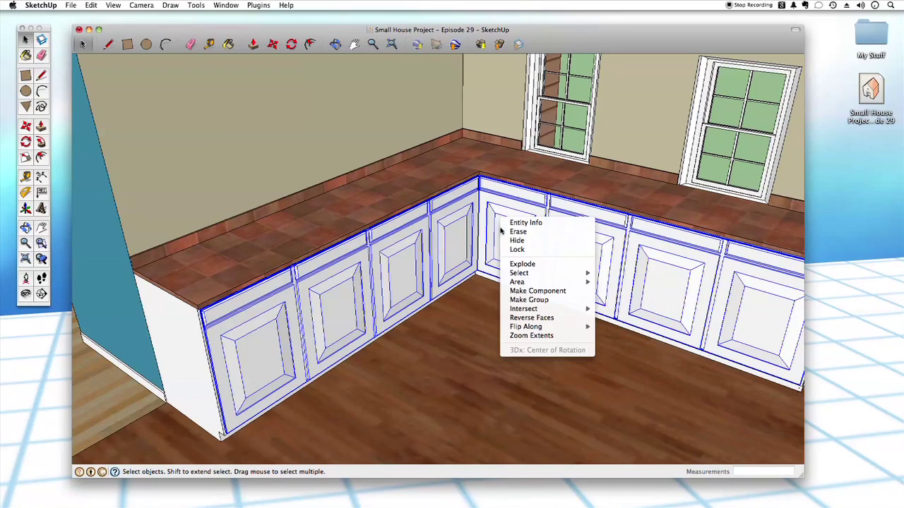
pyautogui.click(521, 264)
pyautogui.scroll(-5, 598, 113)
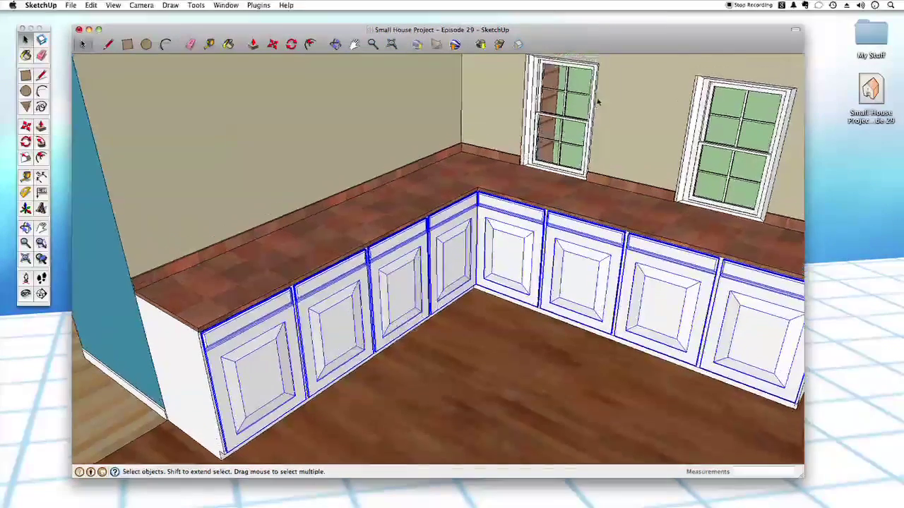
# - Select each door-and-drawer face along both cabinet runs in turn to check that it is a separate component
pyautogui.click(276, 332)
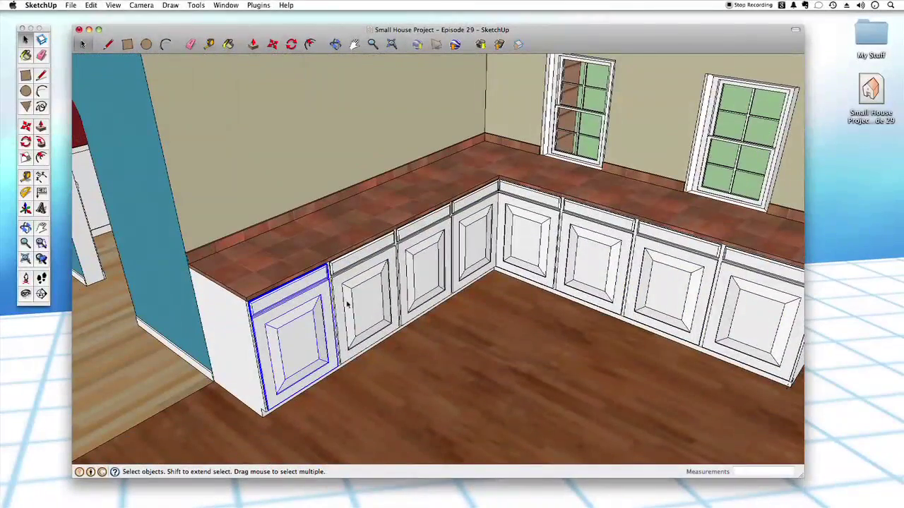
pyautogui.click(363, 296)
pyautogui.click(423, 272)
pyautogui.click(474, 236)
pyautogui.click(540, 239)
pyautogui.click(593, 253)
pyautogui.click(670, 281)
pyautogui.click(737, 290)
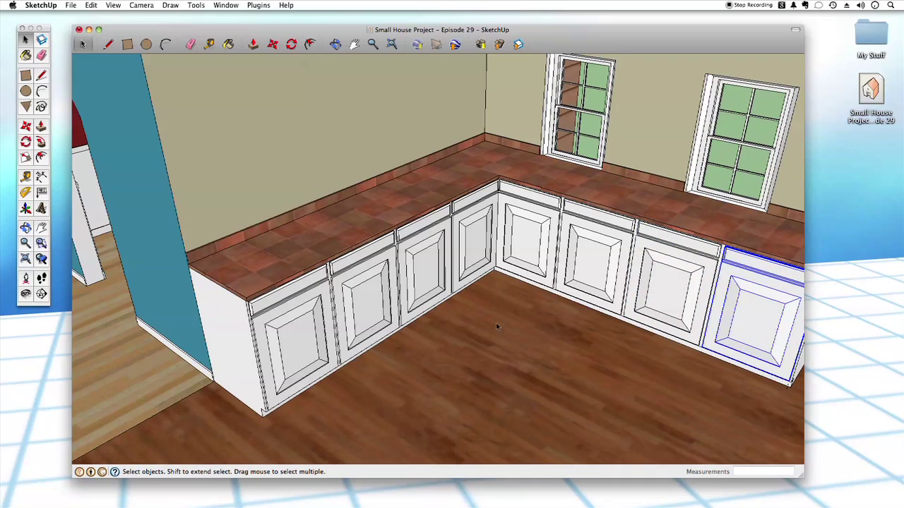
pyautogui.moveTo(494, 330)
pyautogui.mouseDown(button='middle')
pyautogui.moveTo(493, 338)
pyautogui.moveTo(489, 329)
pyautogui.mouseUp(button='middle')
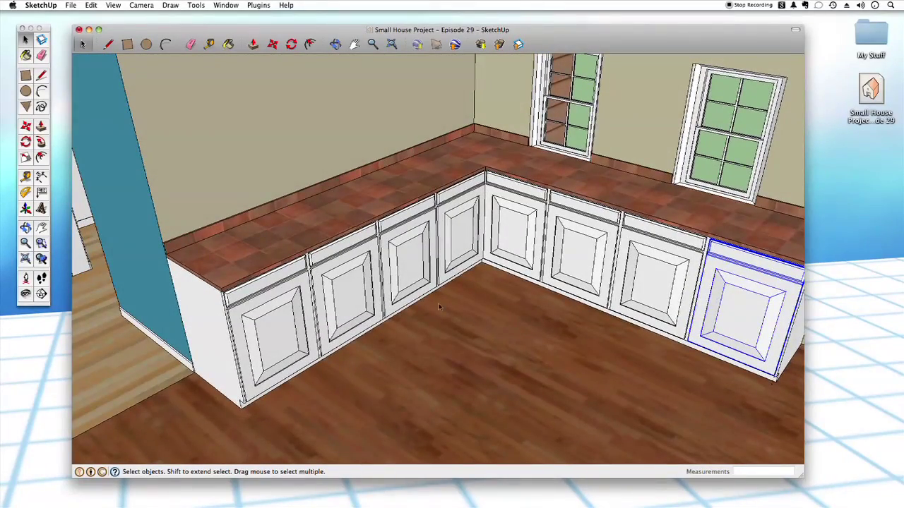
# - Open the nested door component at the end of the wall-side run and try to move its centre panel face outward
pyautogui.scroll(6, 440, 305)
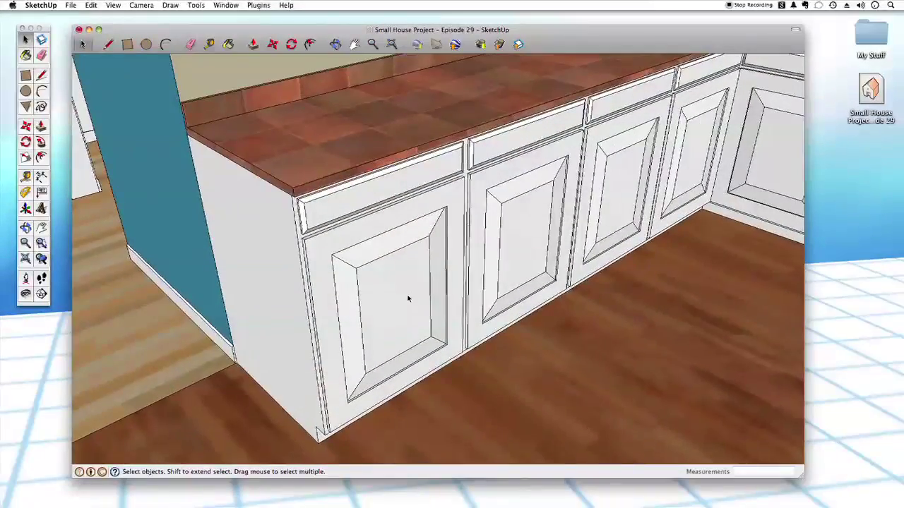
pyautogui.doubleClick(408, 299)
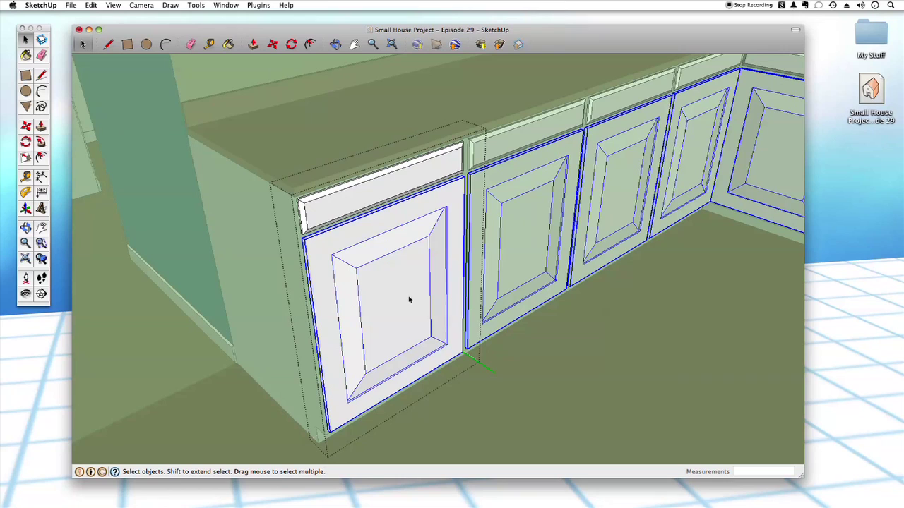
pyautogui.doubleClick(384, 283)
pyautogui.click(387, 287)
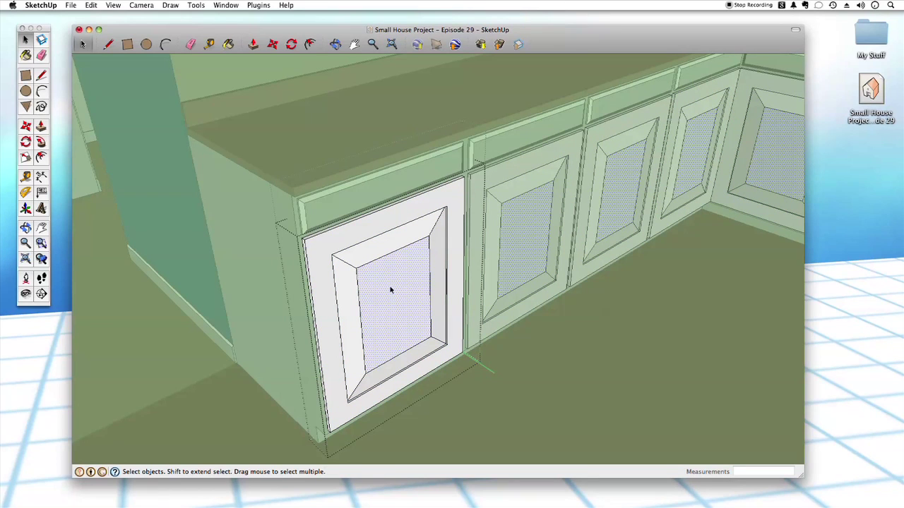
pyautogui.press('m')
pyautogui.click(391, 287)
pyautogui.press('alt')
pyautogui.press('Escape')
pyautogui.click(395, 292)
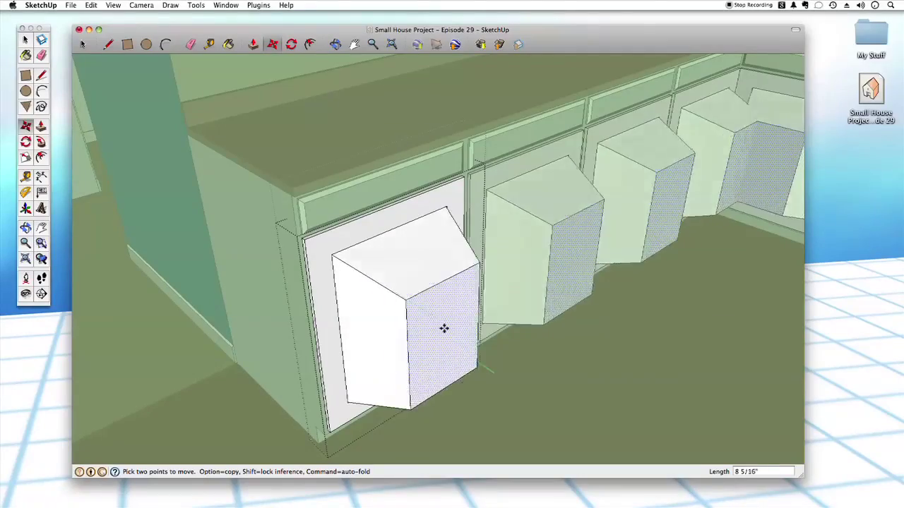
pyautogui.moveTo(425, 317); pyautogui.dragTo(470, 346, button='middle')
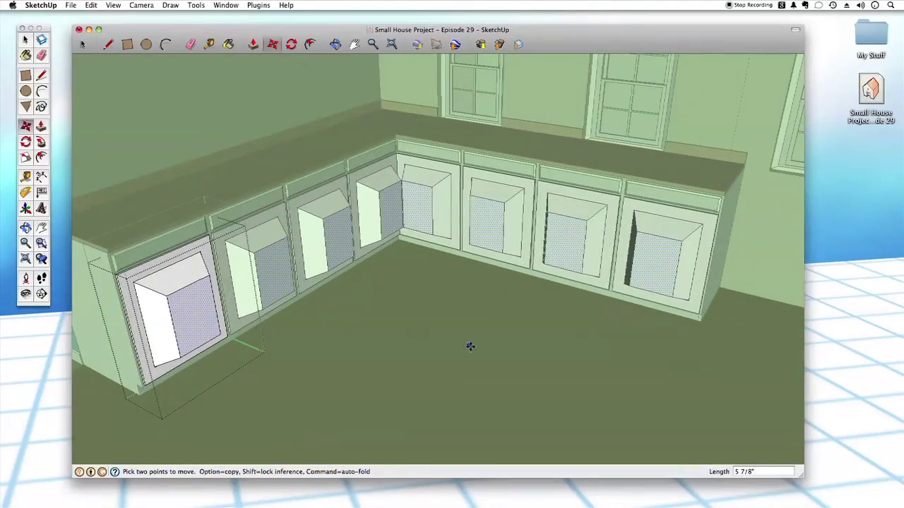
pyautogui.press('space')
# - Close the nested door component and the cabinet face component that contains it
pyautogui.moveTo(547, 186); pyautogui.dragTo(569, 129, button='middle')
pyautogui.doubleClick(573, 123)
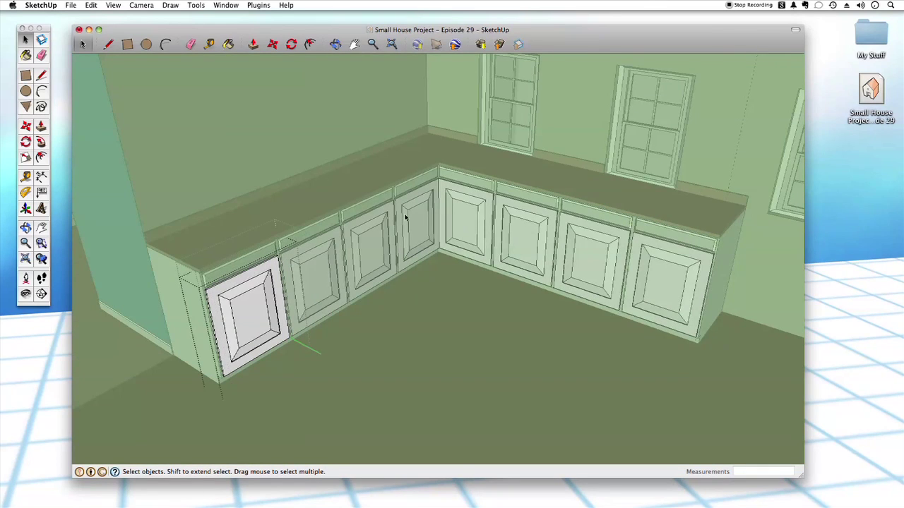
pyautogui.moveTo(450, 204); pyautogui.dragTo(595, 85, button='middle')
pyautogui.click(595, 85)
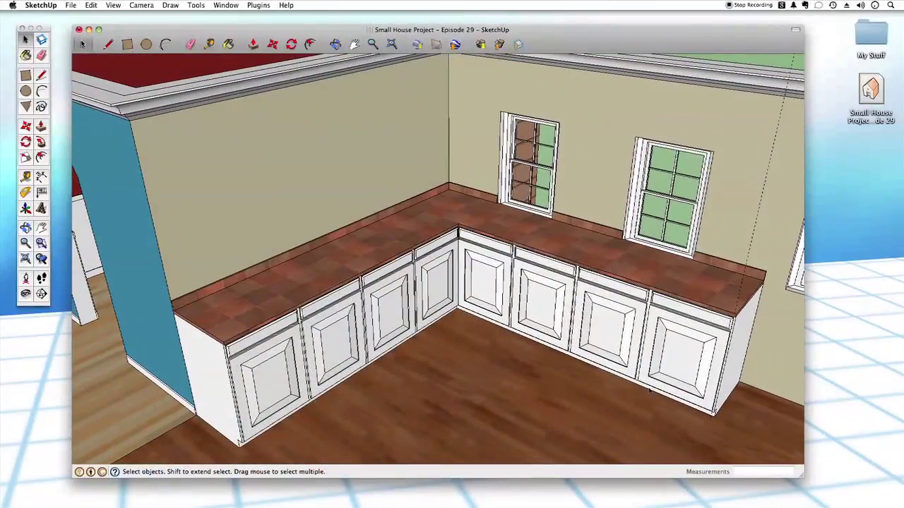